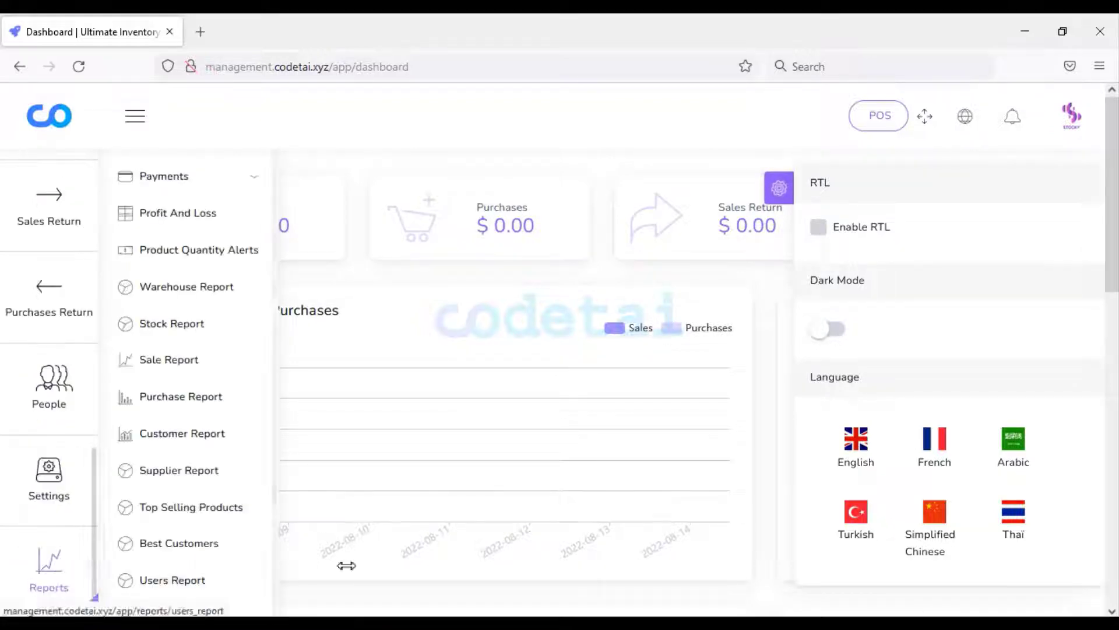
Dismiss the Reports submenu and customization panel to reveal the $0.00 sales and purchase totals
left_click(355, 252)
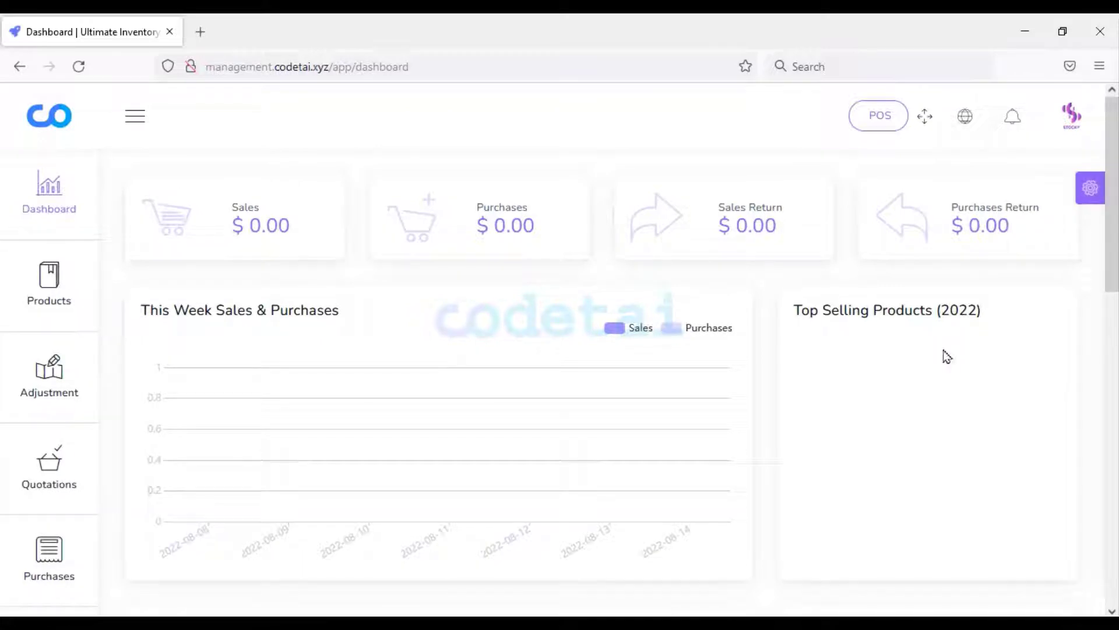
left_click(1089, 188)
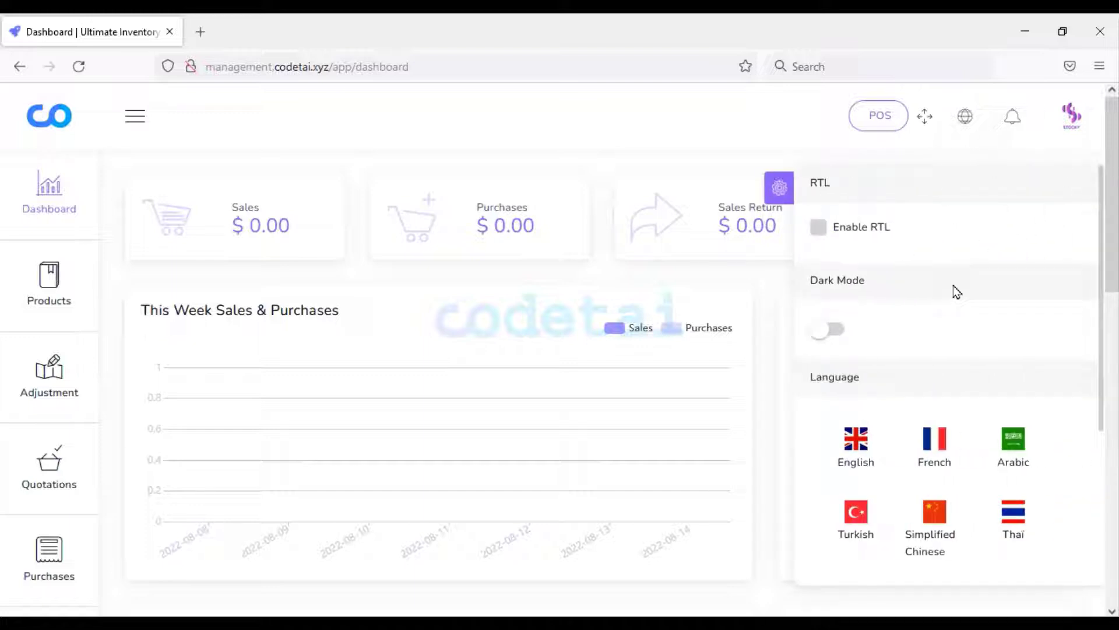
left_click(827, 232)
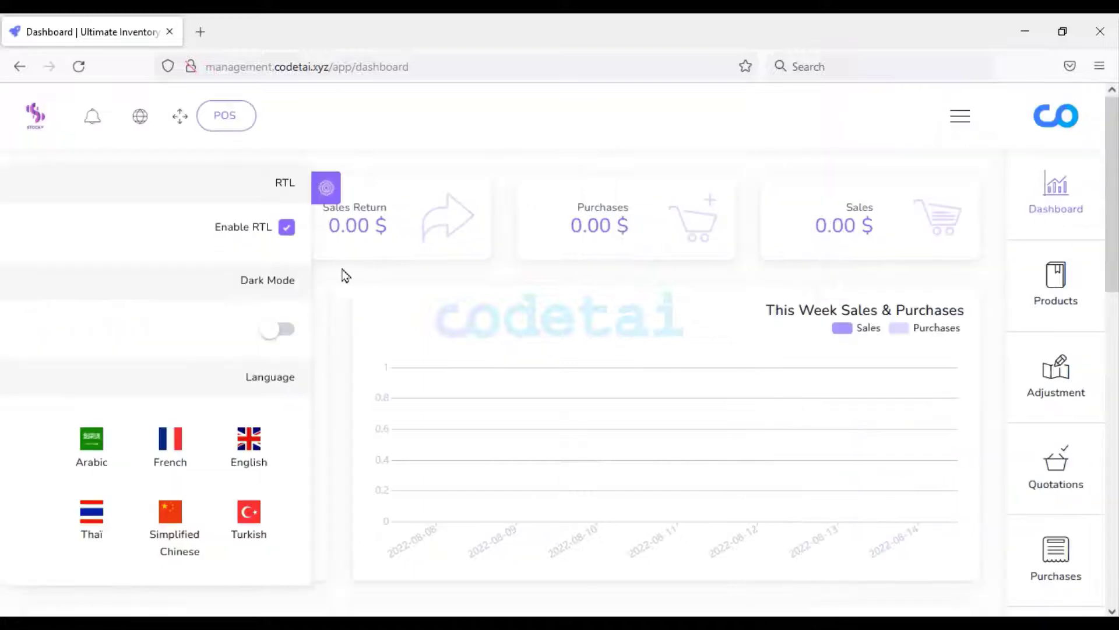
left_click(285, 226)
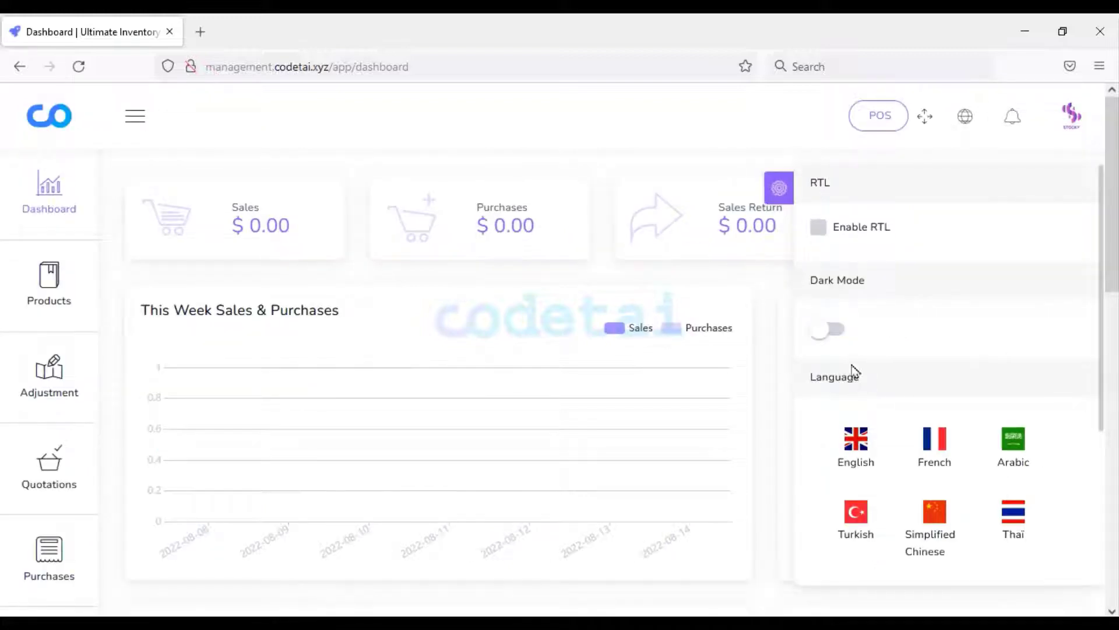
left_click(834, 336)
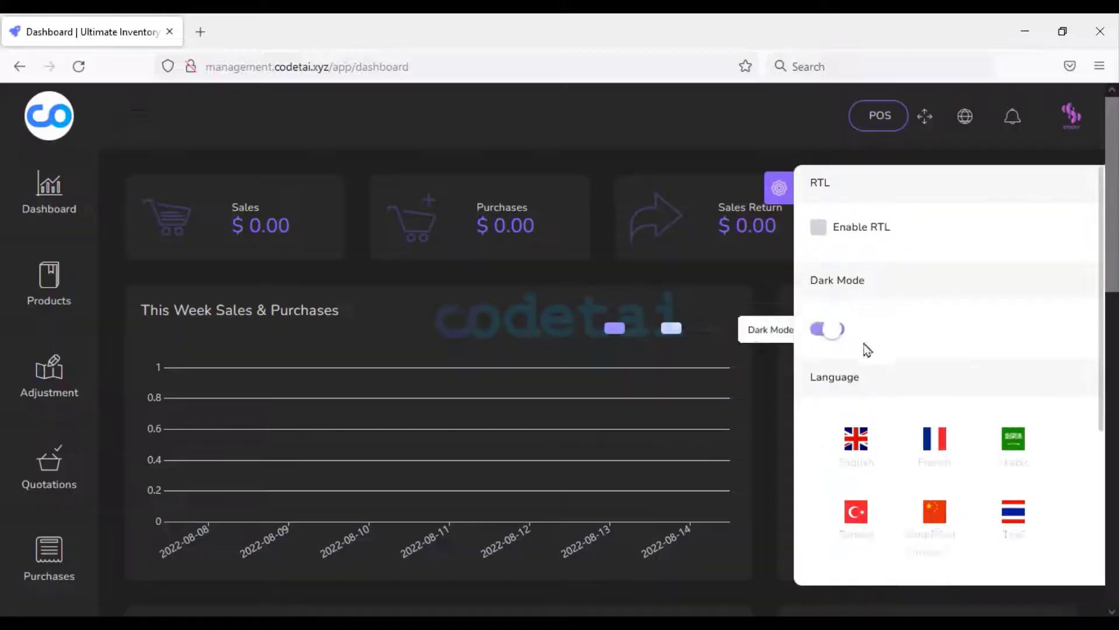
scroll(946, 354, "down", 2)
left_click(945, 352)
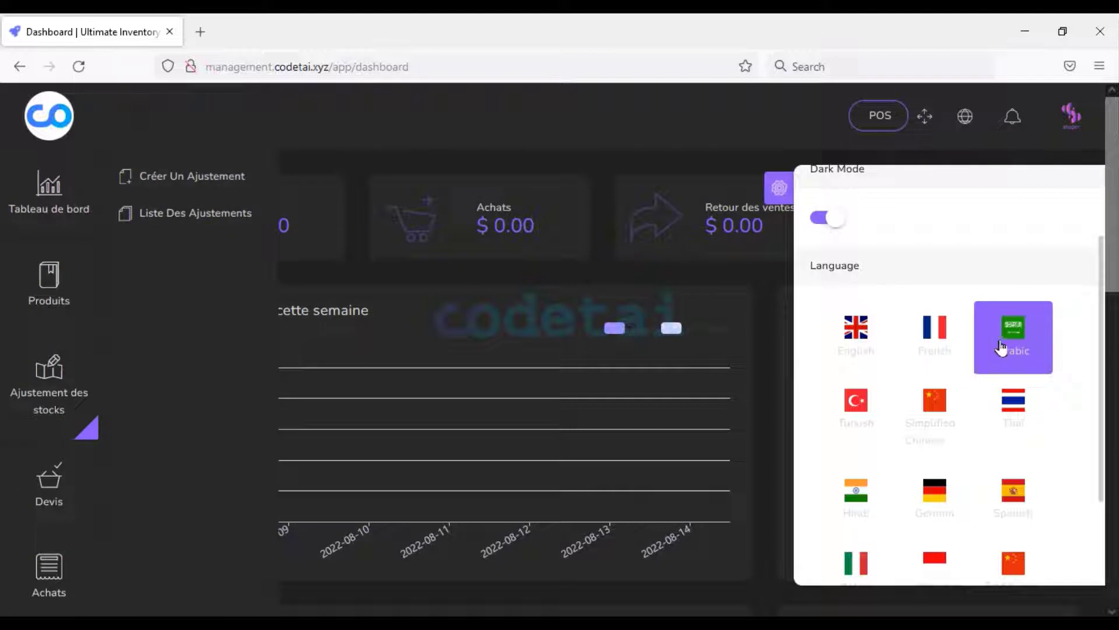
left_click(1014, 336)
left_click(870, 420)
left_click(991, 420)
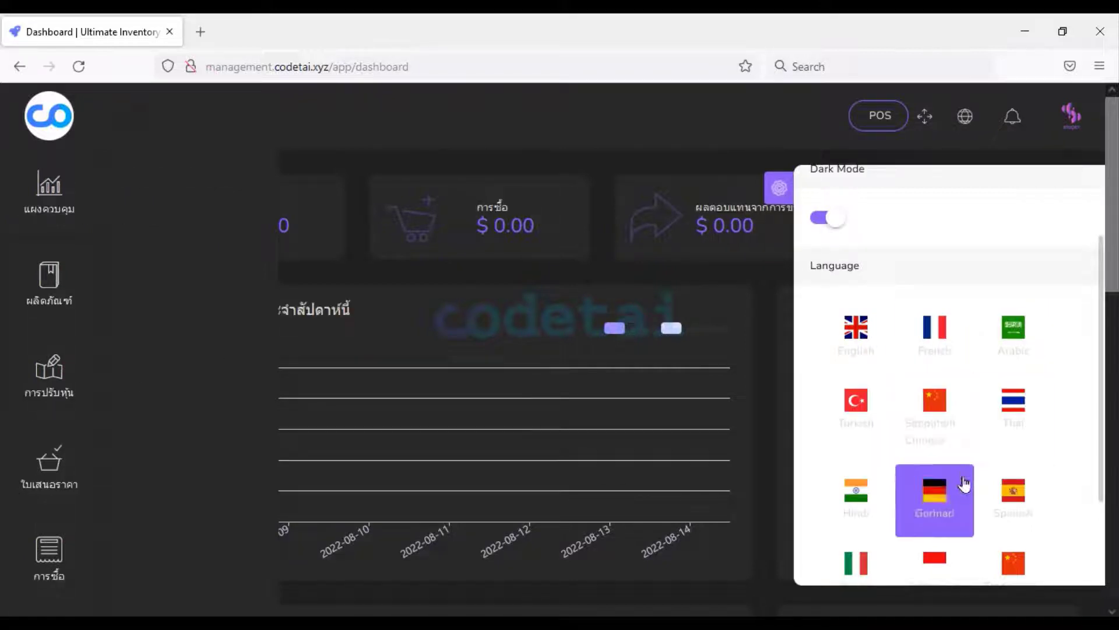
scroll(939, 492, "down", 2)
left_click(947, 525)
scroll(945, 496, "up", 4)
left_click(859, 448)
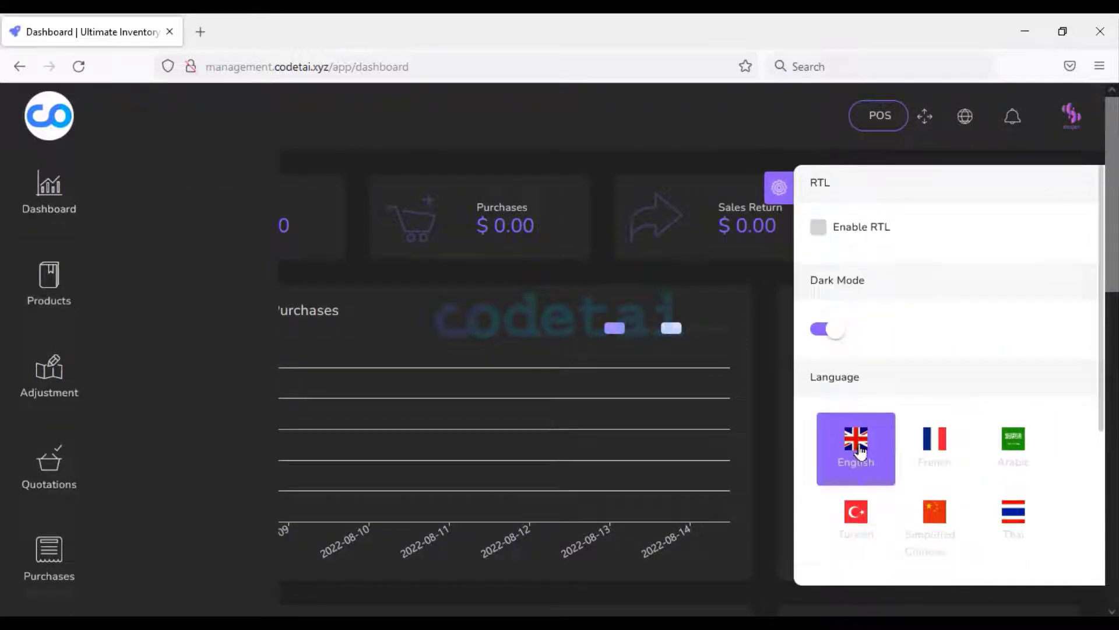
left_click(835, 330)
left_click(779, 188)
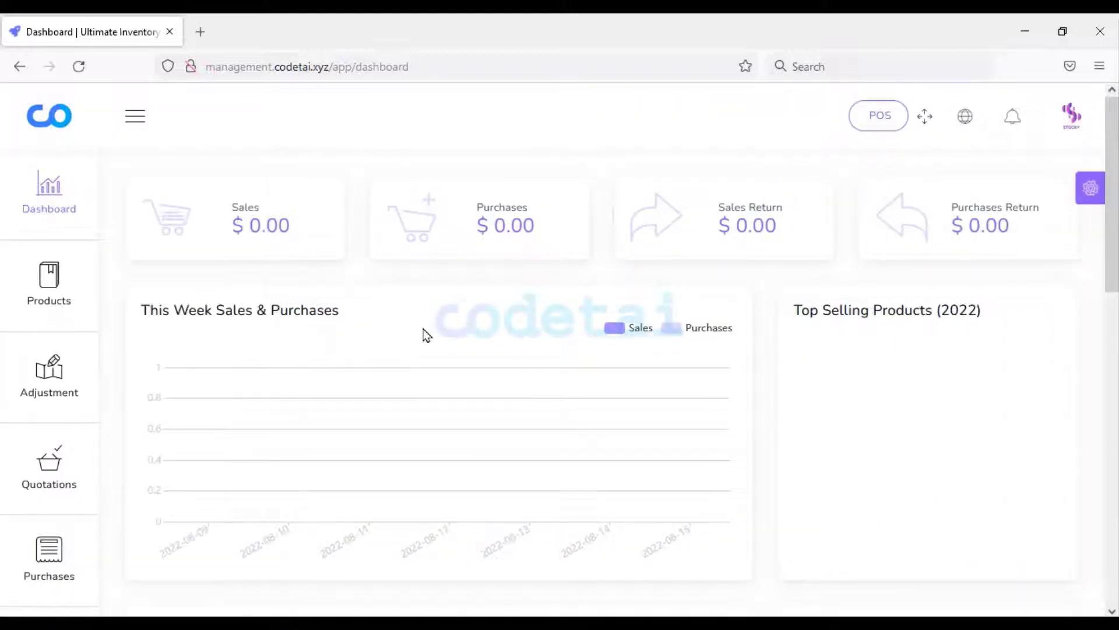
Open Stocky's Create Product form from the Products menu and scroll through its fields
mouse_move(52, 274)
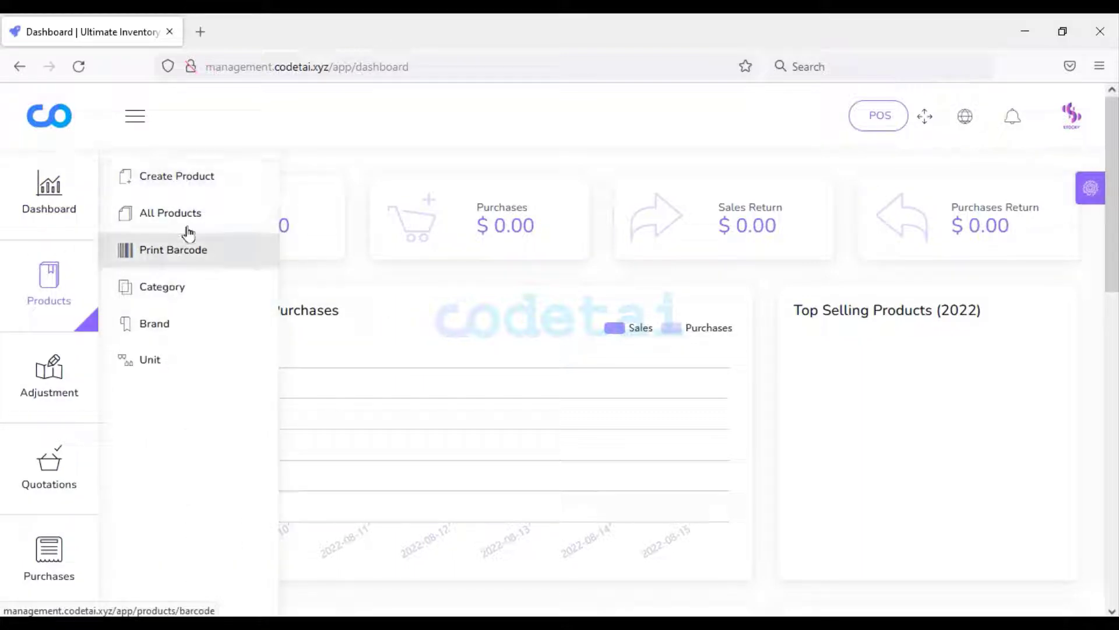
left_click(169, 186)
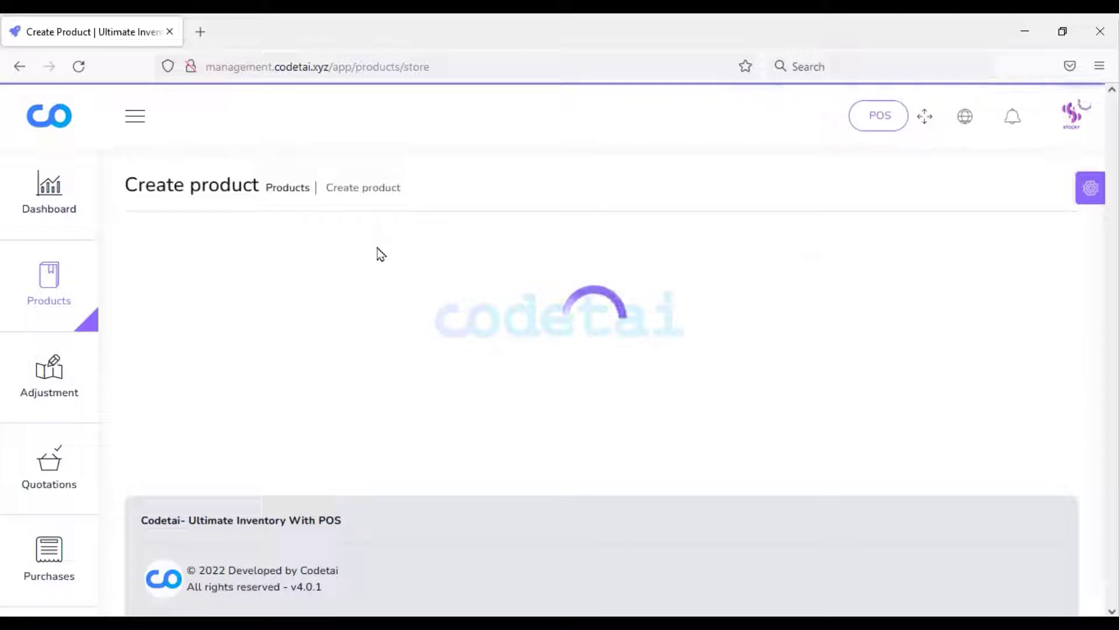
scroll(390, 362, "down", 9)
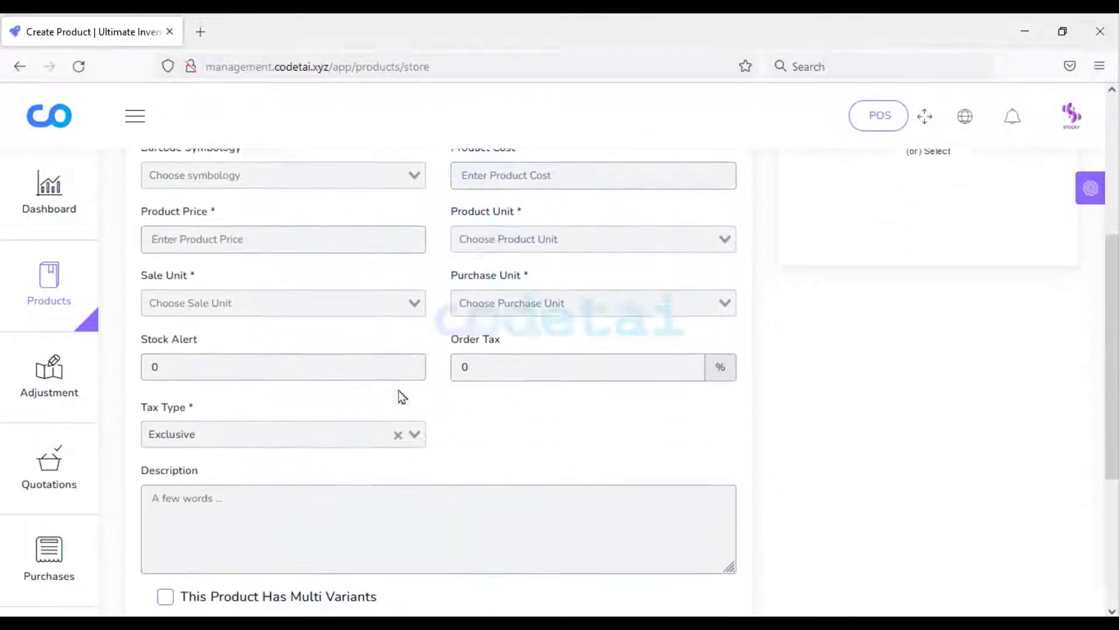
scroll(365, 440, "up", 8)
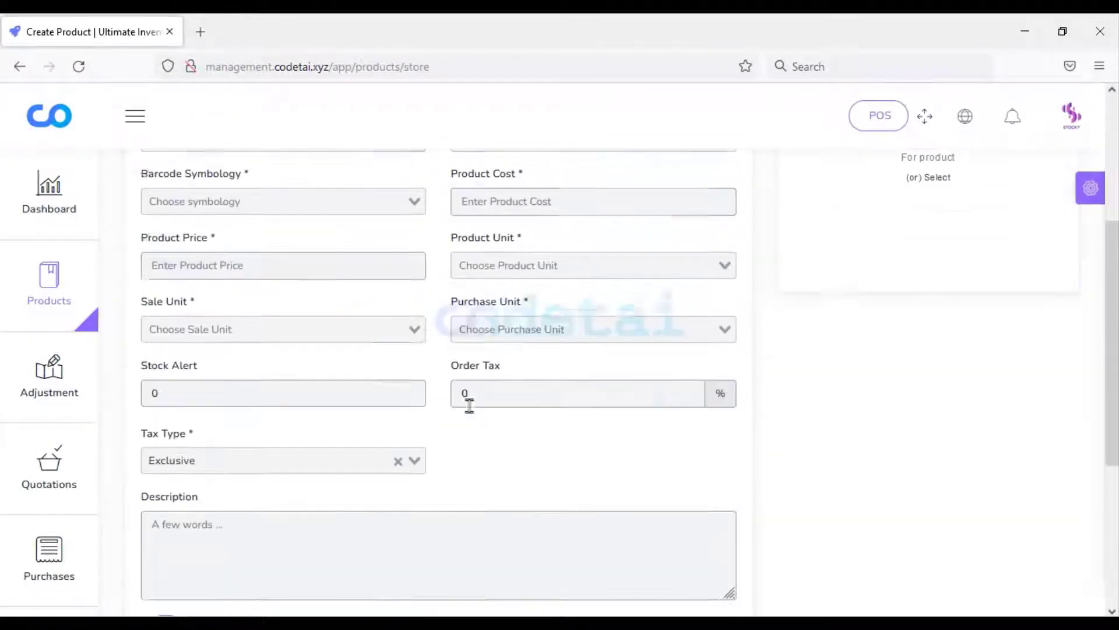
scroll(460, 280, "up", 2)
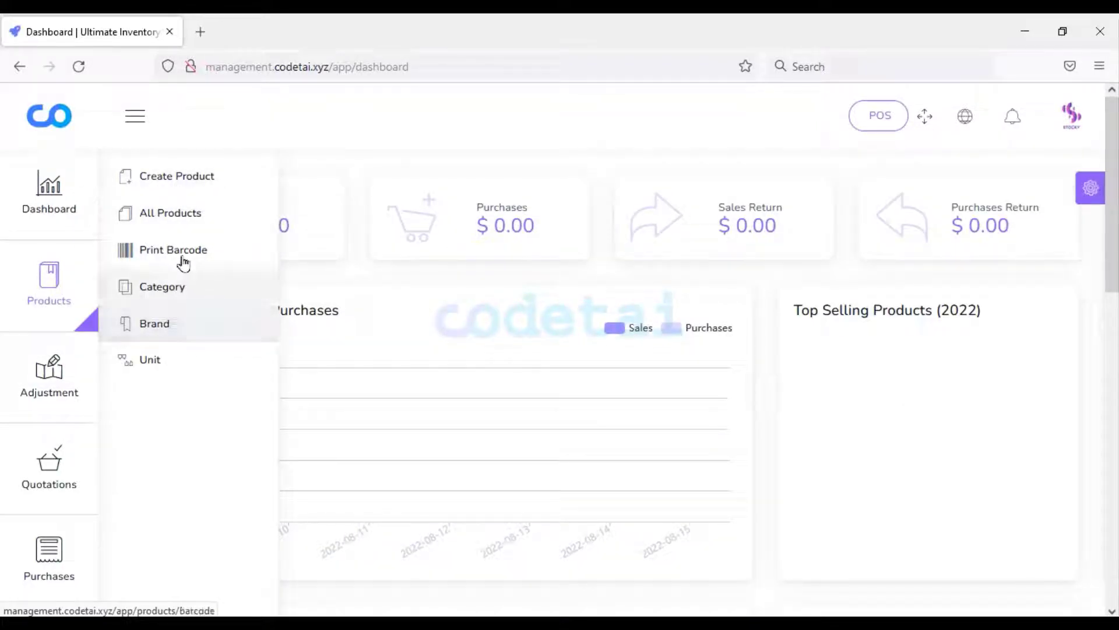
Reopen Create Product, then open the Create Quotation form and scroll down it
left_click(169, 186)
mouse_move(65, 386)
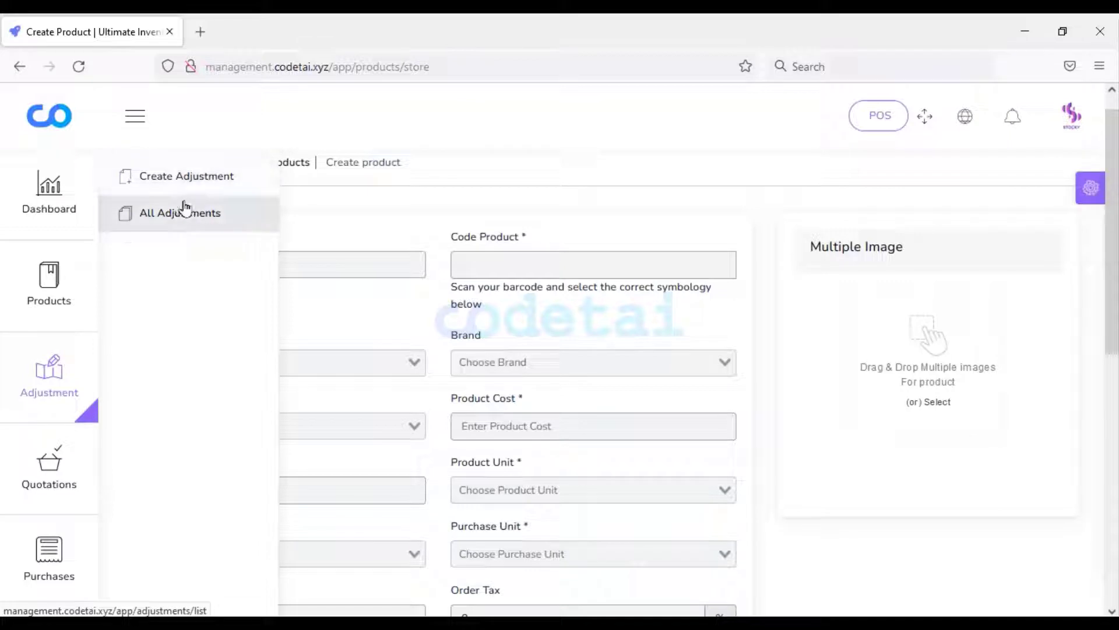
mouse_move(71, 479)
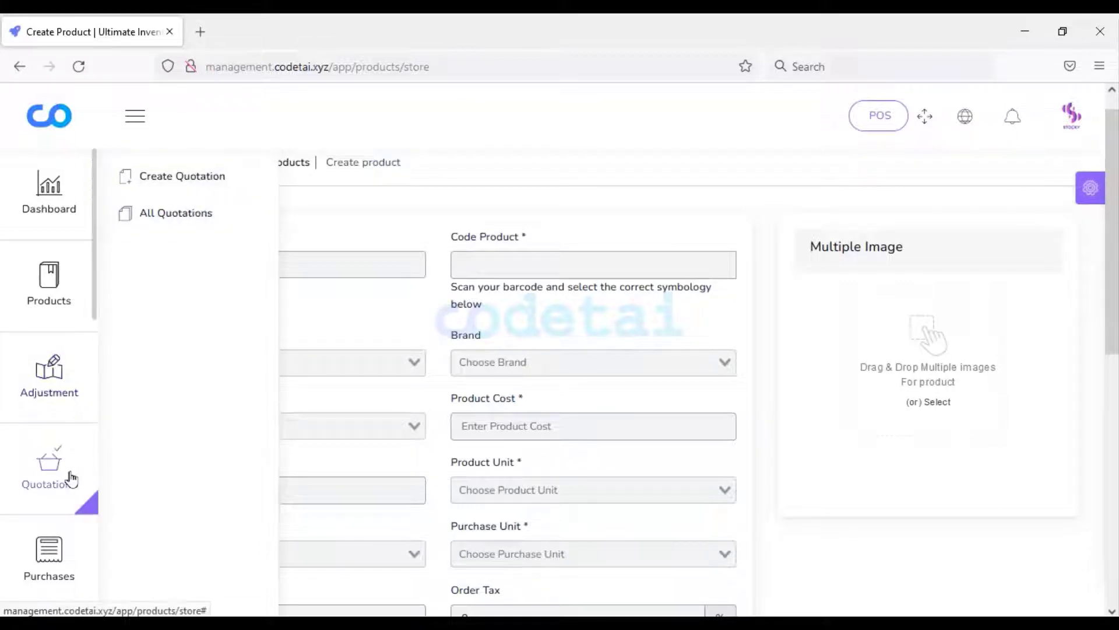
left_click(188, 178)
scroll(400, 338, "down", 6)
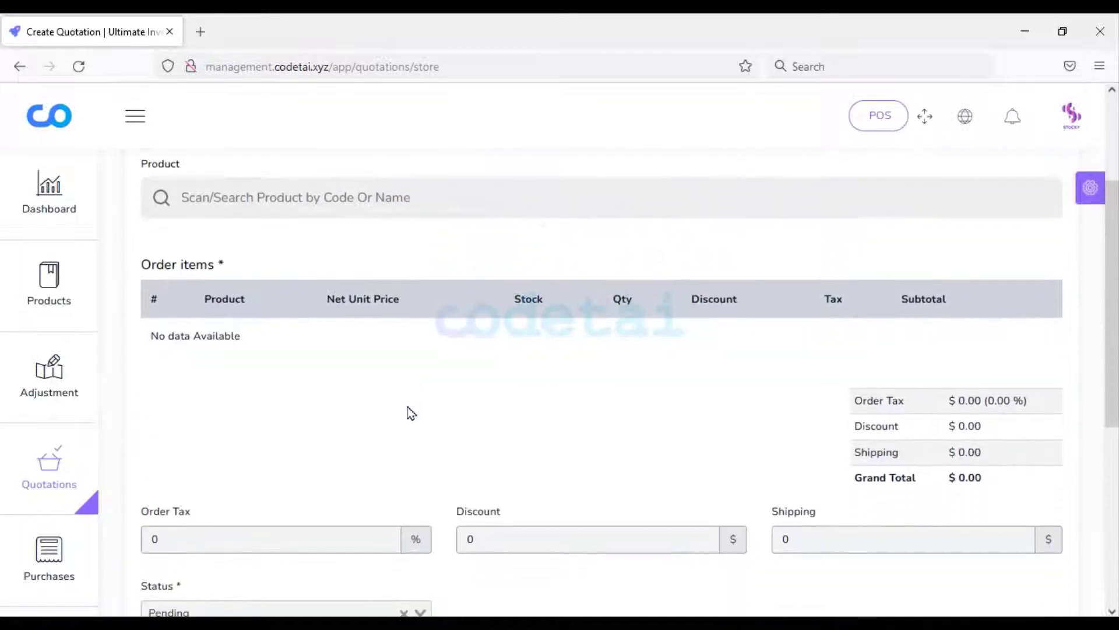
scroll(419, 459, "down", 2)
Open the Create Purchase form, dated 08/15/2022 with a $0.00 grand total, and scroll through it
mouse_move(83, 432)
scroll(82, 432, "down", 3)
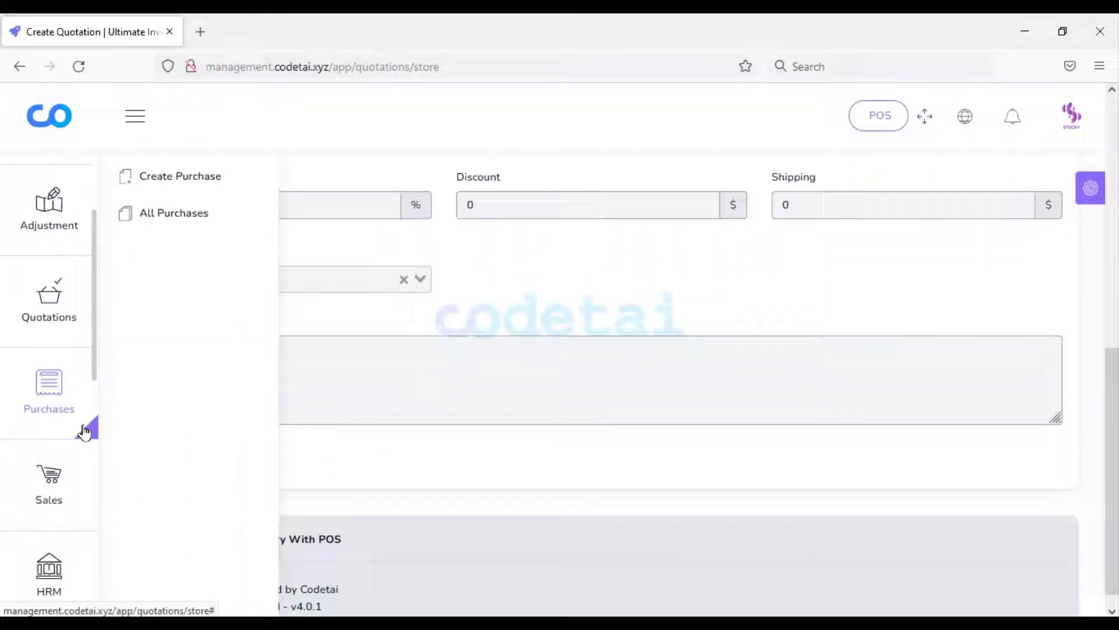
left_click(189, 185)
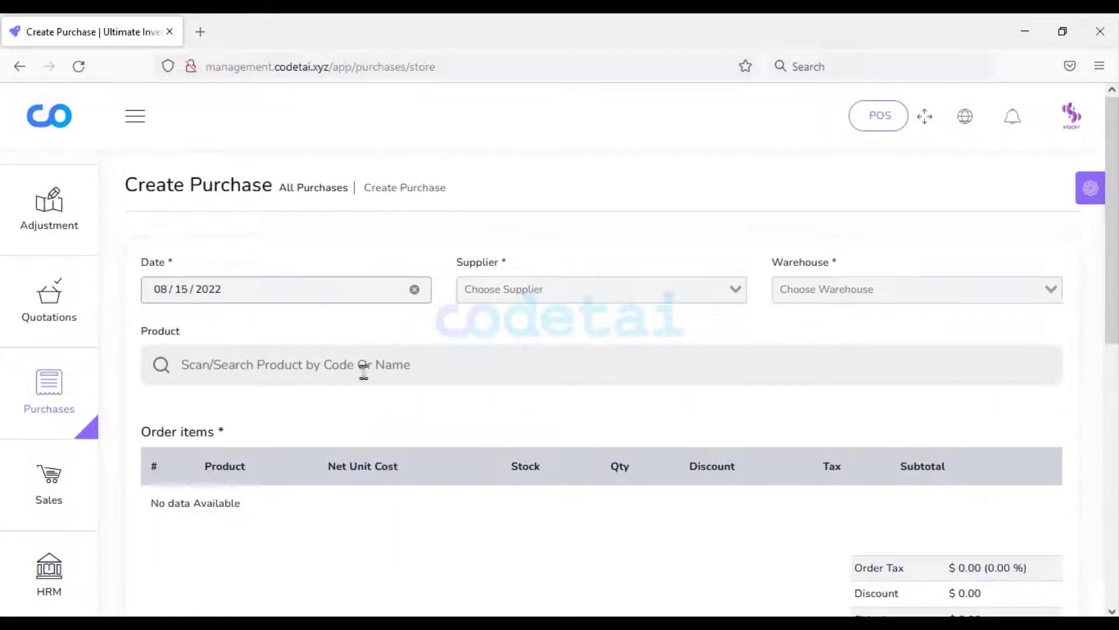
scroll(535, 454, "down", 4)
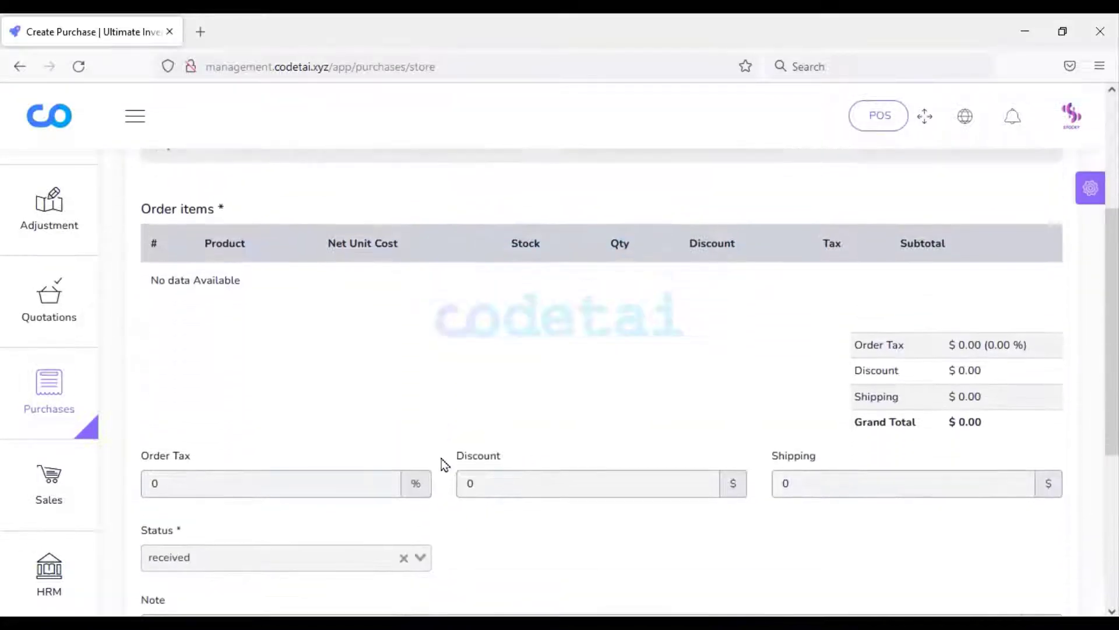
scroll(344, 463, "down", 3)
left_click(69, 500)
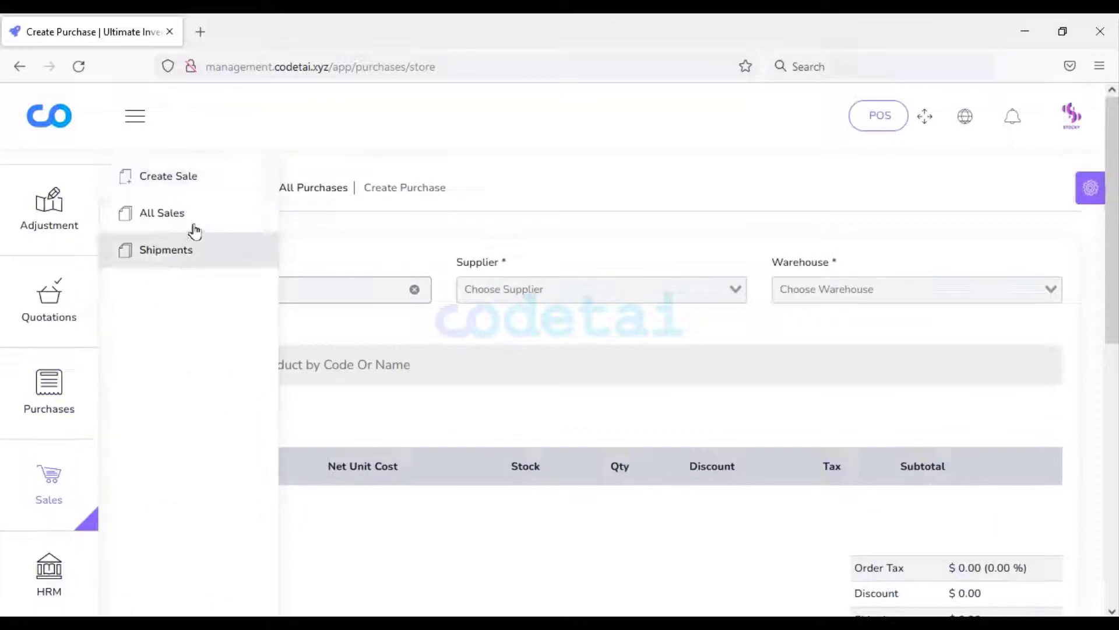
Open the Create Sale form and scroll through it
left_click(197, 190)
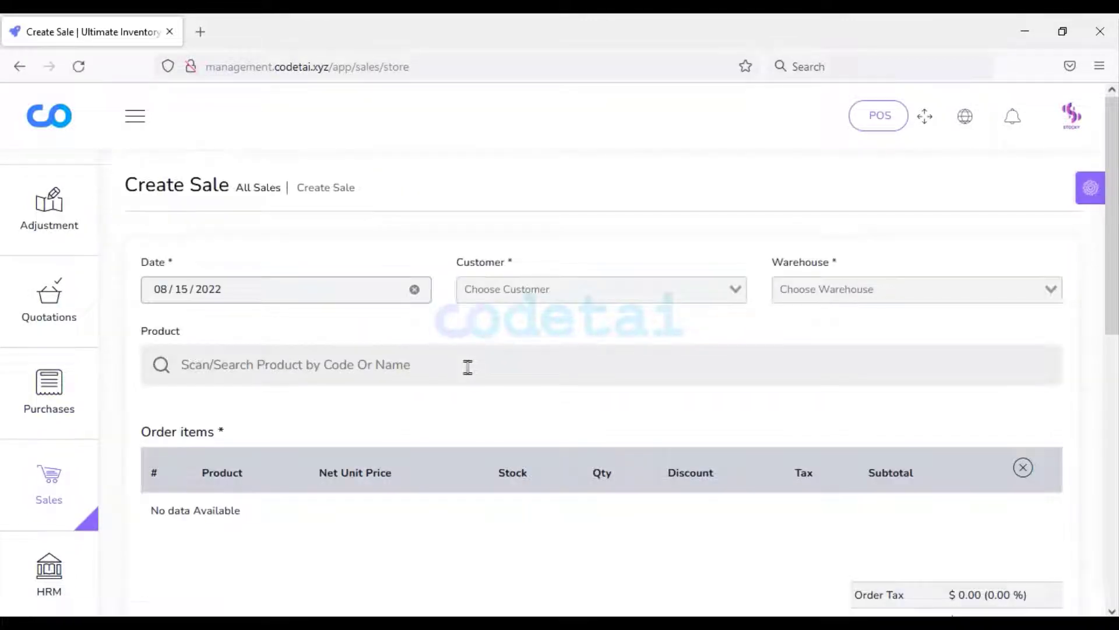
scroll(454, 350, "down", 4)
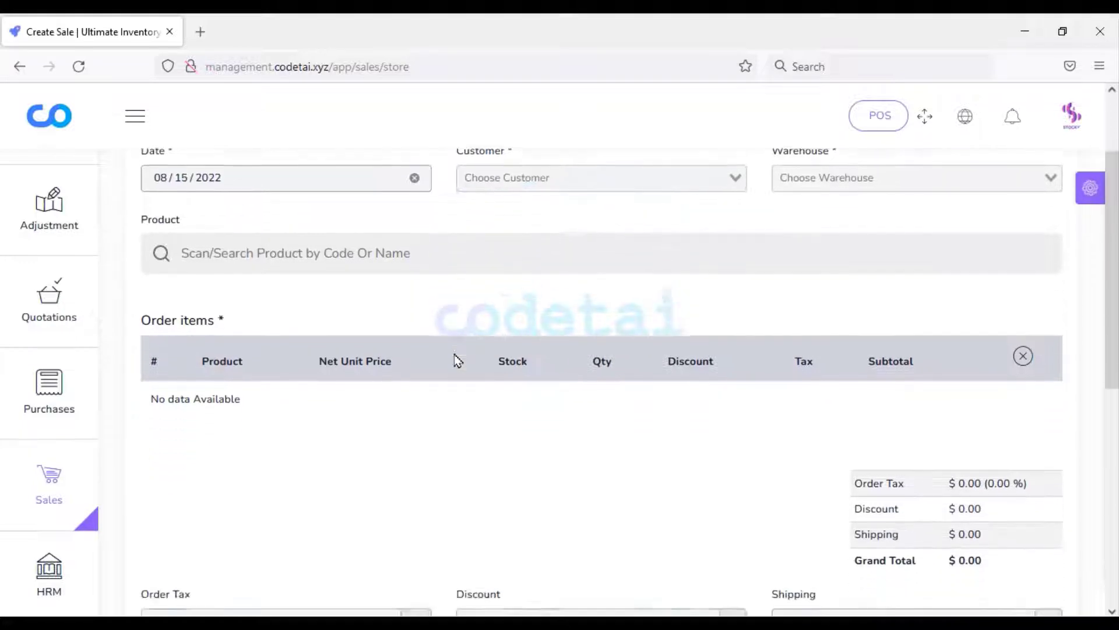
scroll(463, 437, "down", 6)
scroll(291, 437, "up", 10)
Scroll the sidebar through the Transfer, Expenses, People, Settings and Reports submenus
scroll(49, 382, "down", 3)
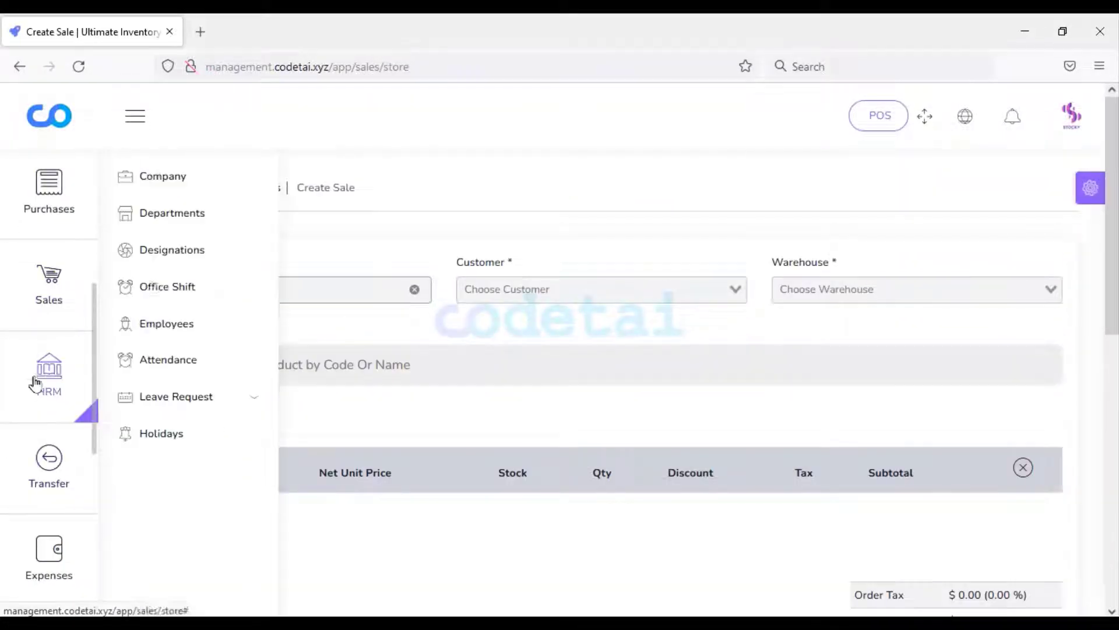
scroll(73, 467, "down", 1)
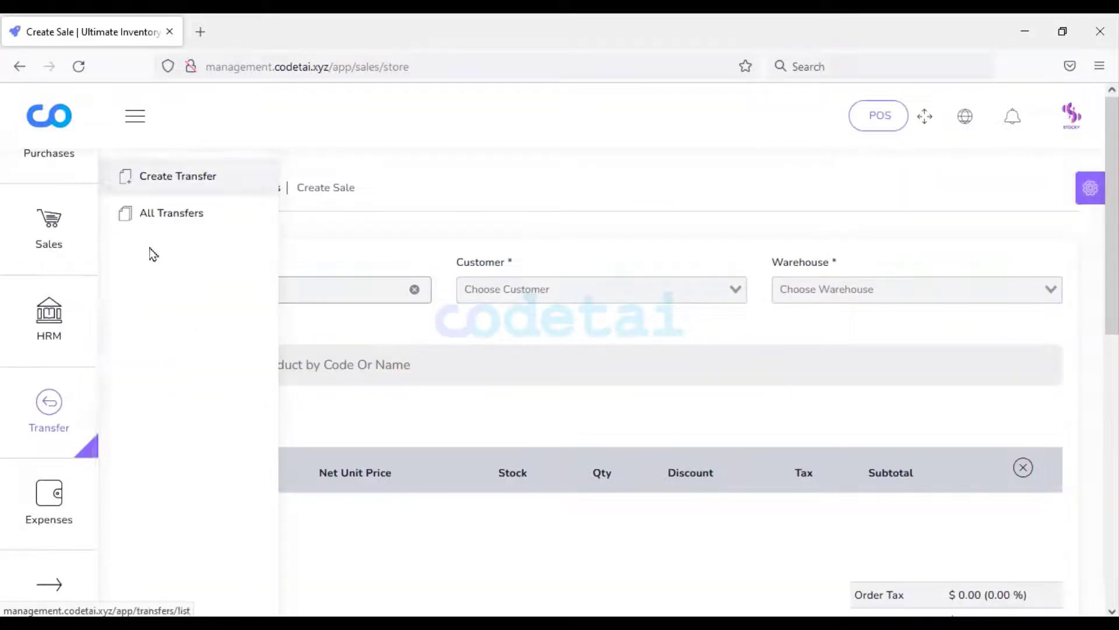
scroll(58, 451, "down", 1)
mouse_move(58, 451)
scroll(62, 459, "down", 1)
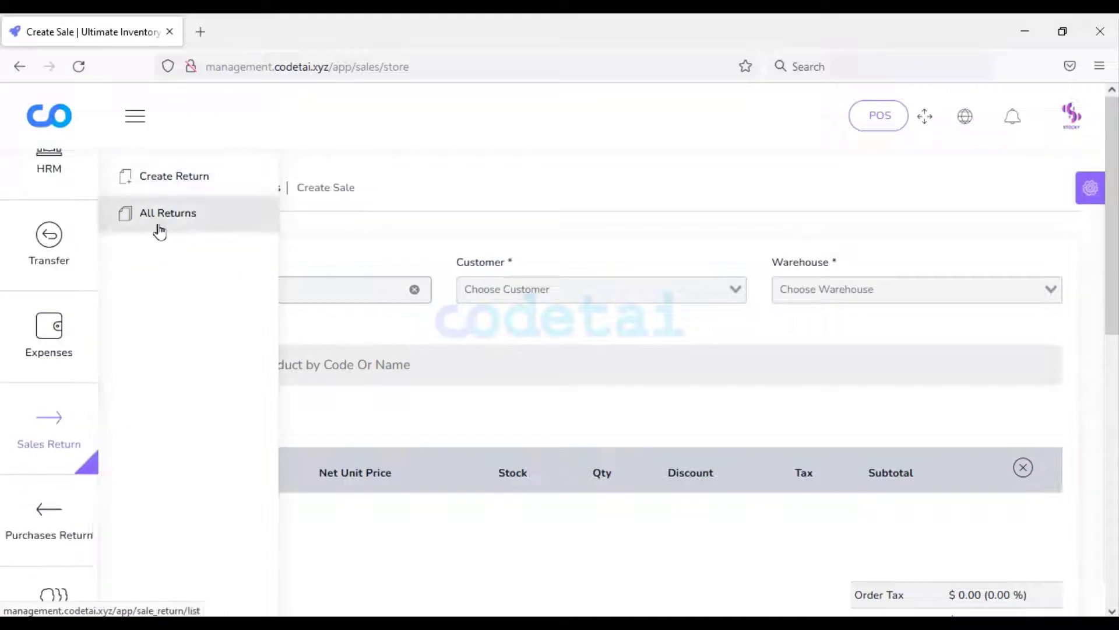
scroll(73, 512, "down", 1)
mouse_move(72, 512)
scroll(58, 532, "down", 1)
scroll(52, 464, "down", 1)
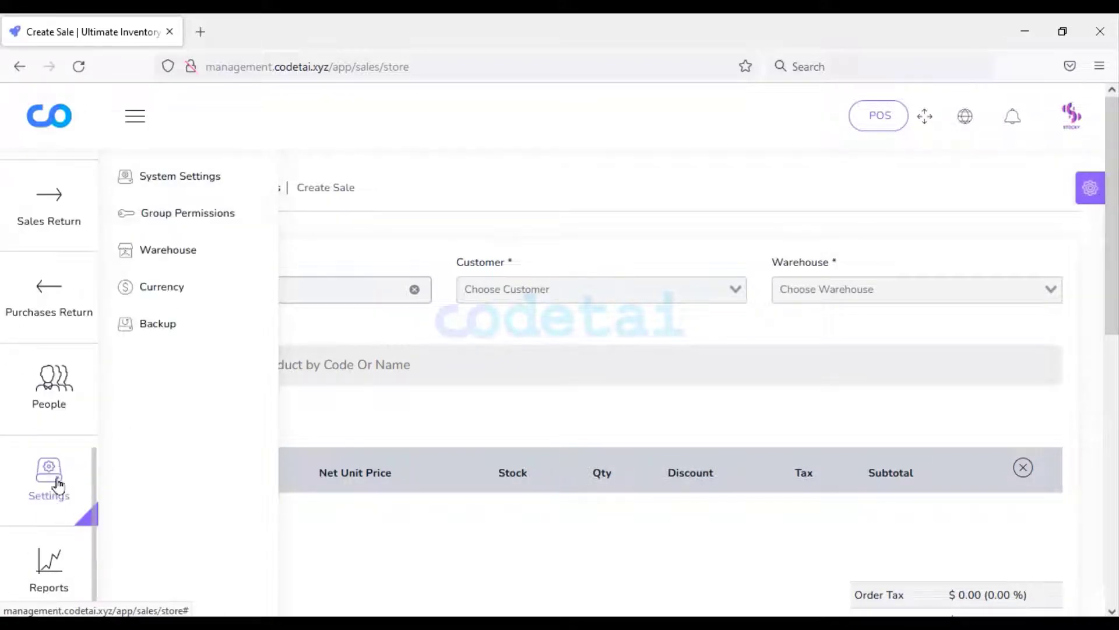
mouse_move(55, 569)
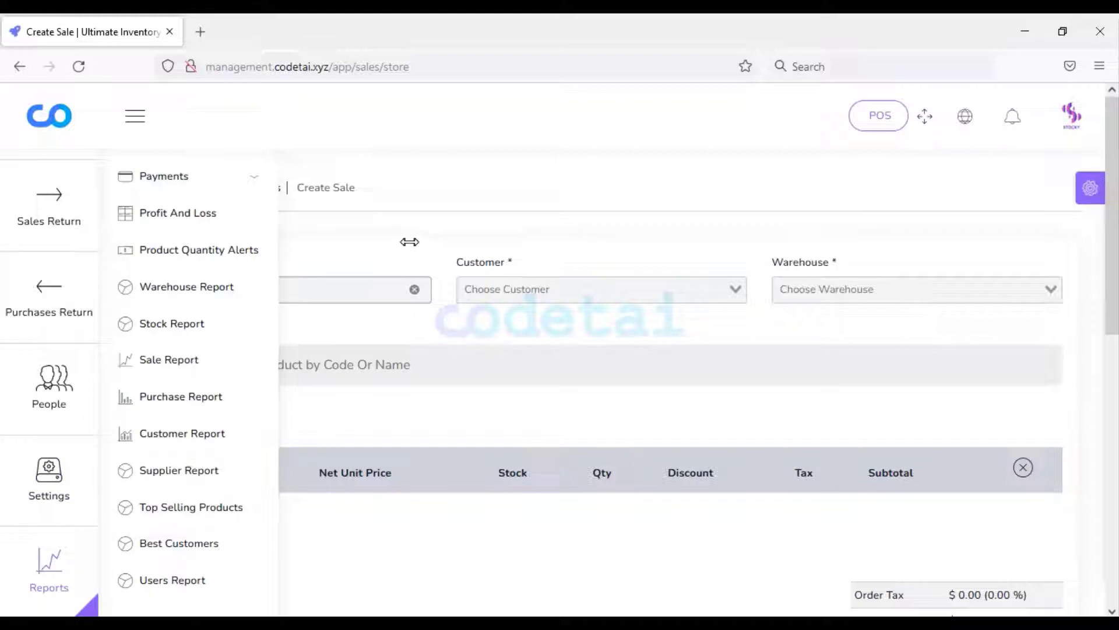
Go back to the Stocky dashboard, look over its charts, and open the POS screen
left_click(50, 115)
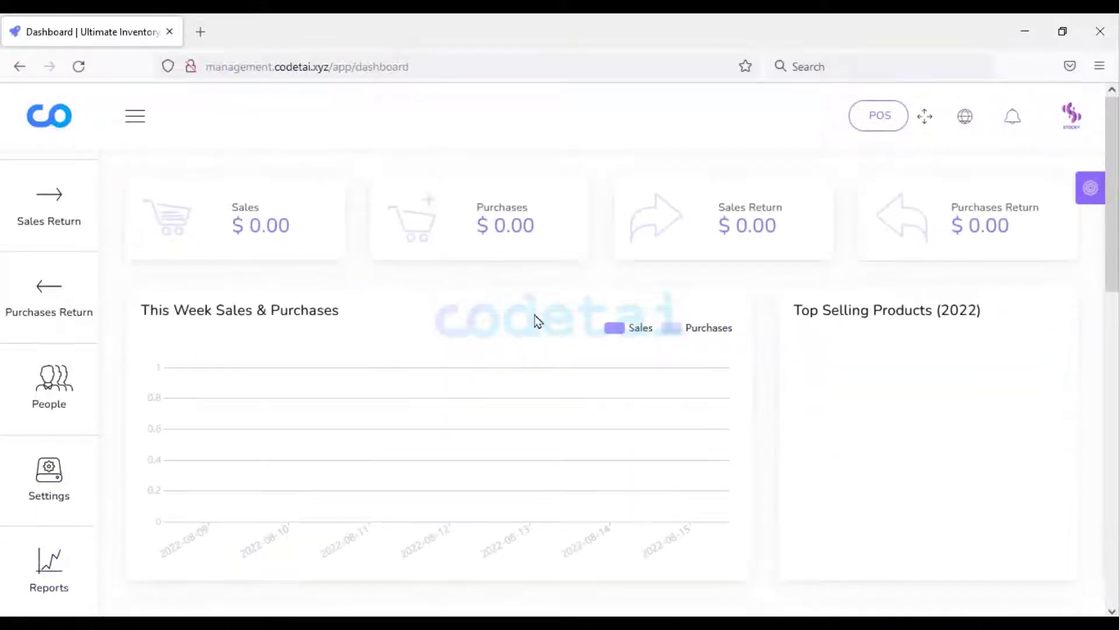
scroll(548, 350, "down", 6)
scroll(558, 382, "down", 5)
scroll(556, 385, "up", 10)
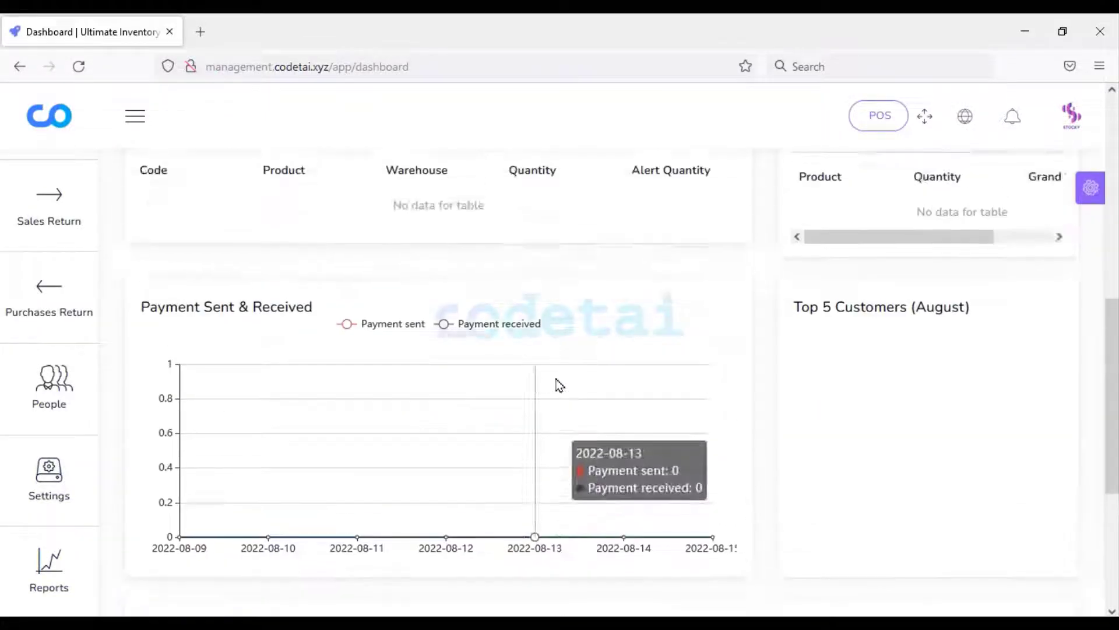
left_click(879, 115)
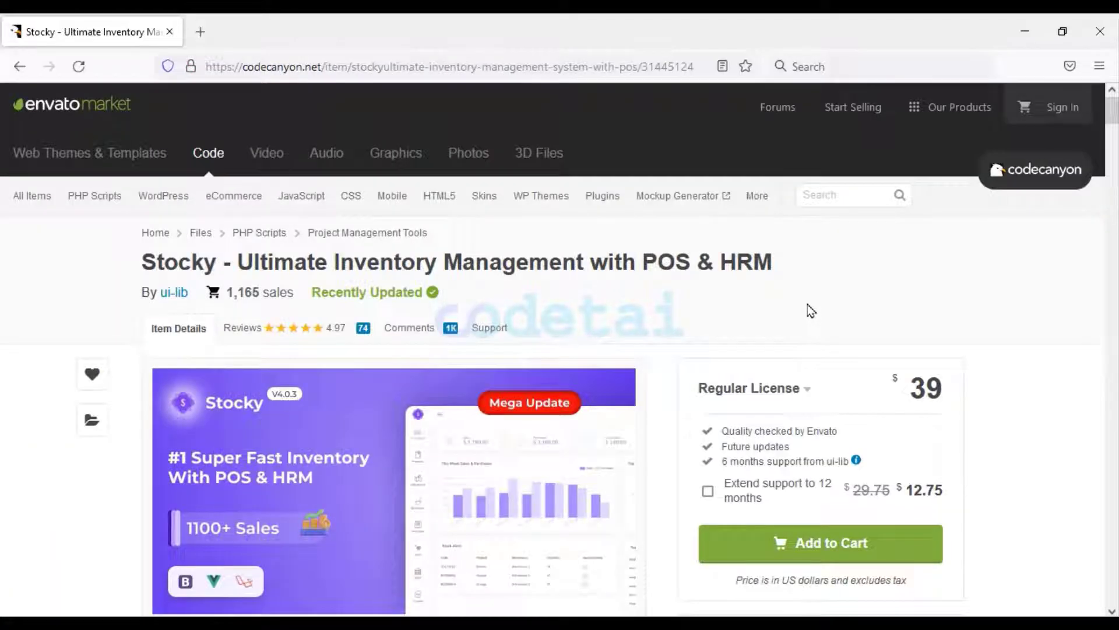
Scroll the CodeCanyon Stocky page to the Live Preview buttons and the 4.0.3 changelog
scroll(808, 309, "down", 3)
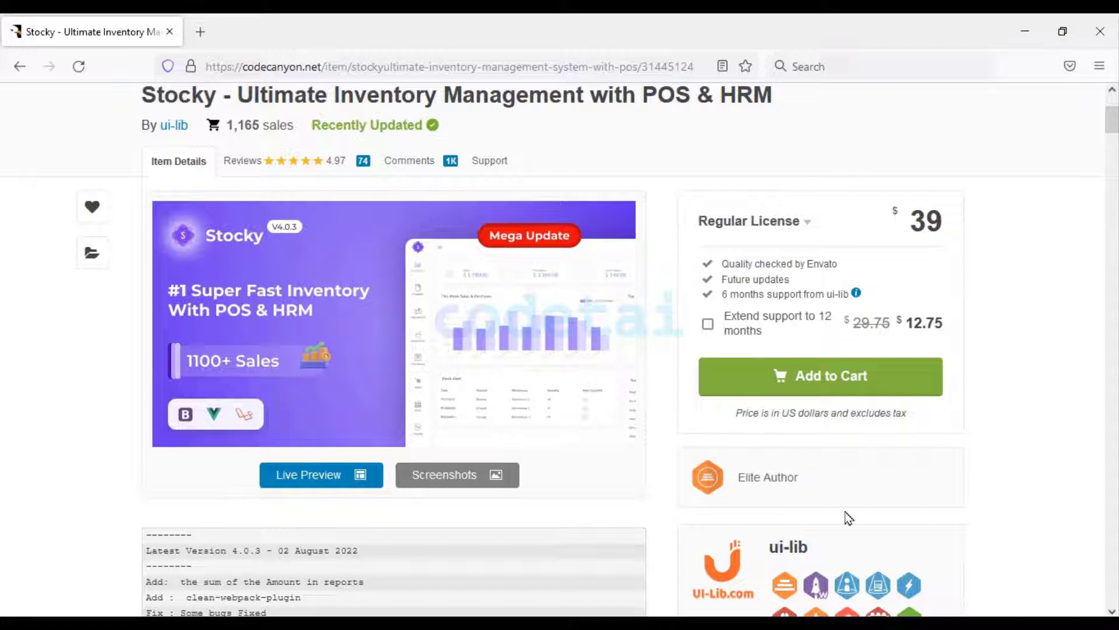
scroll(848, 518, "up", 3)
Bring up the Envato sign-in form, briefly viewing the Create account page first
left_click(1044, 108)
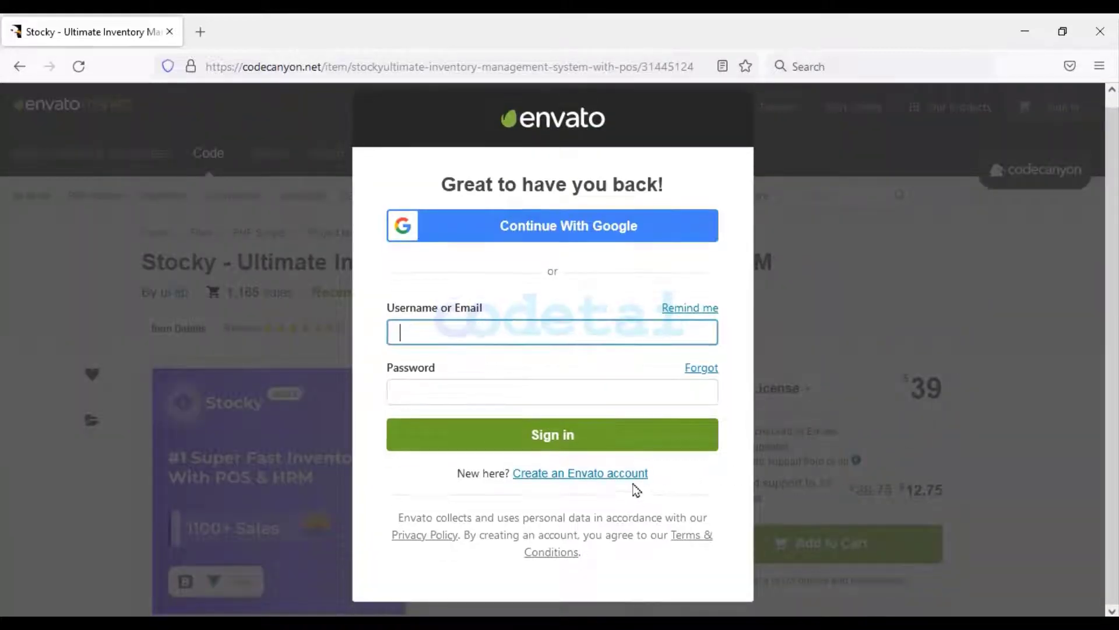
left_click(624, 473)
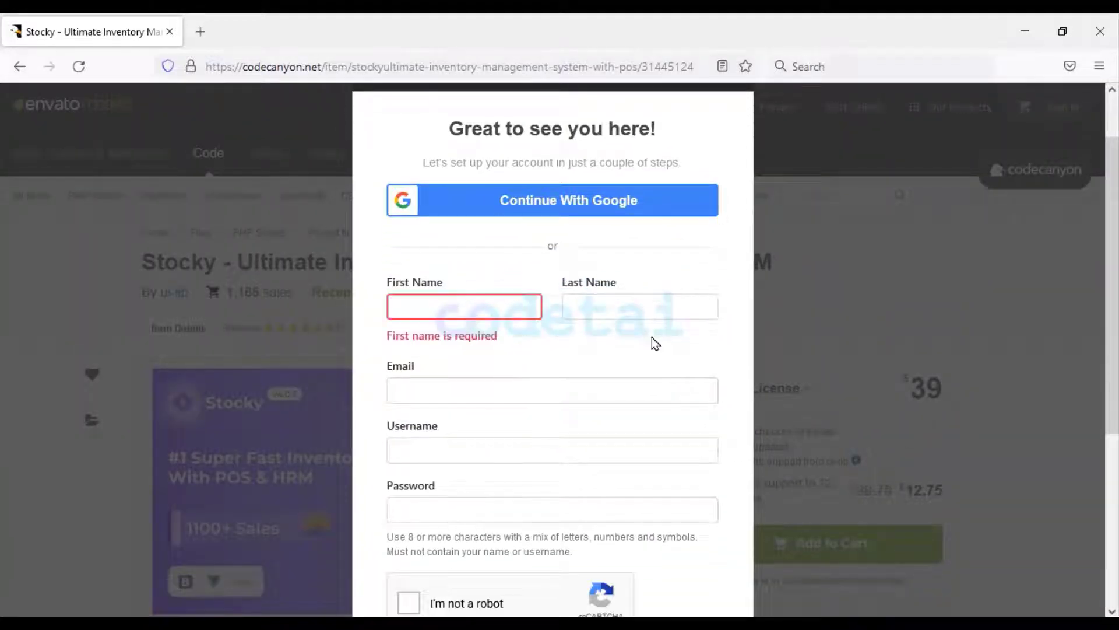
scroll(590, 455, "down", 3)
scroll(560, 373, "up", 2)
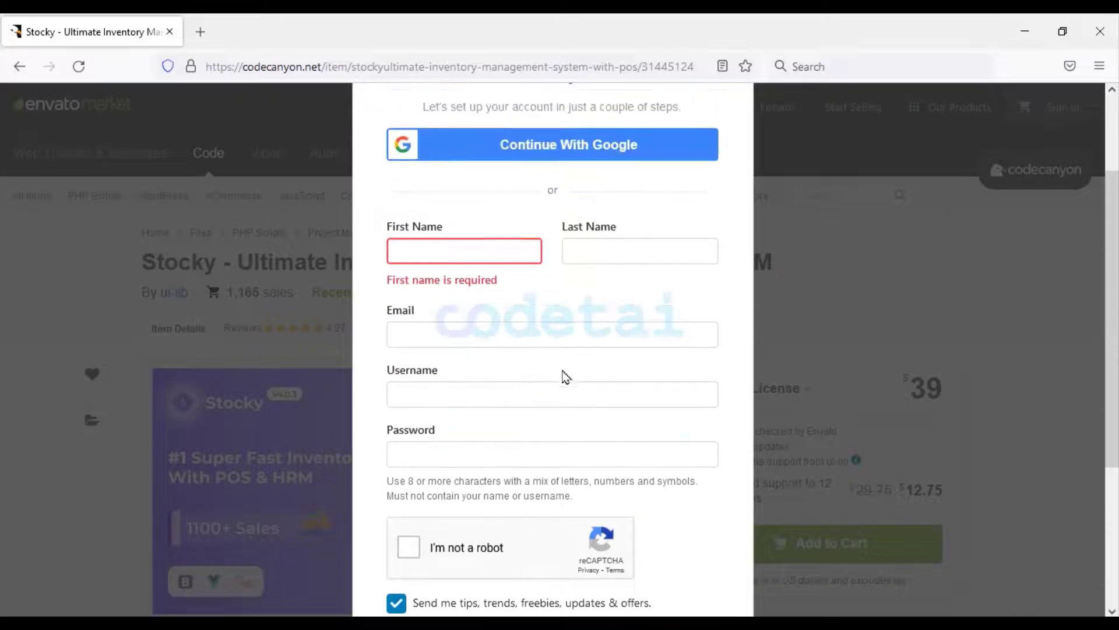
scroll(641, 425, "down", 5)
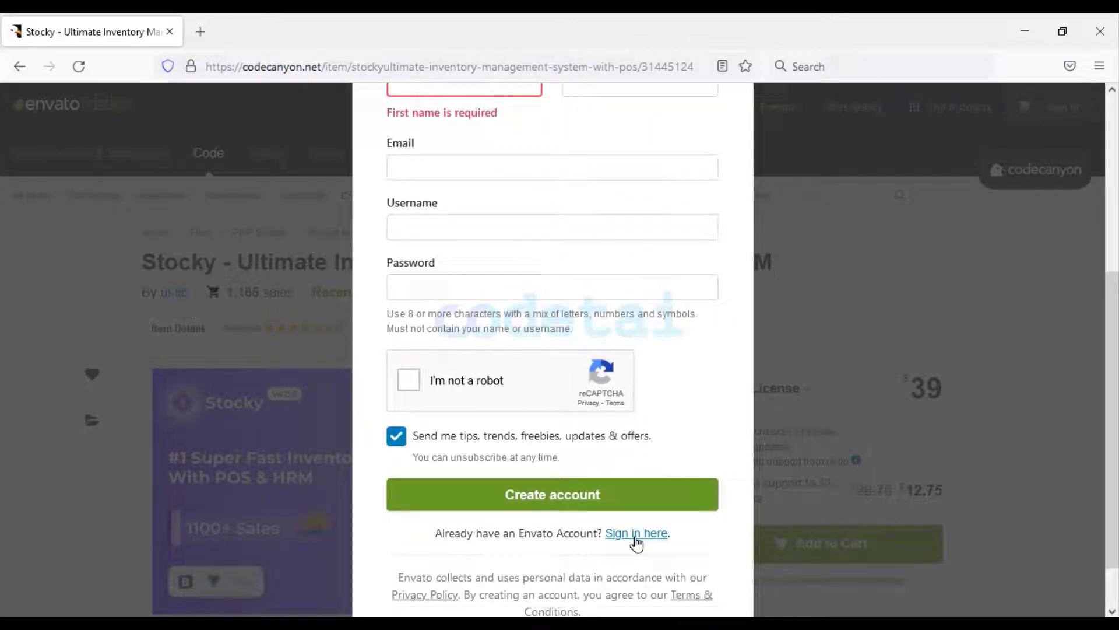
left_click(636, 535)
Enter the Envato username and password, sign in, and decline saving the login
type("codetai")
left_click(583, 380)
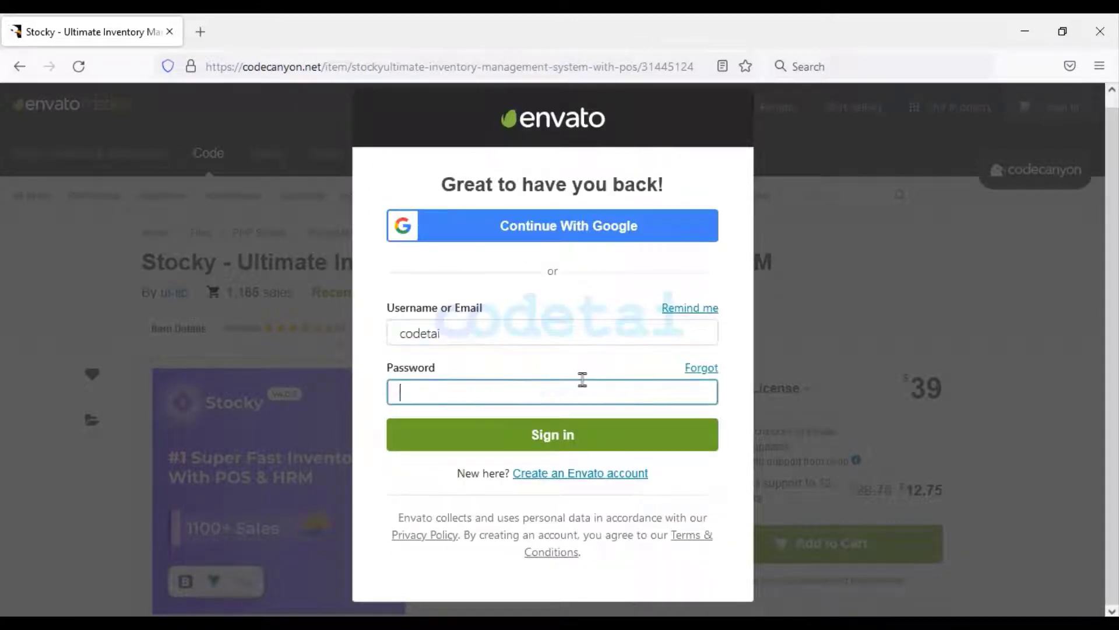
type("•••••••")
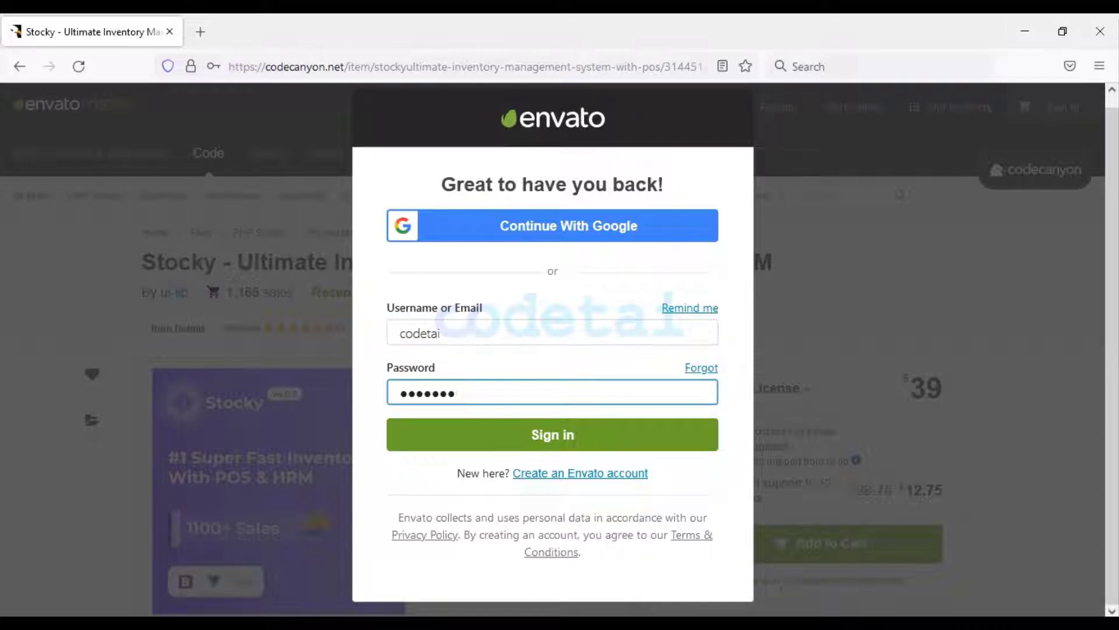
left_click(592, 448)
left_click(432, 270)
scroll(970, 460, "down", 3)
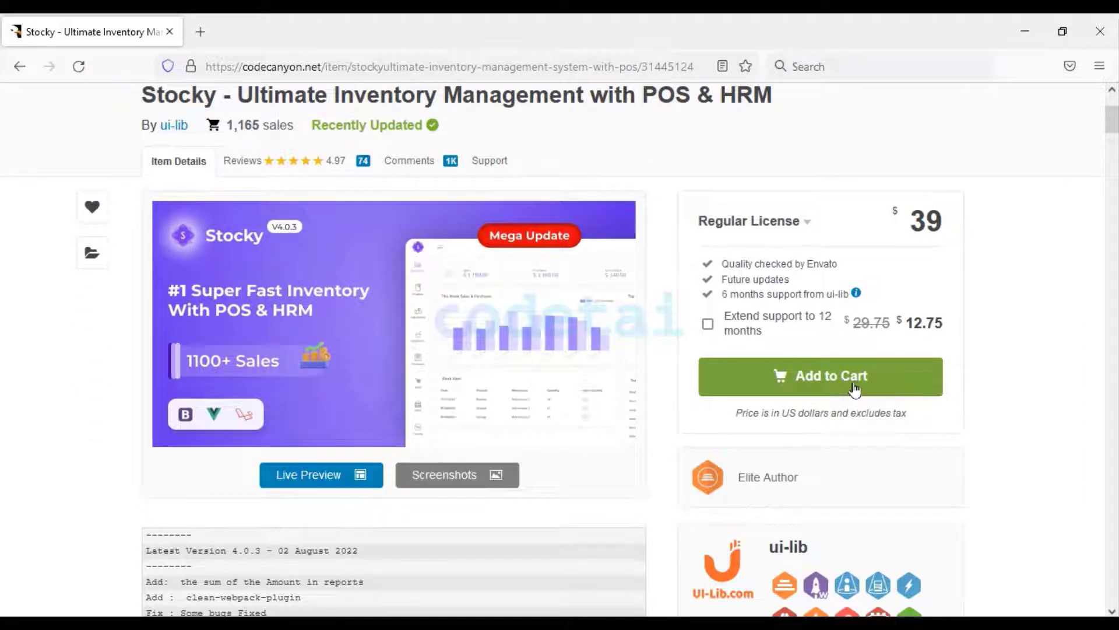
Add Stocky to the cart, go to checkout, and save the billing details unchanged
left_click(854, 388)
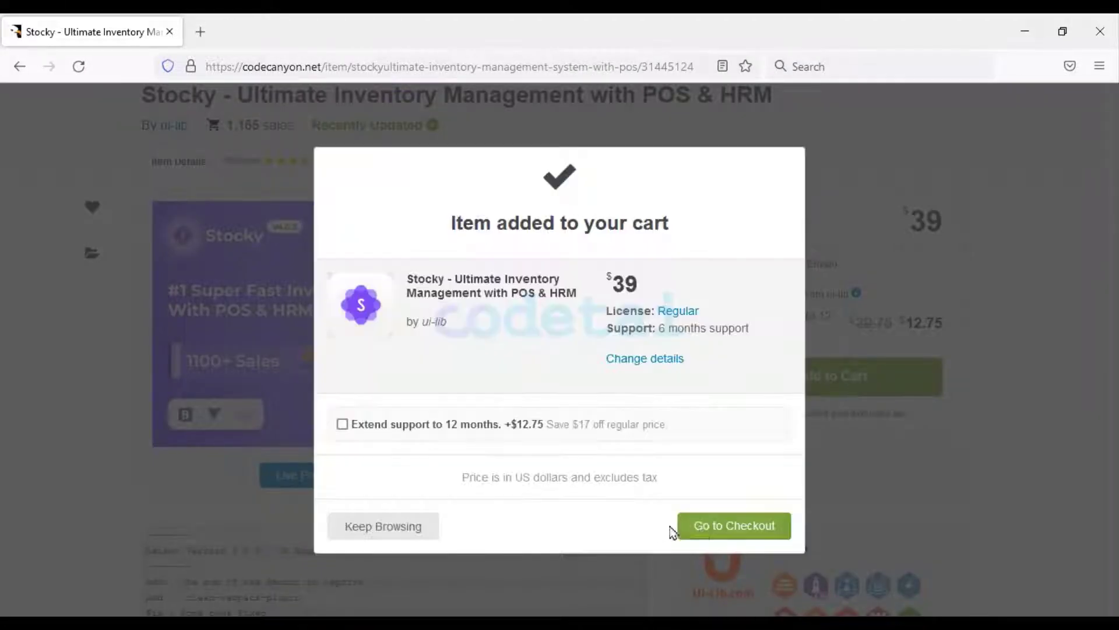
left_click(724, 532)
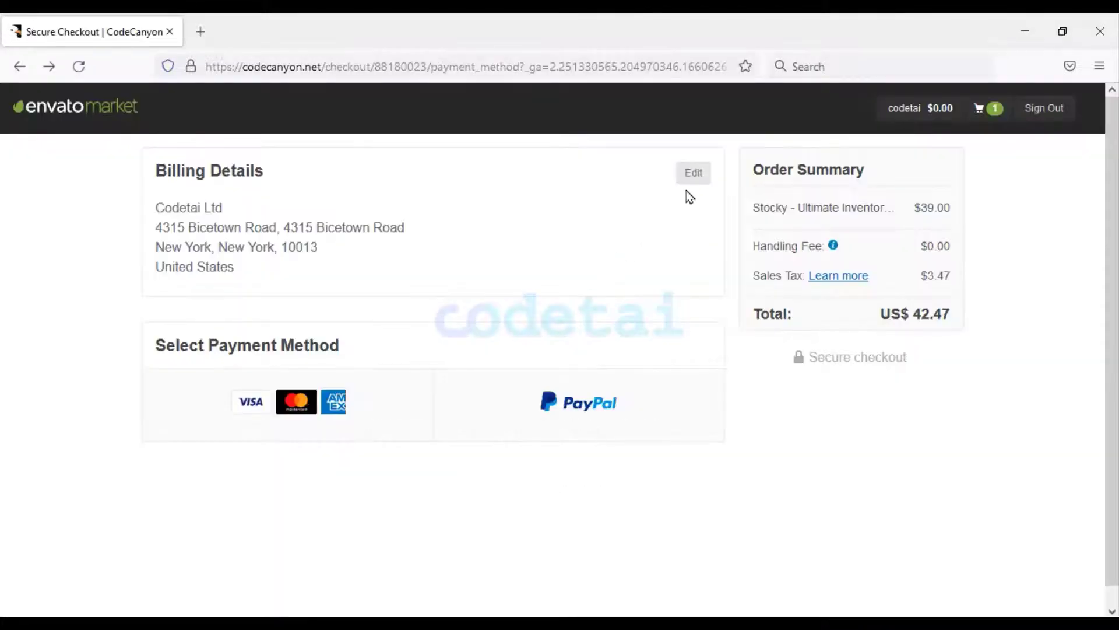
left_click(692, 177)
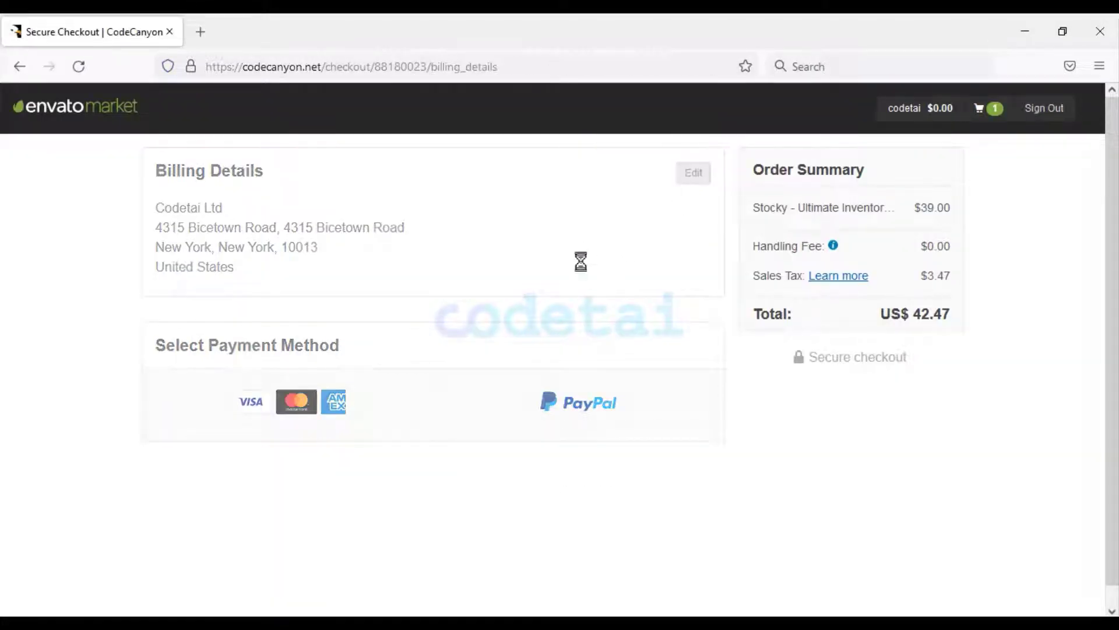
scroll(544, 356, "down", 2)
scroll(475, 384, "up", 3)
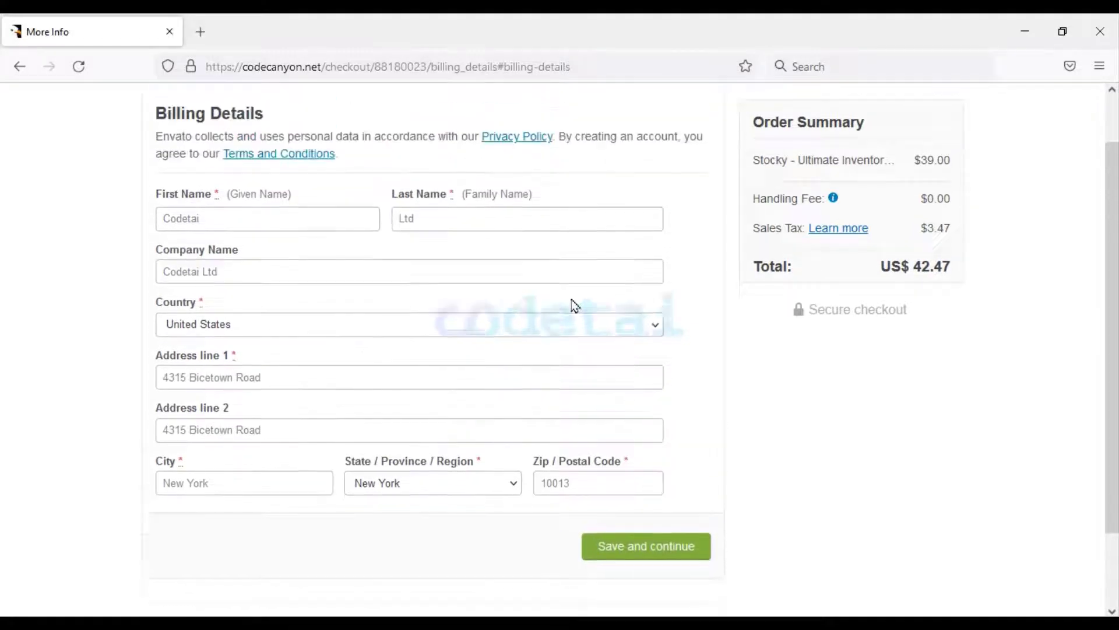
scroll(490, 272, "down", 3)
left_click(629, 466)
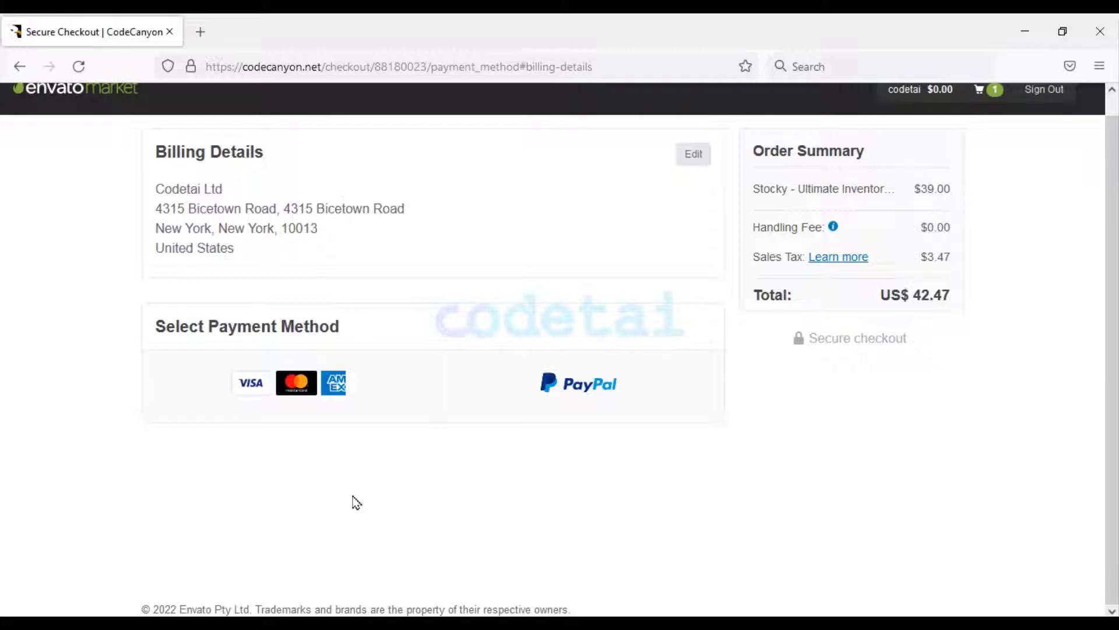
Choose PayPal as the payment method and pay the US$ 44.65 order through PayPal
left_click(277, 401)
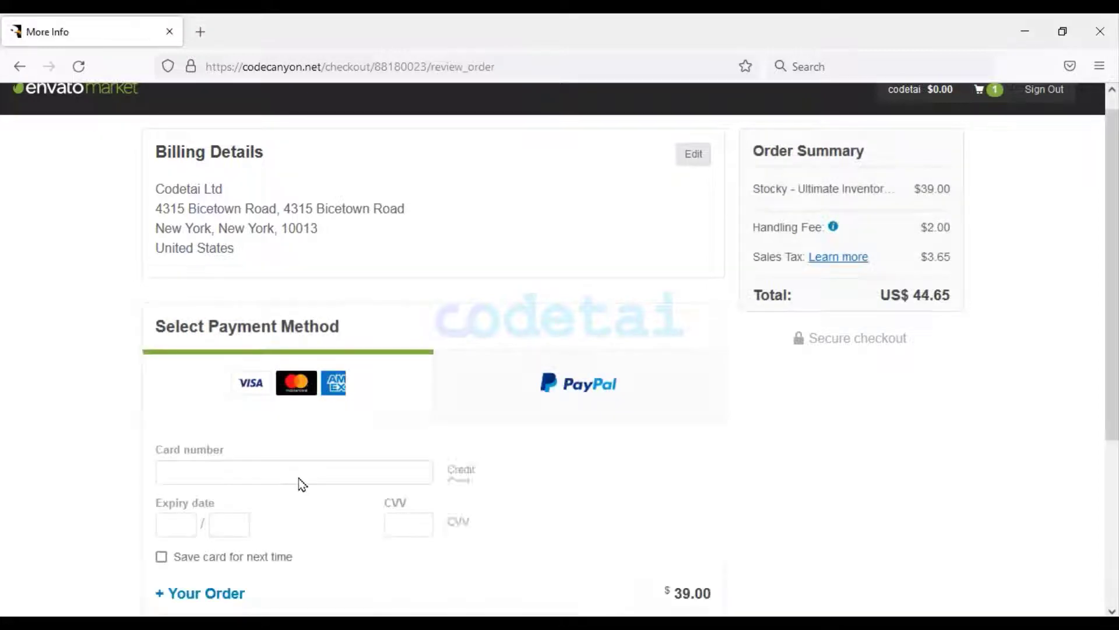
scroll(298, 483, "down", 3)
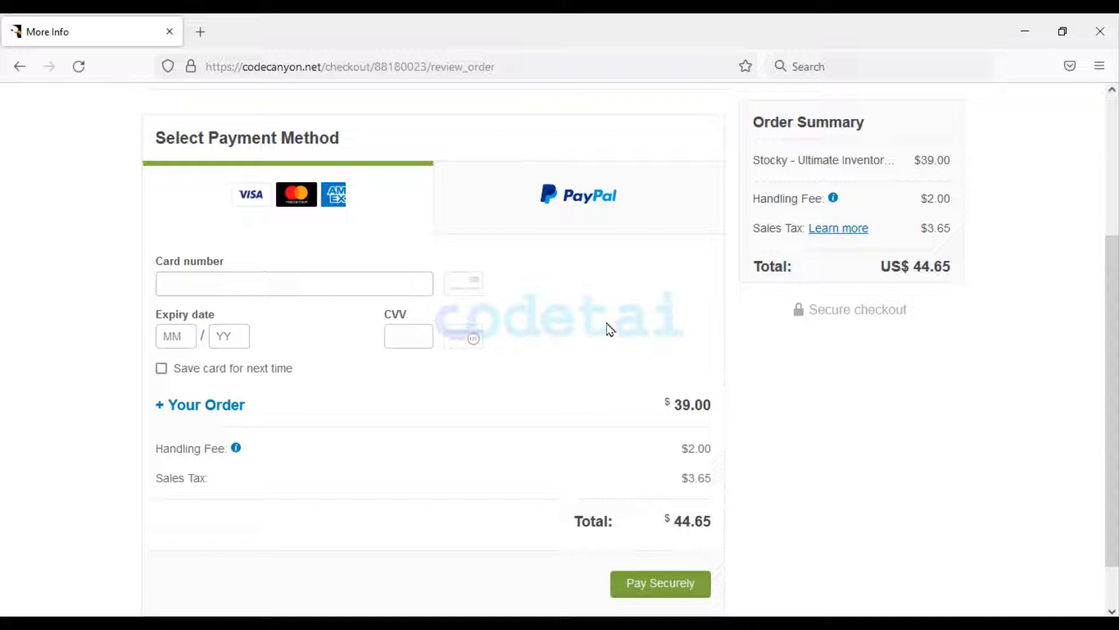
left_click(608, 216)
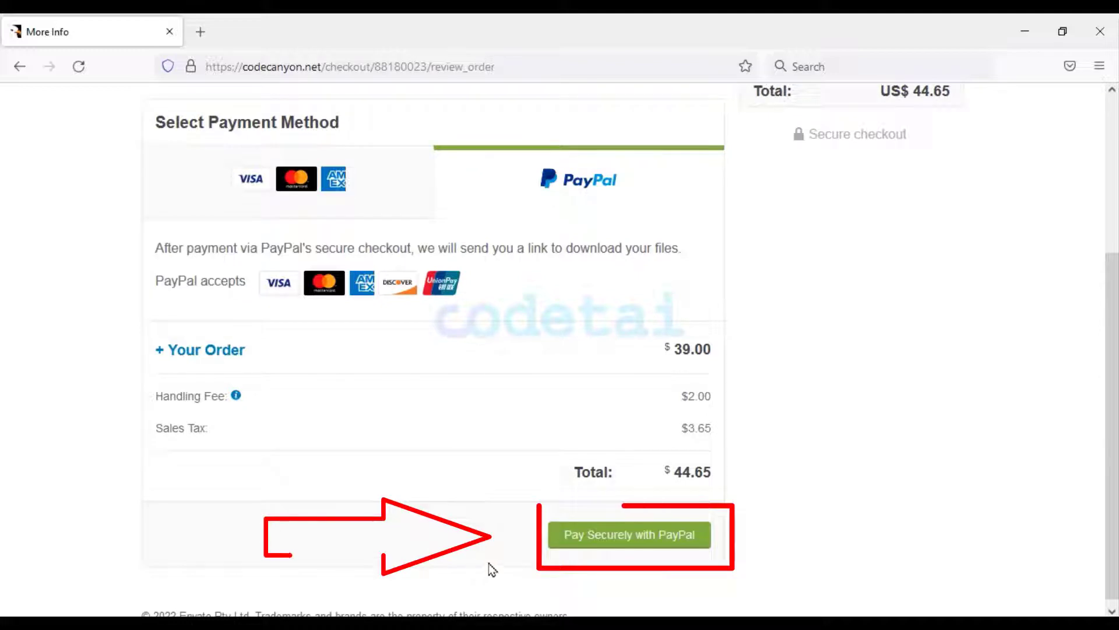
left_click(611, 539)
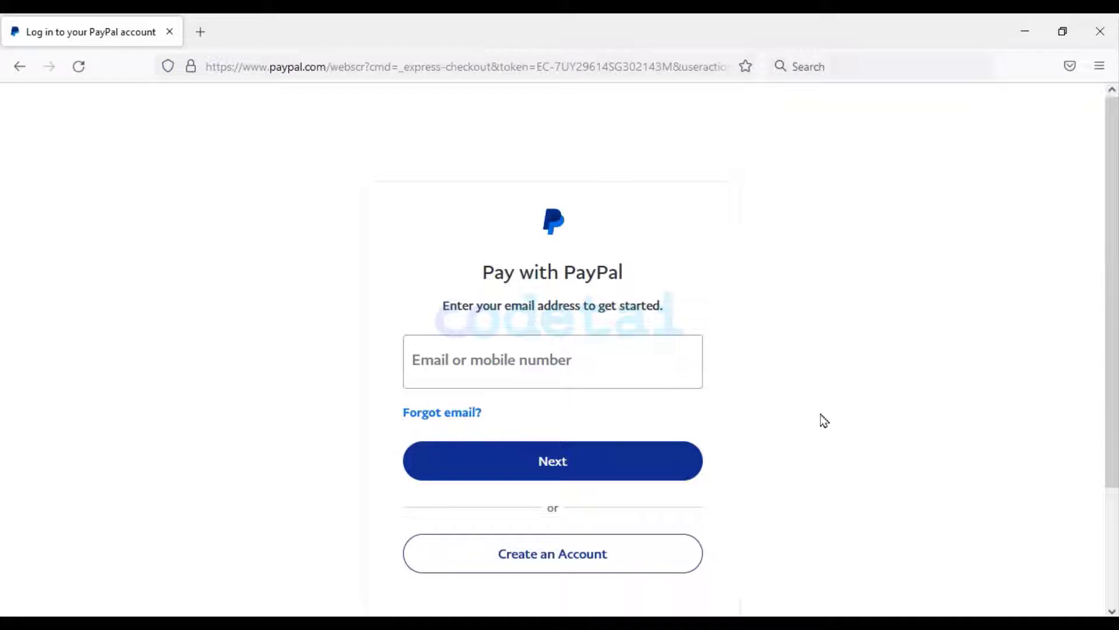
Search the web for 'hostinger' from Firefox's toolbar search box and scroll the results
scroll(823, 420, "down", 1)
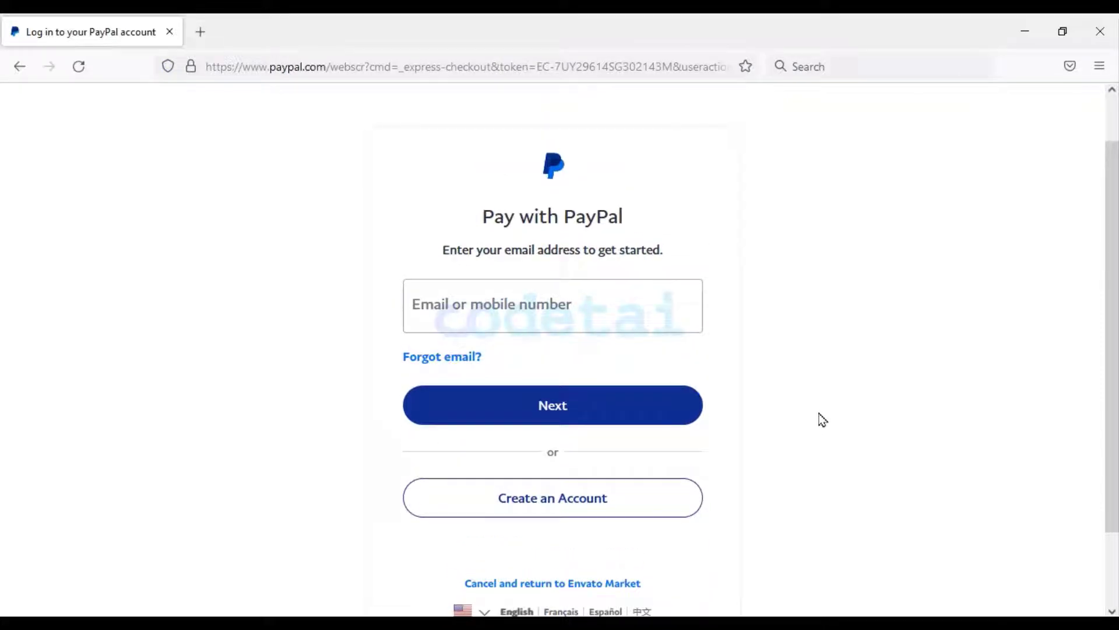
scroll(817, 420, "up", 1)
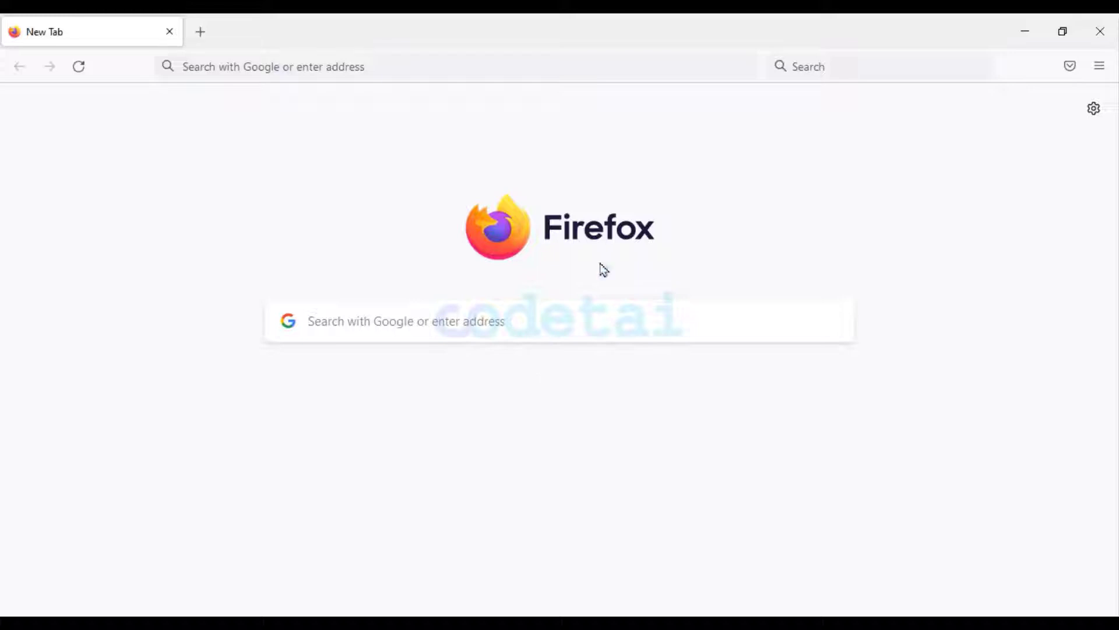
left_click(842, 58)
type("hos")
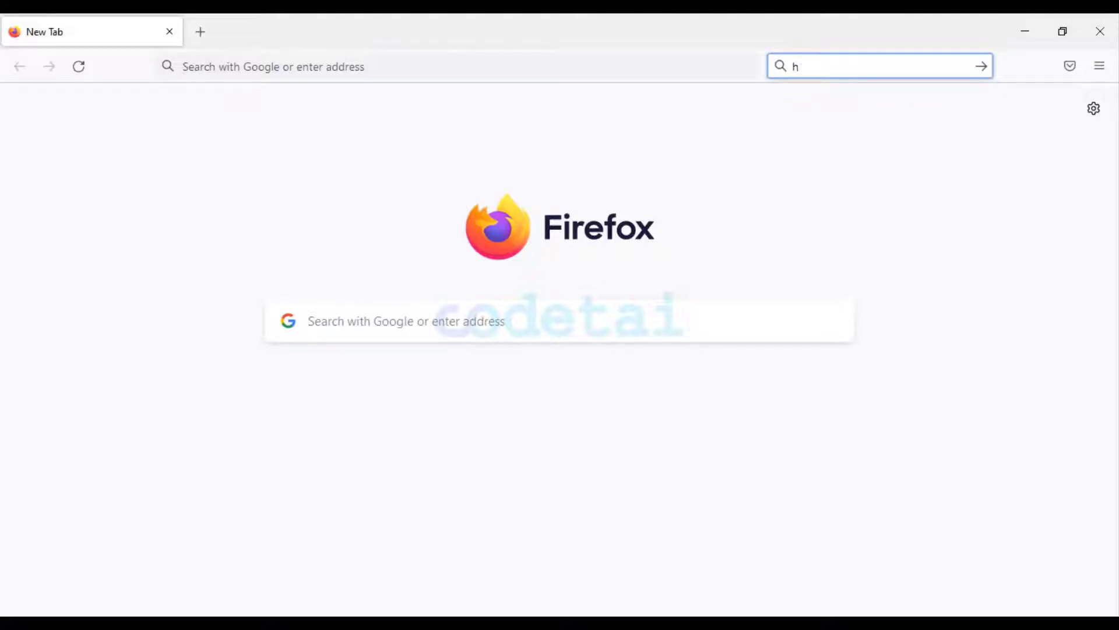
type("r")
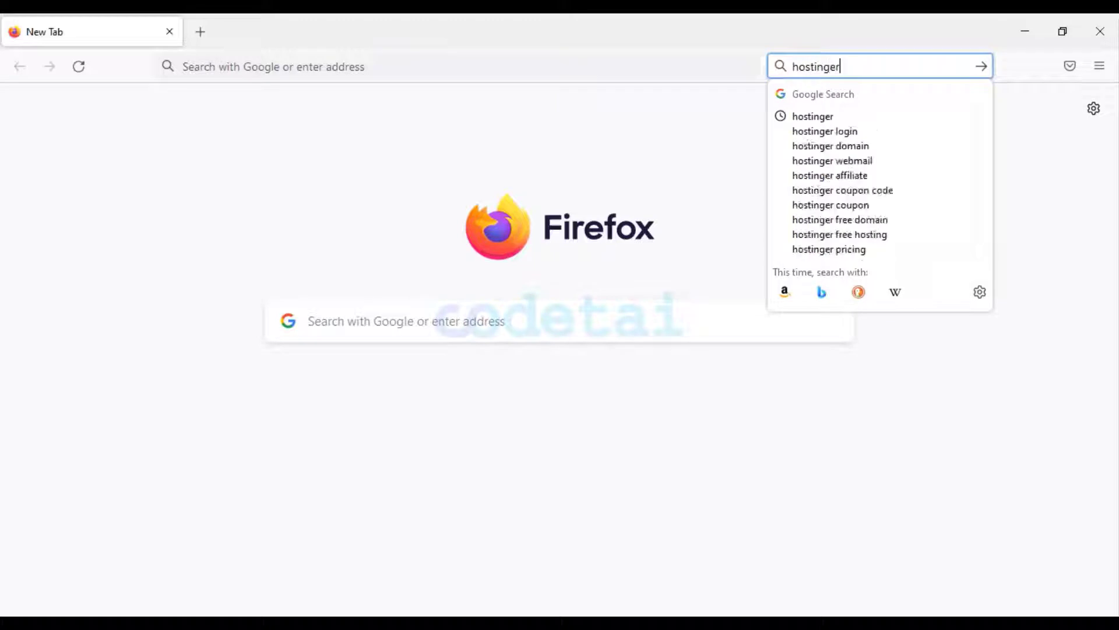
key("Return")
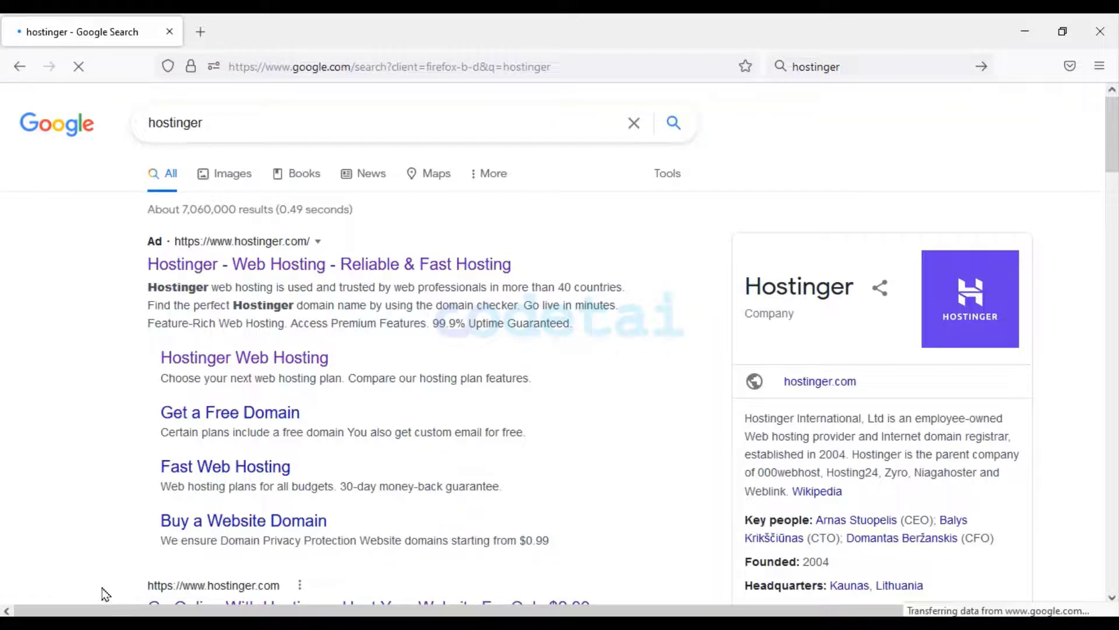
scroll(105, 594, "down", 3)
Open the Hostinger website from the search results and look over its Hosting, VPS and Domain menus
left_click(246, 449)
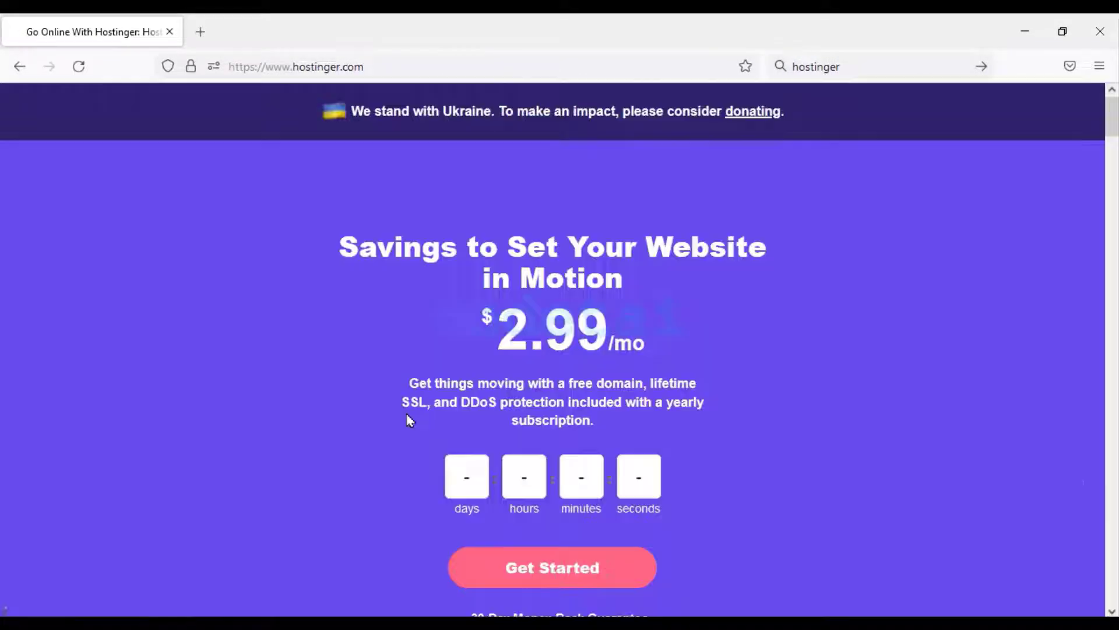
scroll(482, 391, "down", 1)
scroll(482, 391, "down", 20)
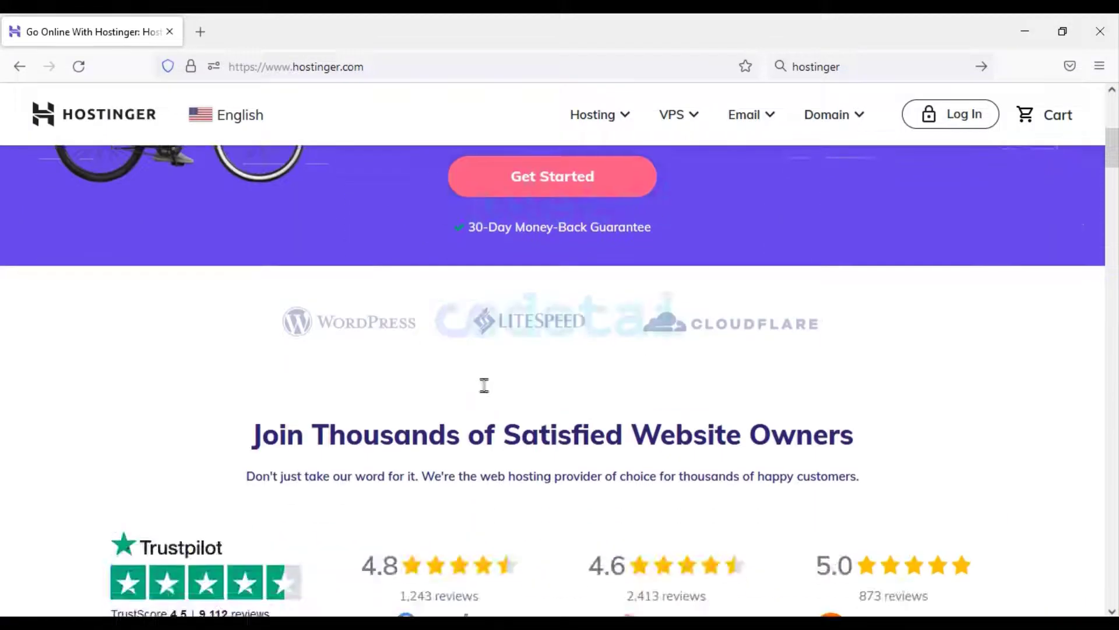
scroll(489, 401, "down", 20)
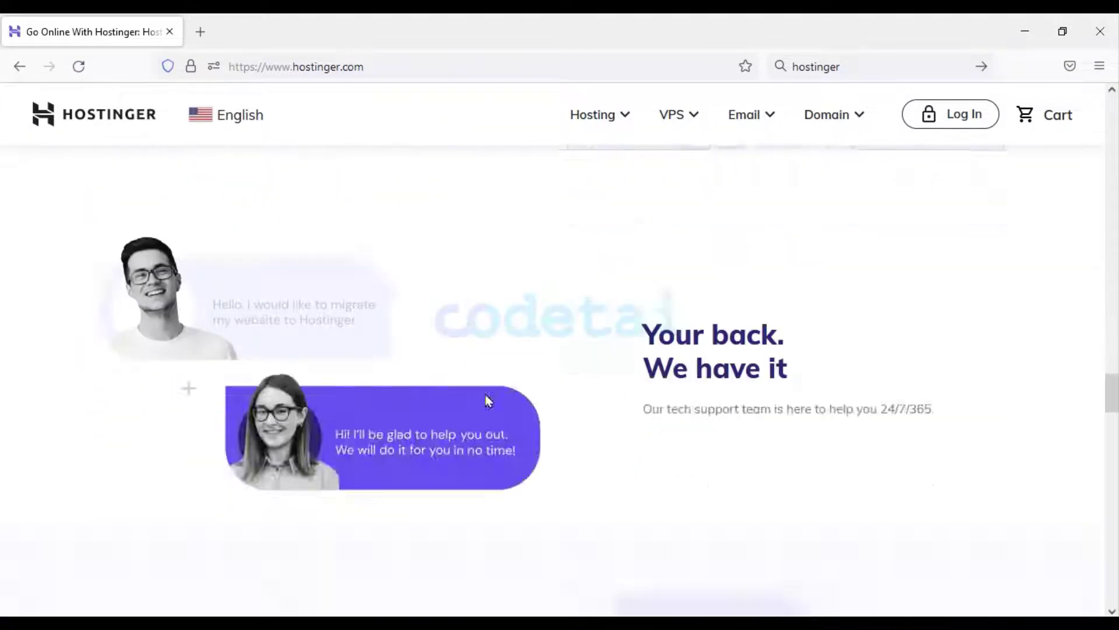
scroll(489, 401, "up", 20)
scroll(488, 401, "up", 20)
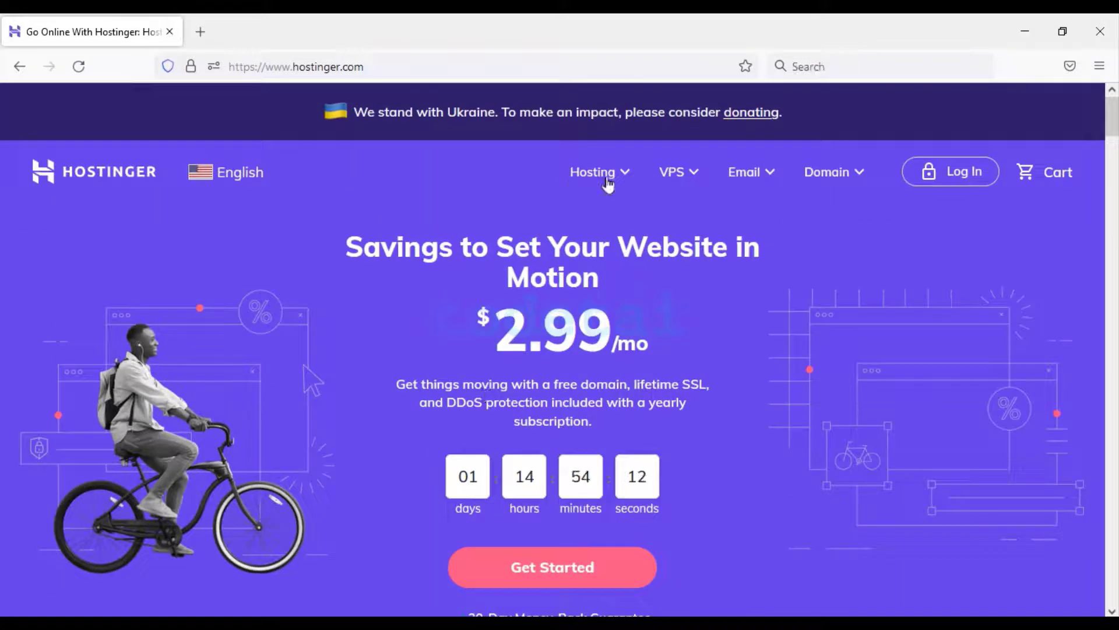
mouse_move(692, 178)
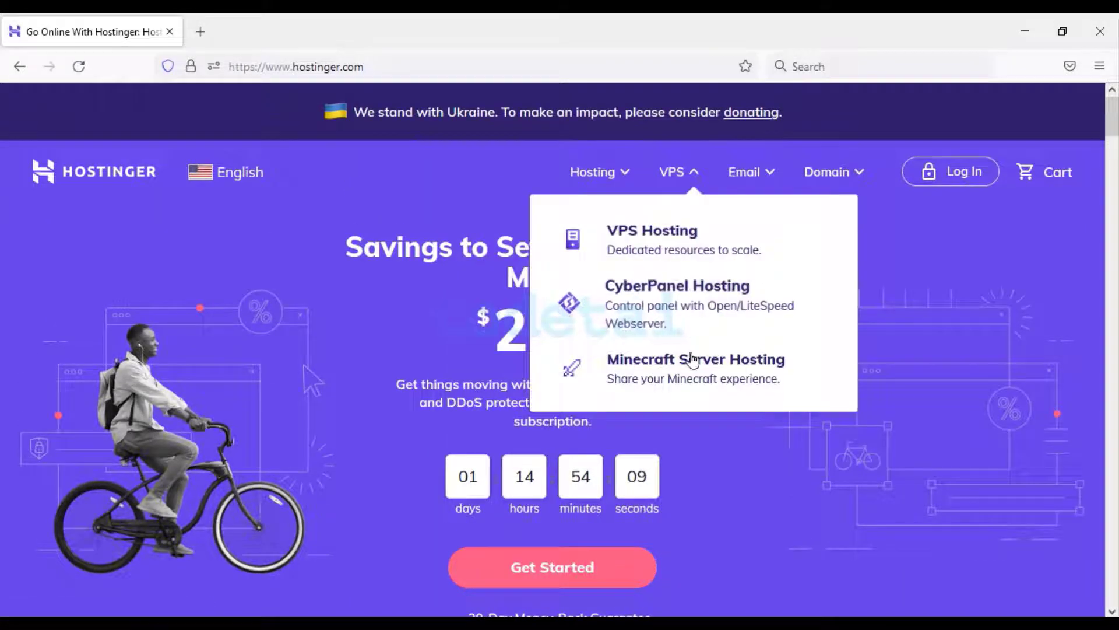
mouse_move(787, 239)
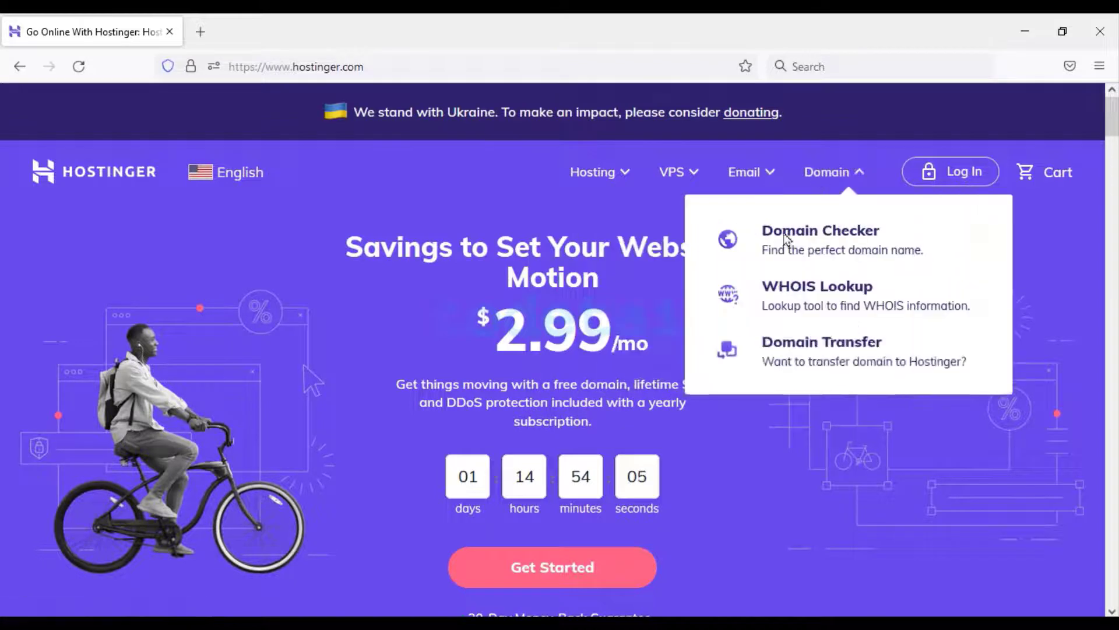
mouse_move(615, 181)
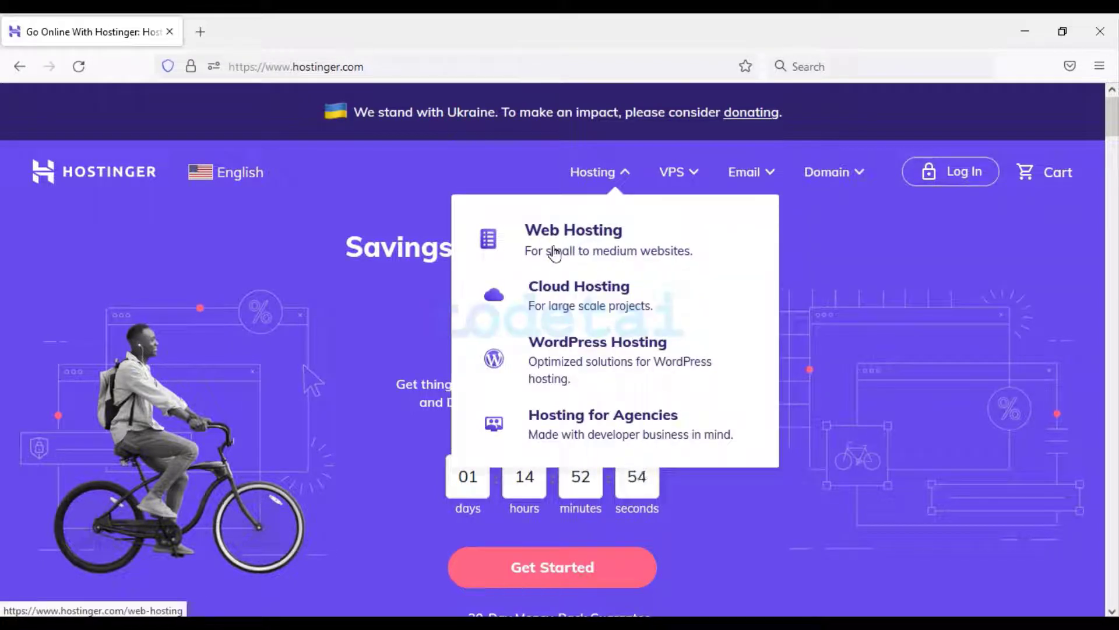
Open the Web Hosting plans page, compare the pricing cards, and select Premium Shared Hosting
left_click(557, 251)
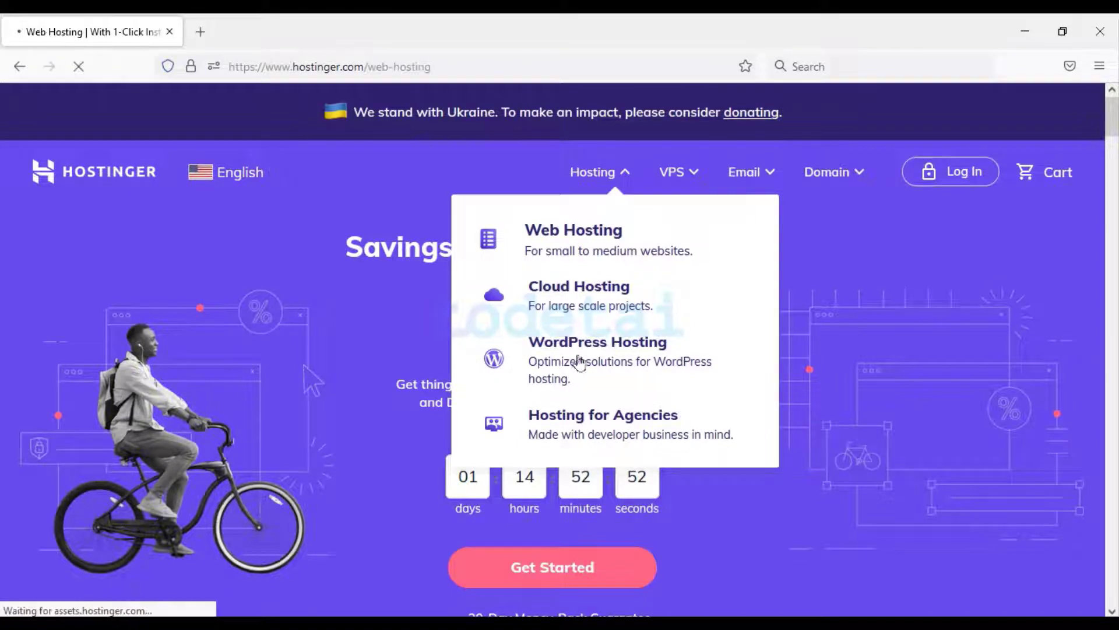
scroll(592, 426, "down", 4)
scroll(591, 426, "down", 12)
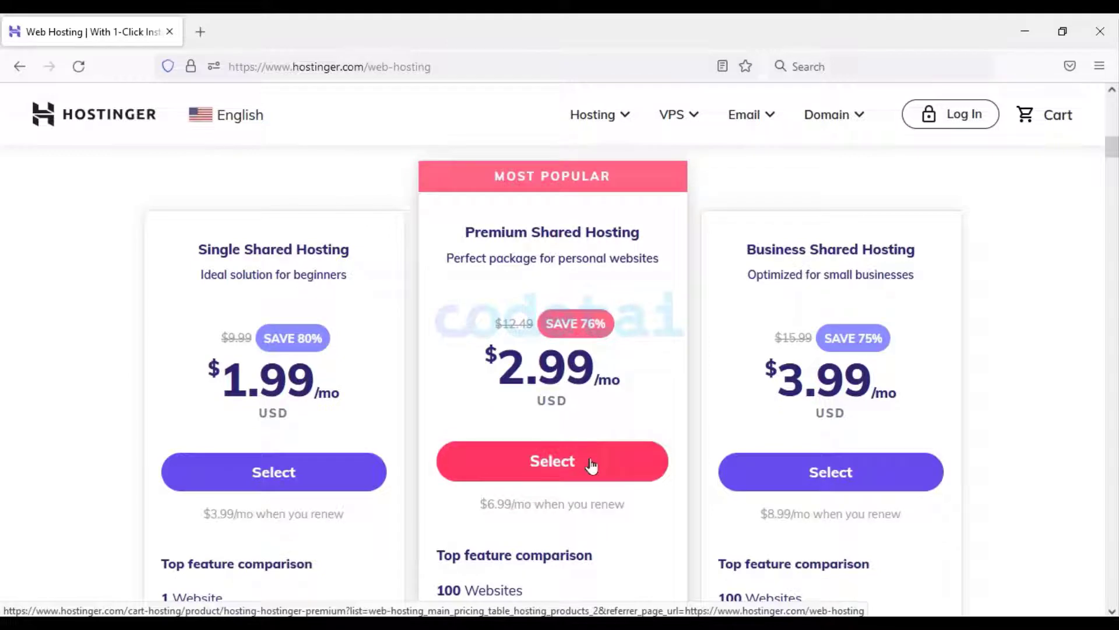
scroll(588, 465, "down", 2)
scroll(592, 467, "up", 2)
scroll(710, 379, "down", 5)
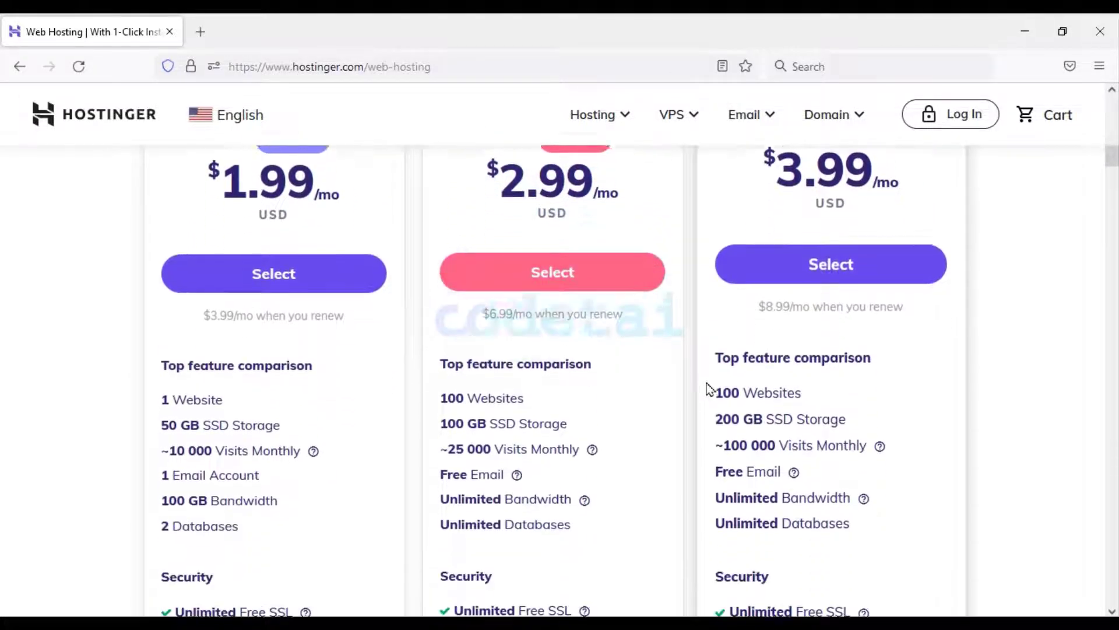
scroll(708, 390, "up", 4)
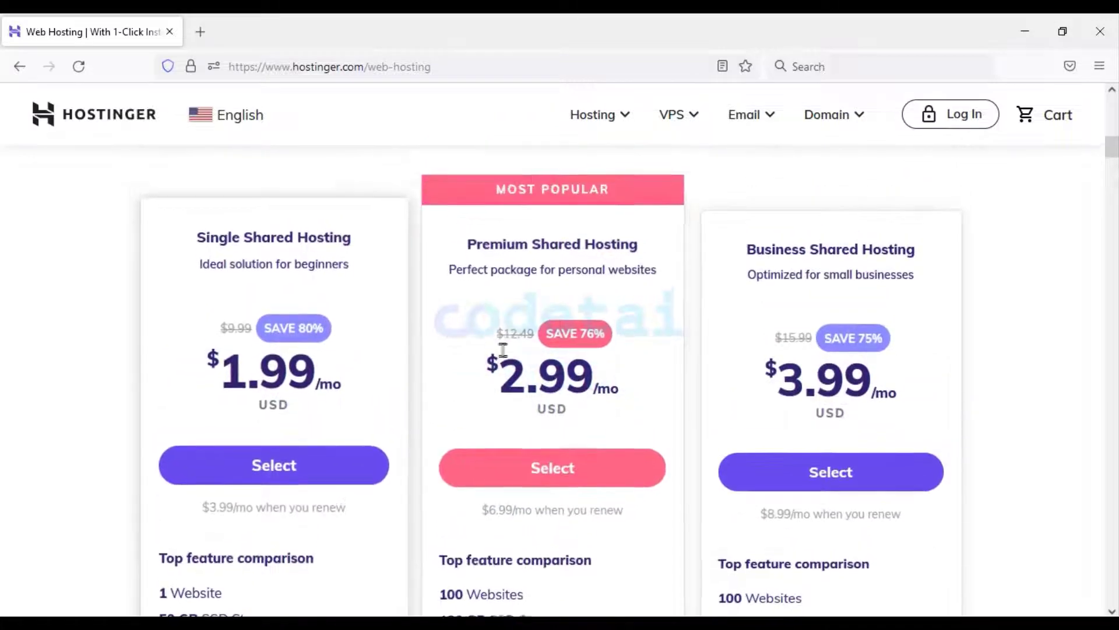
scroll(670, 408, "down", 10)
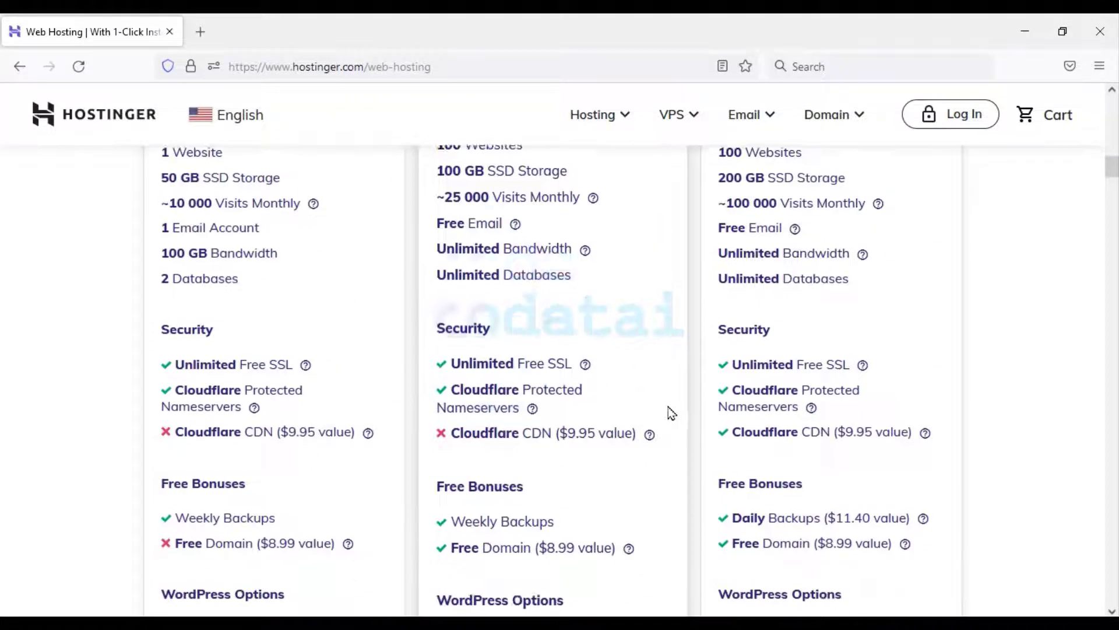
scroll(671, 414, "up", 1)
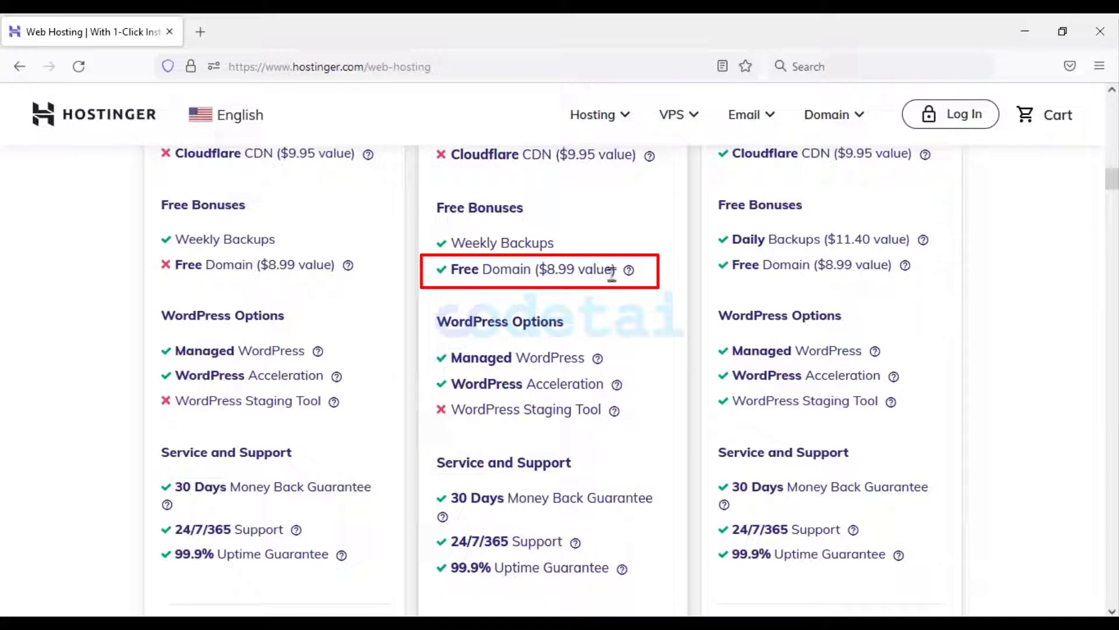
scroll(630, 400, "up", 10)
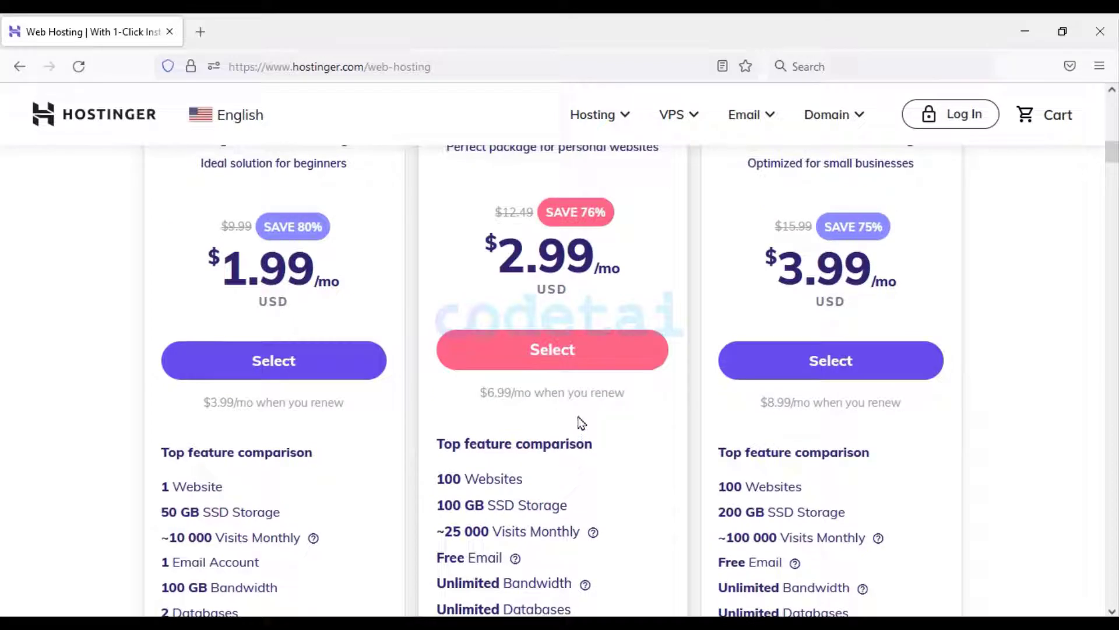
left_click(551, 358)
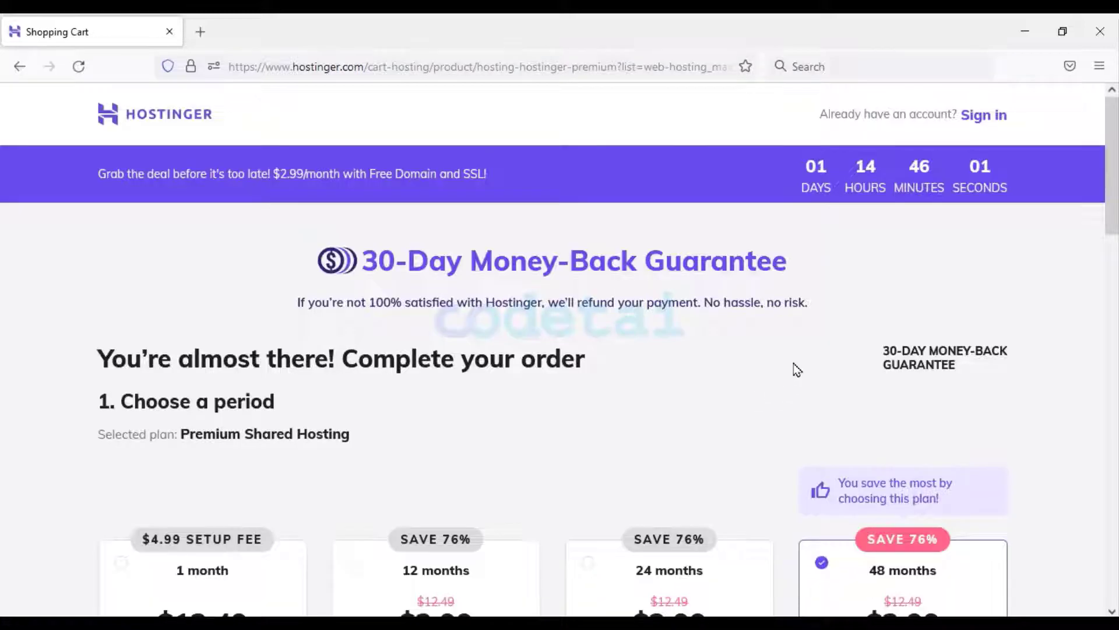
Change the Premium Shared Hosting billing period from 48 to 12 months, for a $35.88 subtotal
left_click_drag(806, 274, 312, 275)
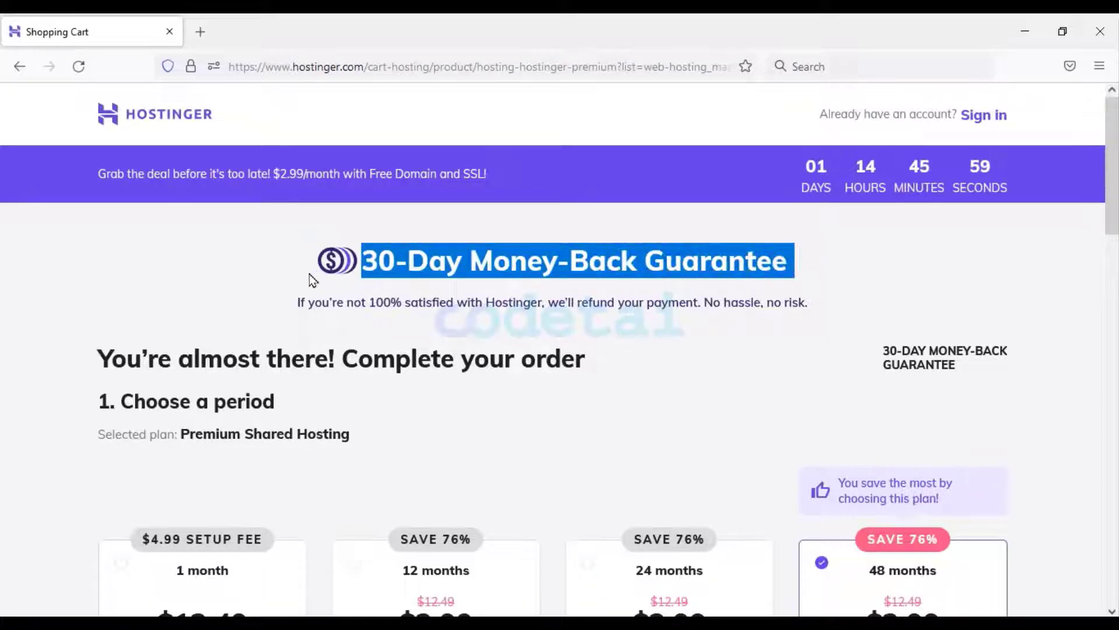
scroll(506, 362, "down", 6)
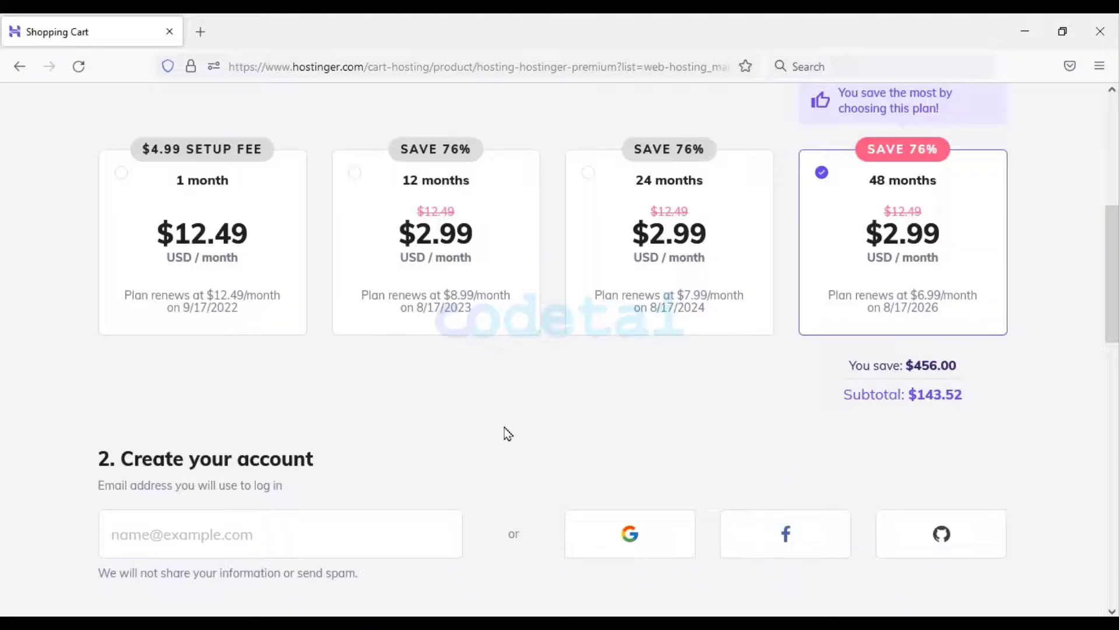
left_click(421, 208)
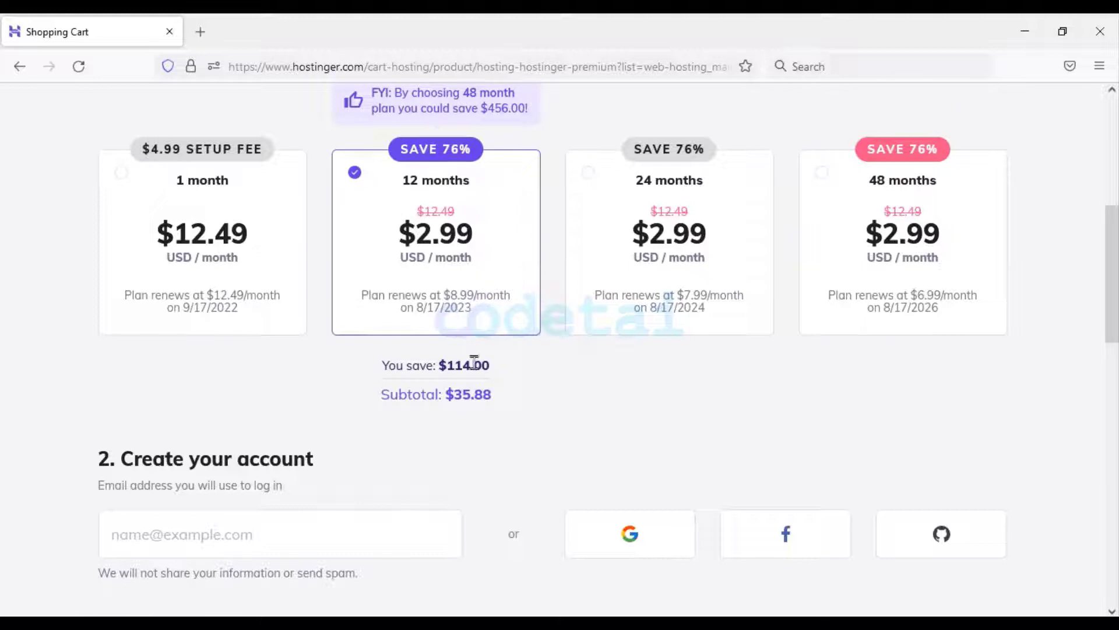
scroll(480, 378, "down", 4)
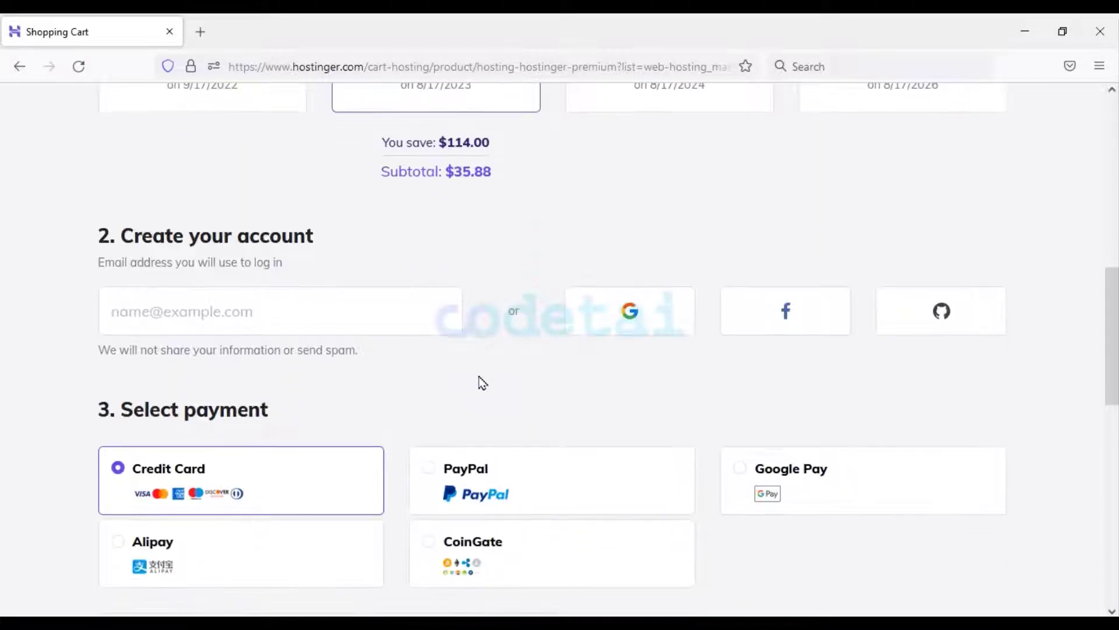
scroll(478, 376, "down", 1)
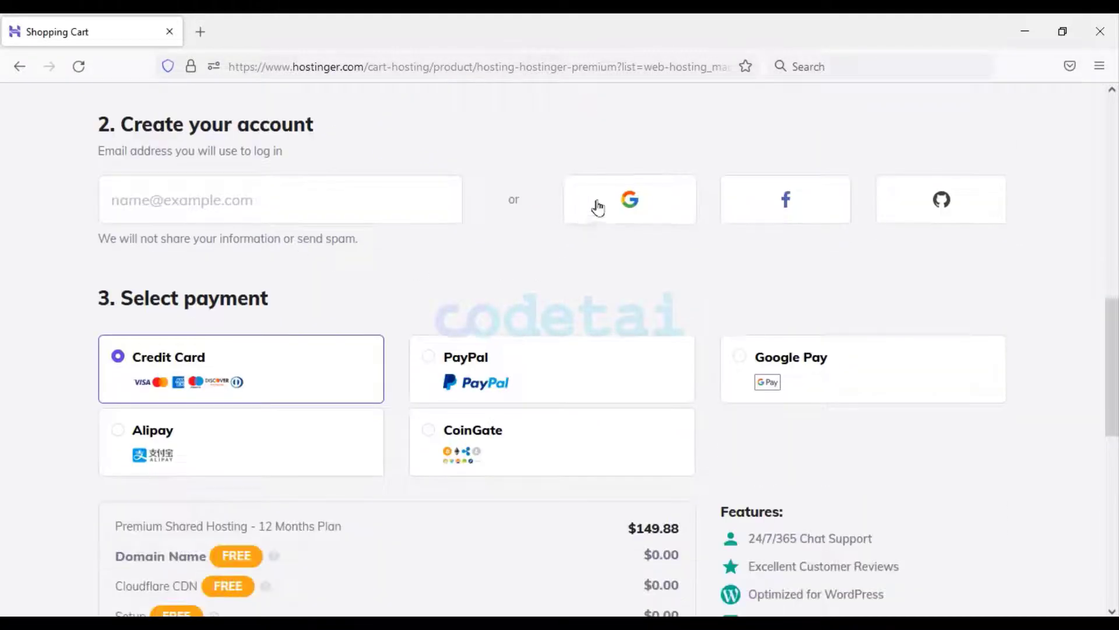
Sign in with Google using the account password, declining Firefox's offer to save the login
left_click(632, 205)
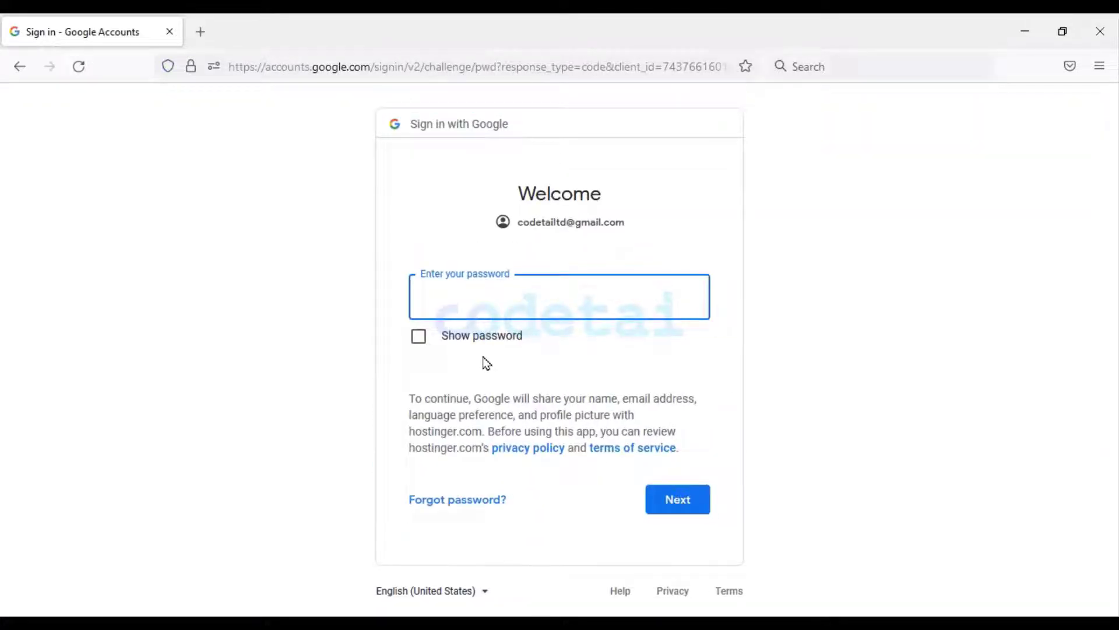
type("••••")
key("Return")
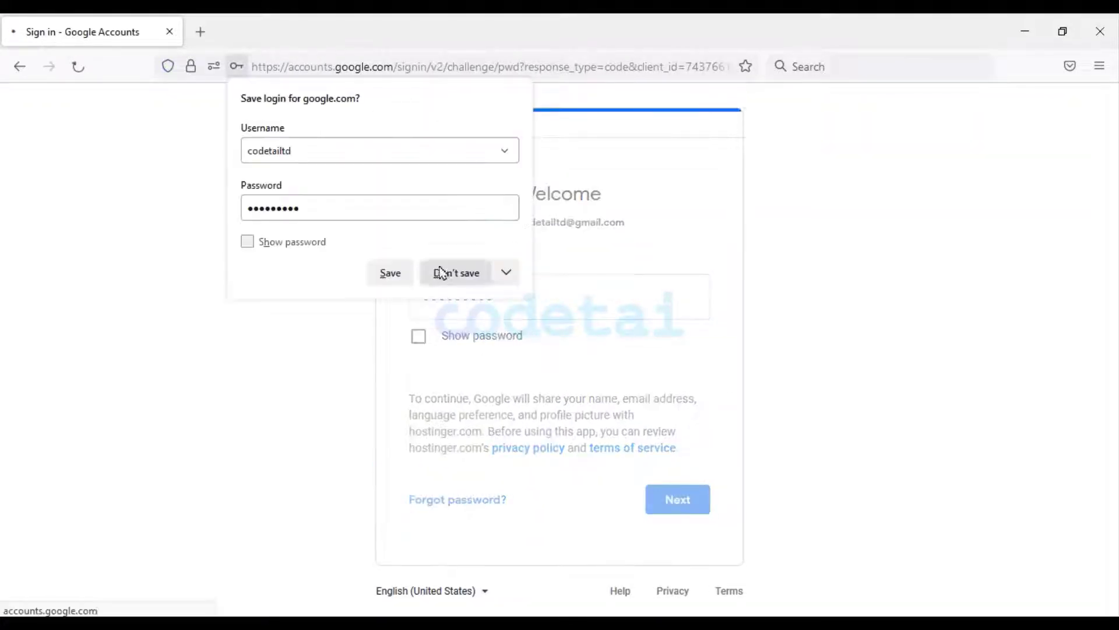
left_click(449, 273)
scroll(507, 378, "down", 10)
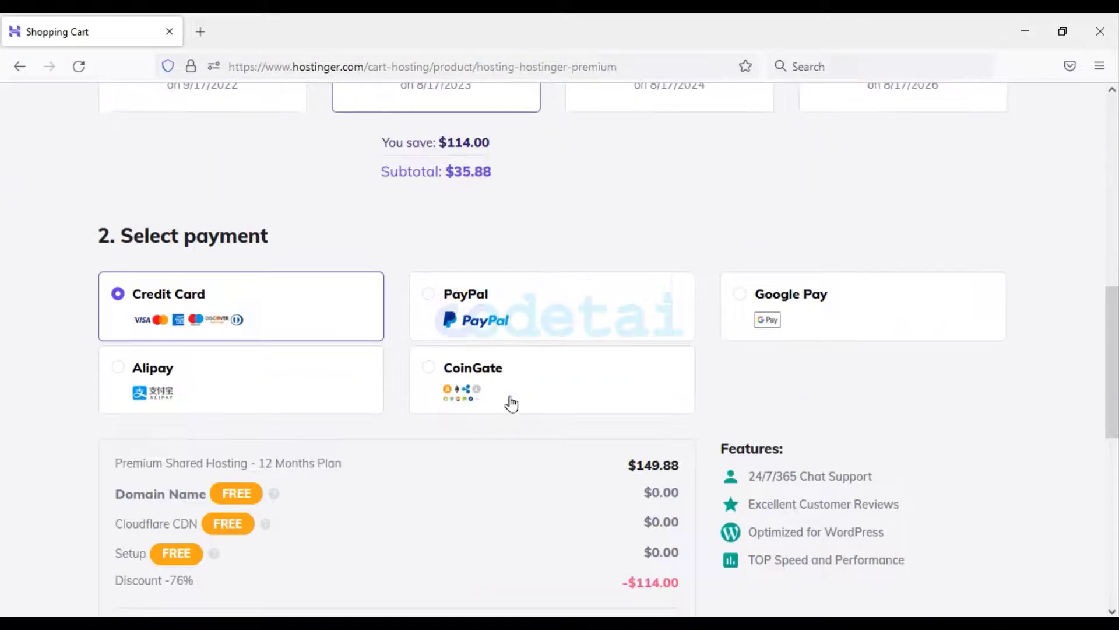
Highlight the cart's Discount -76% line and the $35.88 total
scroll(511, 403, "down", 2)
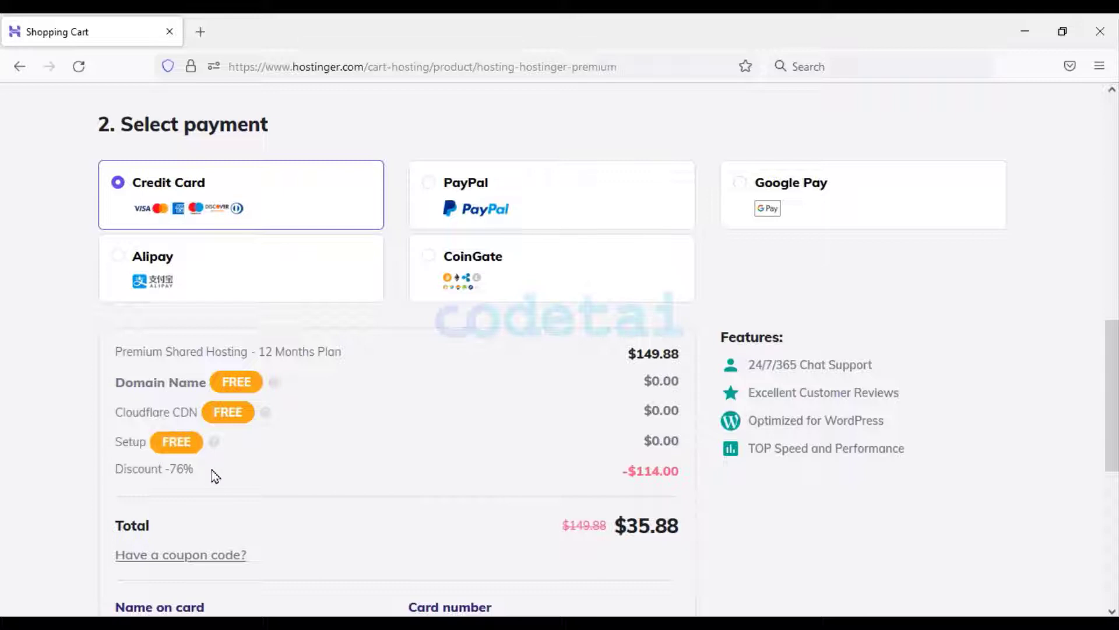
left_click_drag(212, 470, 115, 473)
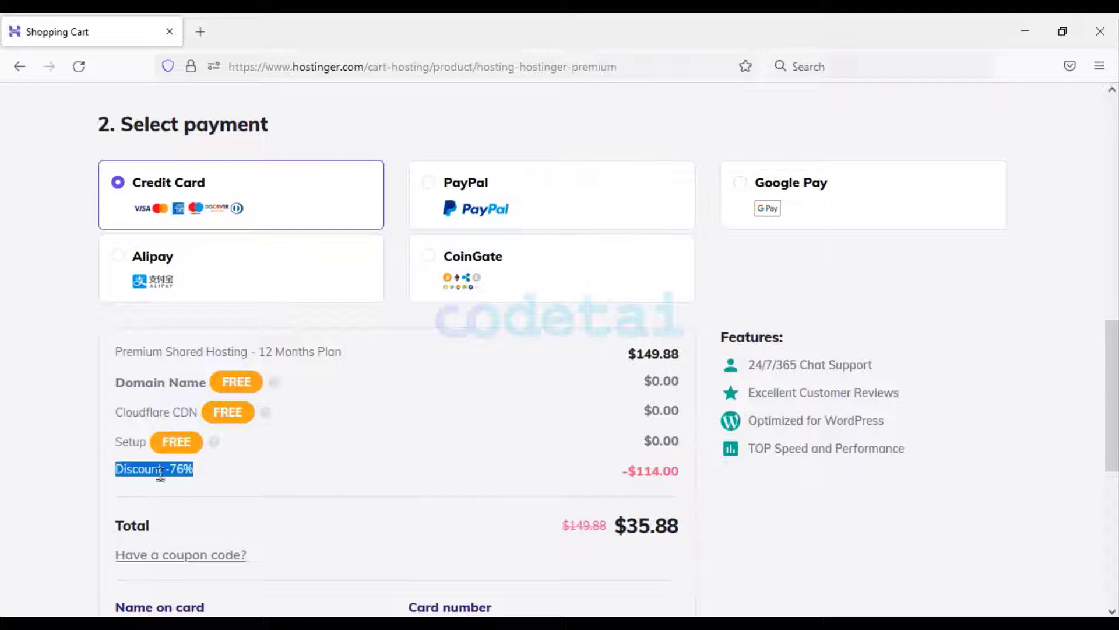
left_click_drag(682, 528, 619, 528)
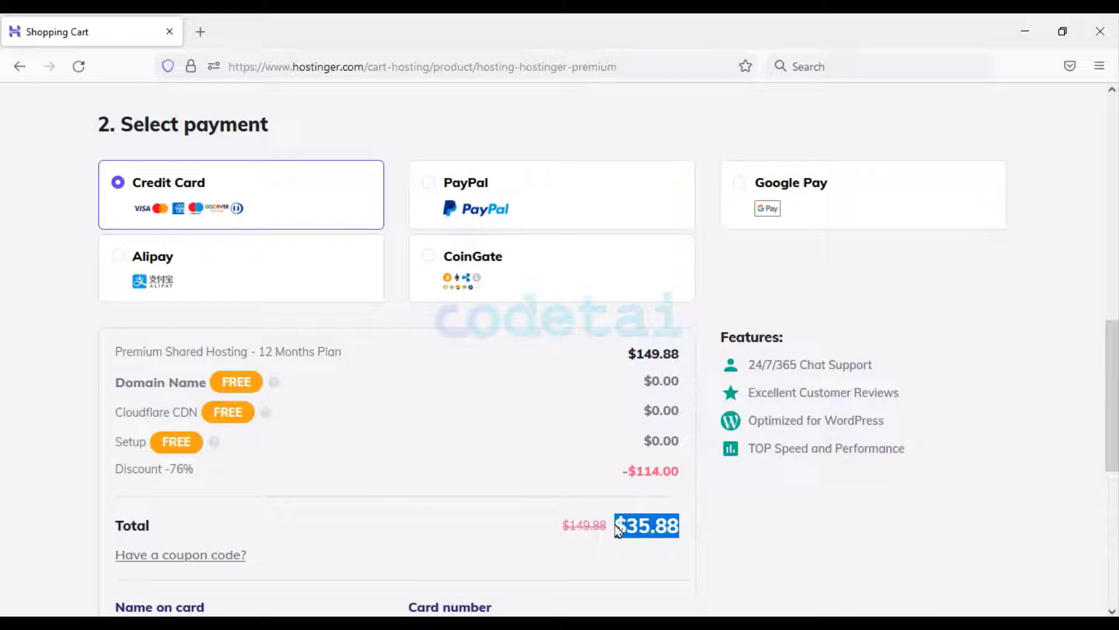
left_click(640, 554)
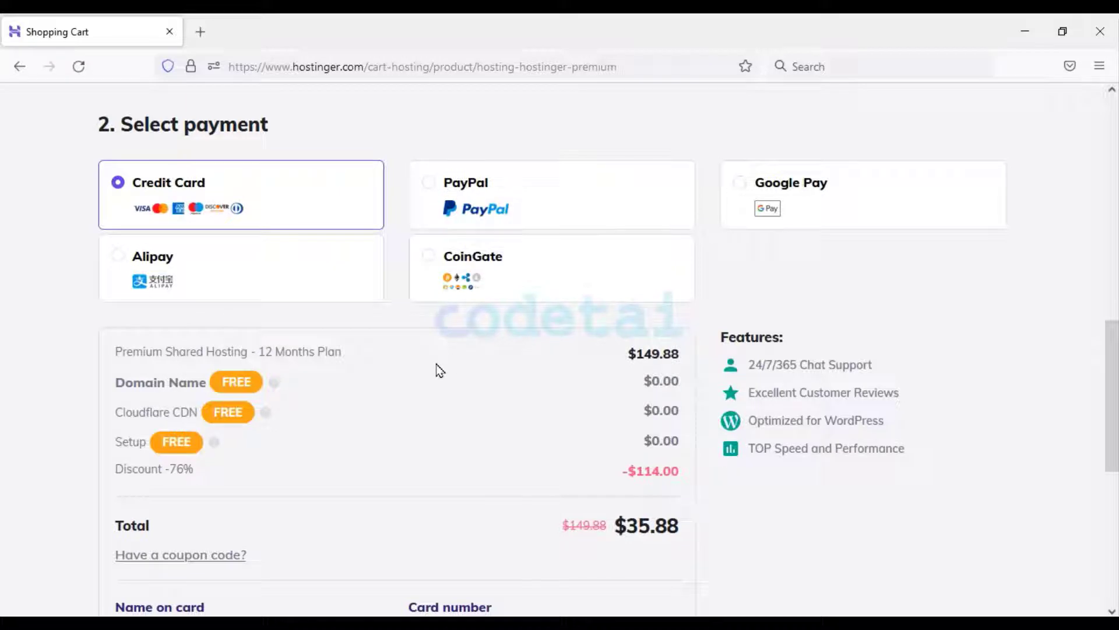
Try PayPal and then CoinGate as the cart's payment method
scroll(325, 388, "down", 5)
scroll(326, 393, "down", 2)
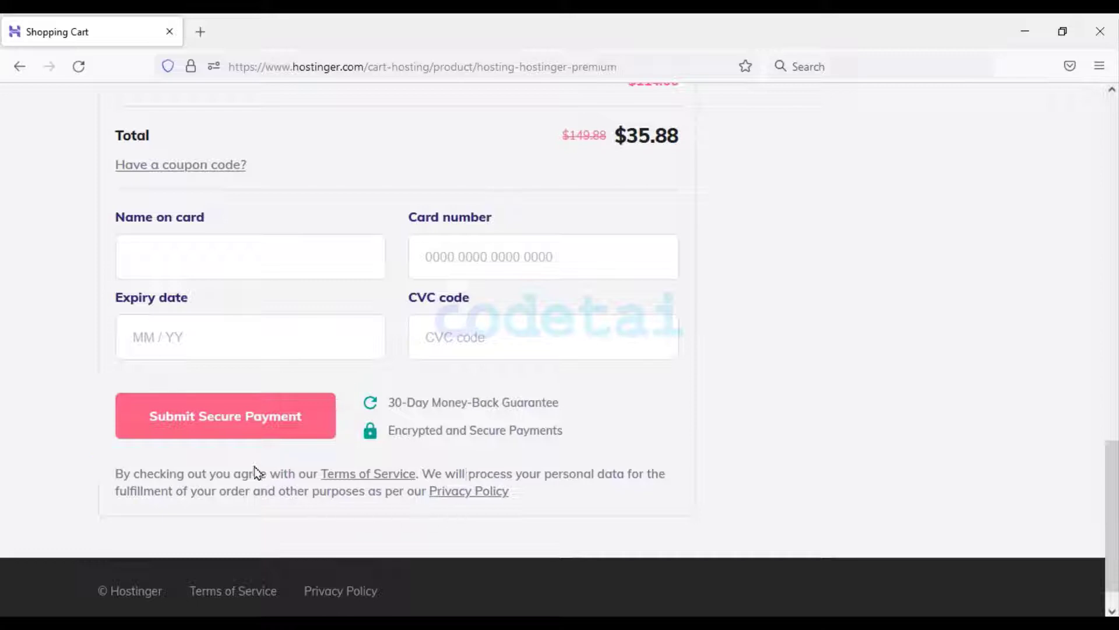
scroll(277, 438, "up", 10)
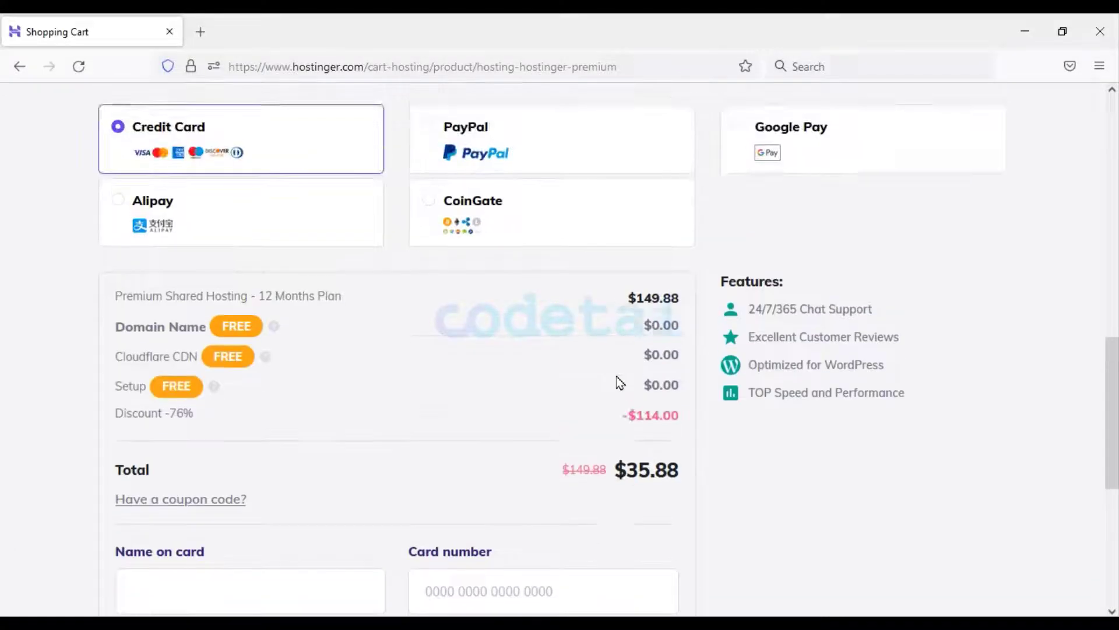
left_click(488, 325)
scroll(510, 450, "down", 6)
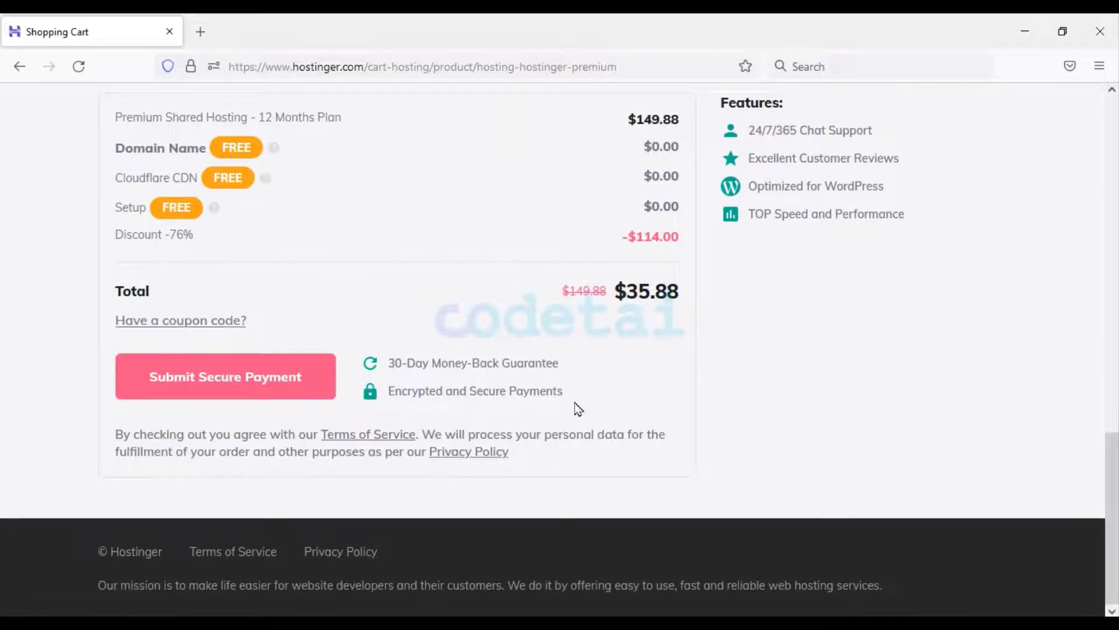
scroll(577, 407, "up", 5)
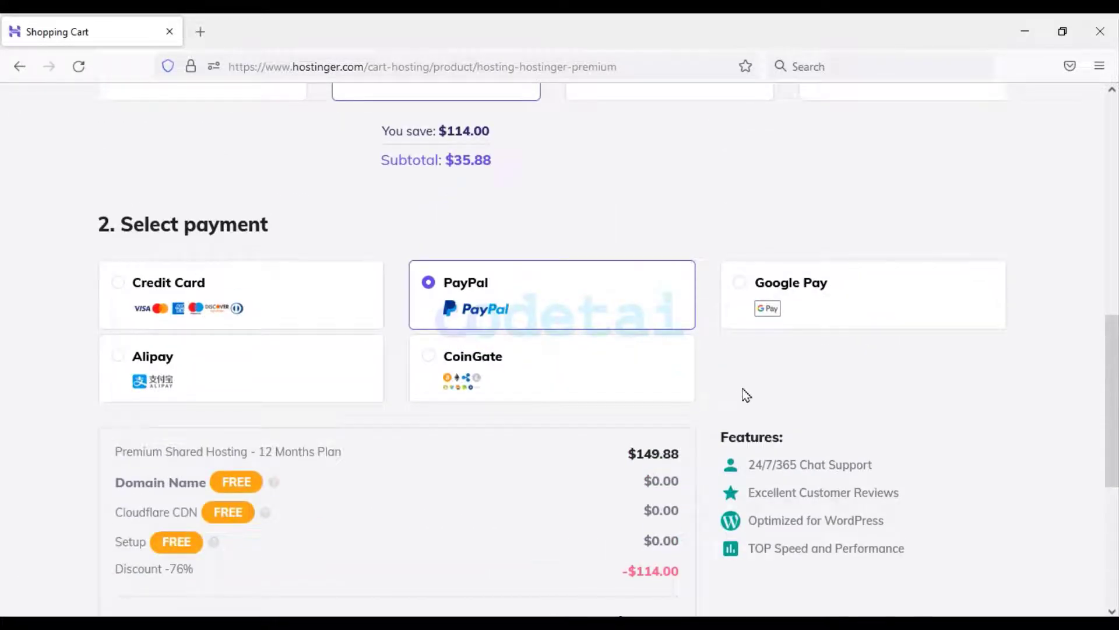
left_click(501, 389)
scroll(603, 507, "down", 4)
scroll(518, 458, "up", 4)
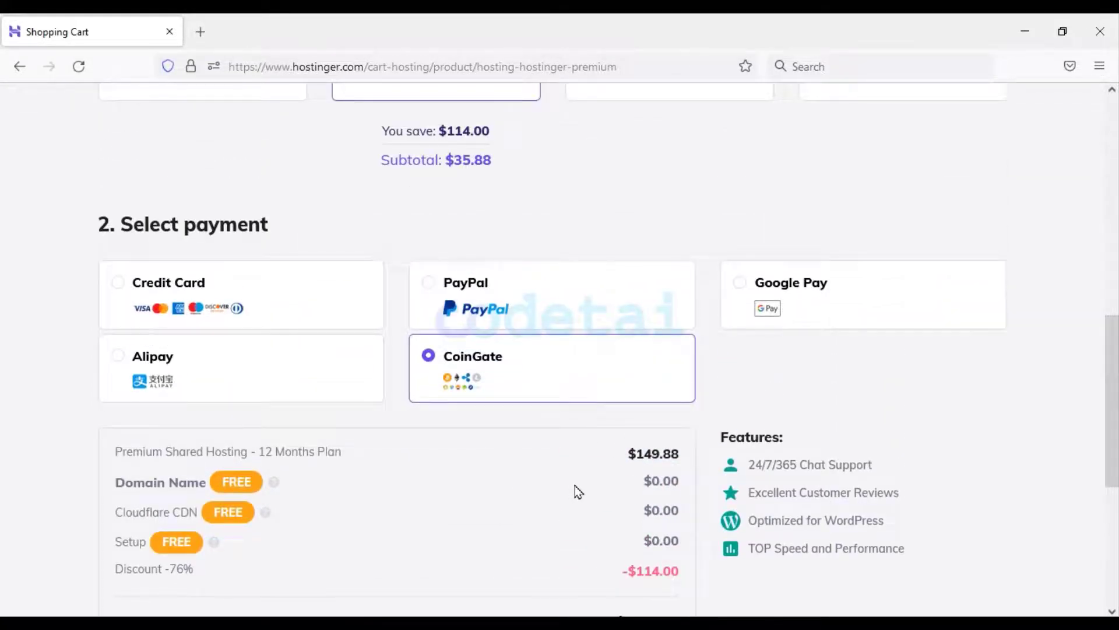
scroll(562, 475, "up", 8)
scroll(458, 331, "down", 8)
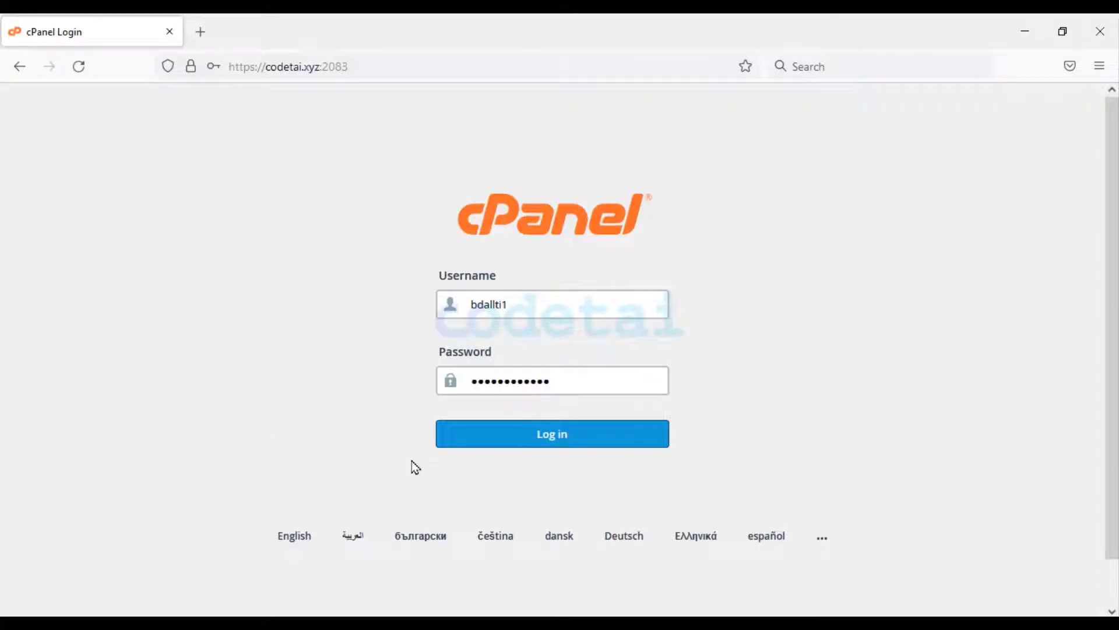
Log in to cPanel with the prefilled credentials, skip saving the login, and open File Manager
left_click(538, 444)
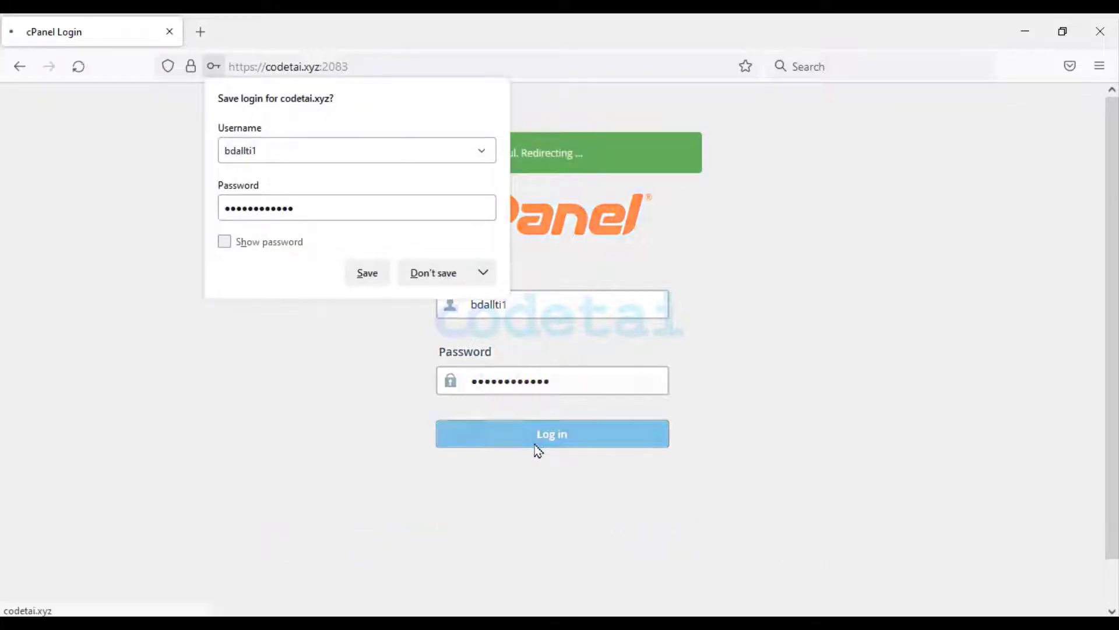
left_click(439, 284)
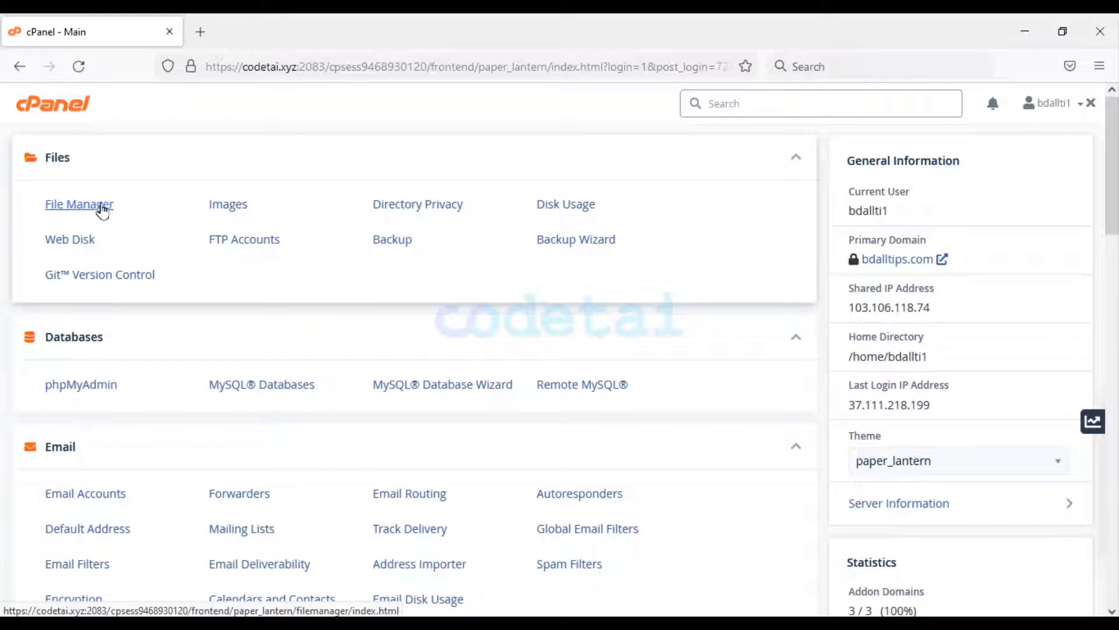
left_click(88, 204)
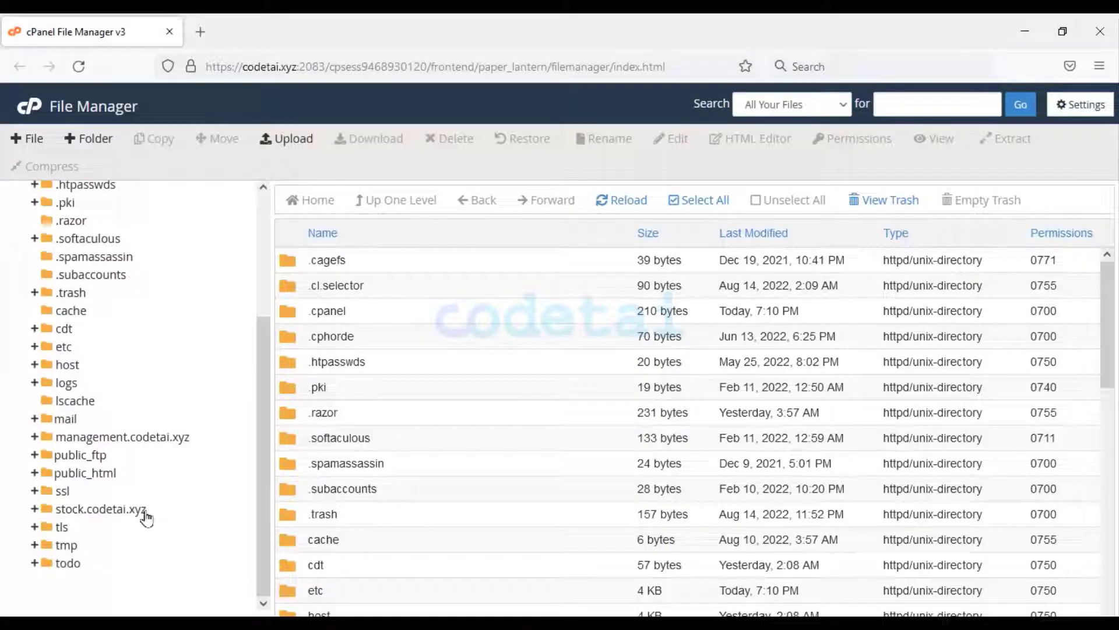
Open the stock.codetai.xyz folder and move all of its contents to trash
left_click(145, 516)
left_click(705, 200)
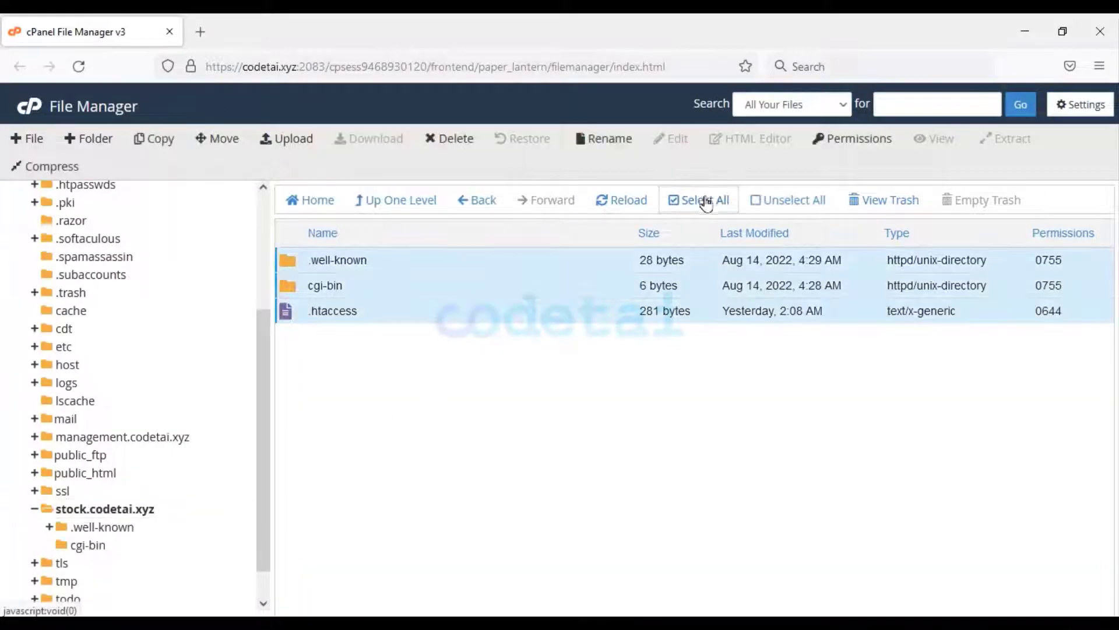
left_click(475, 140)
left_click(692, 415)
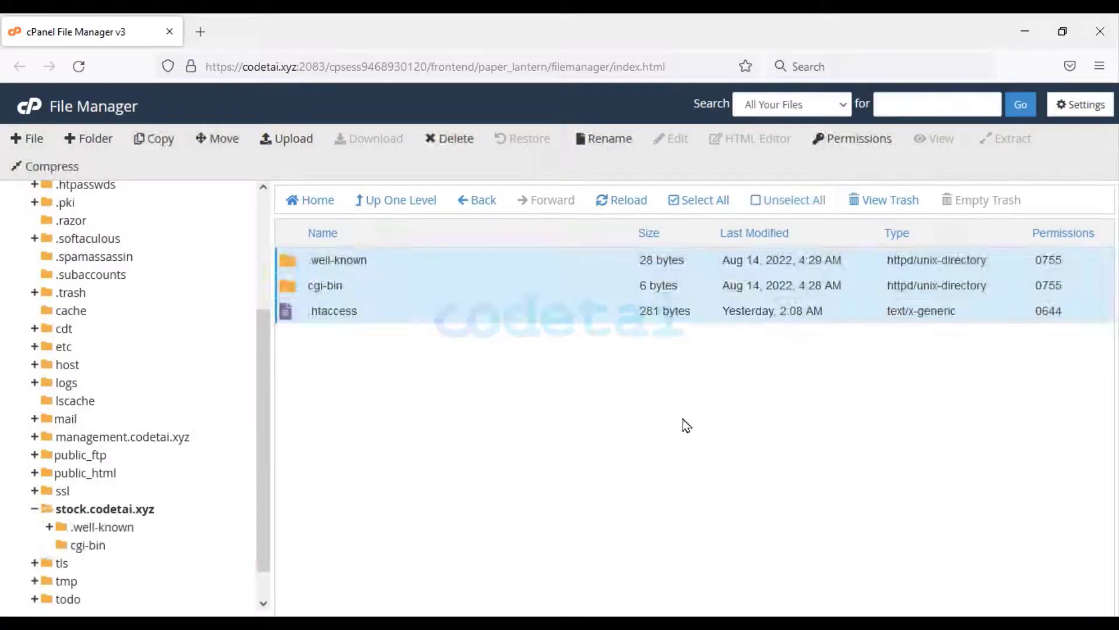
Upload stocky-4_0_1.zip into stock.codetai.xyz and return to the folder listing
left_click(294, 140)
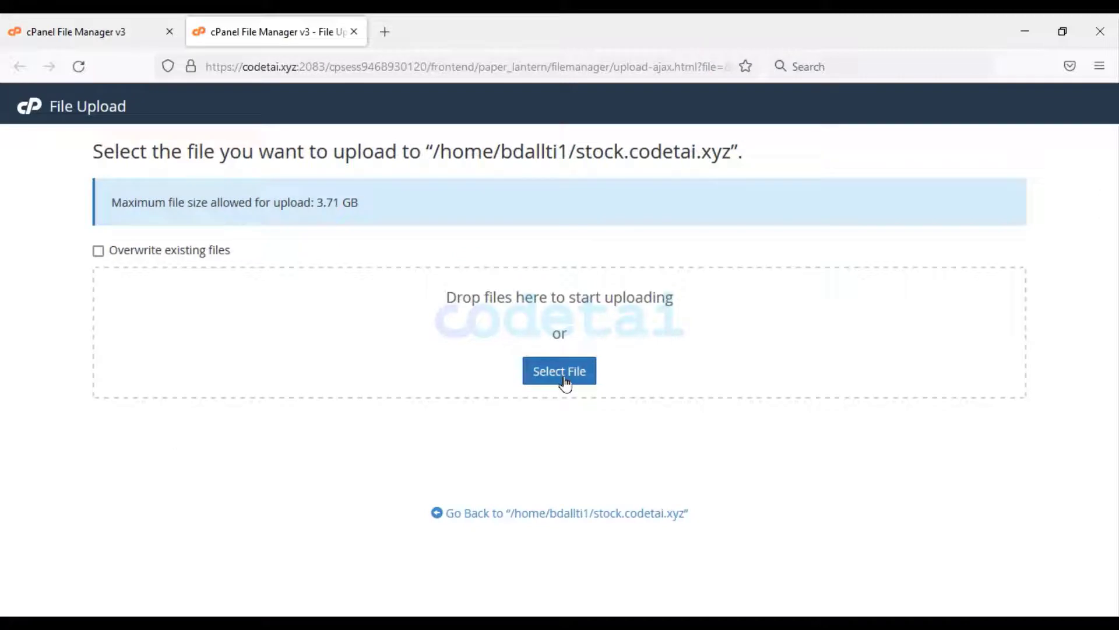
left_click(560, 372)
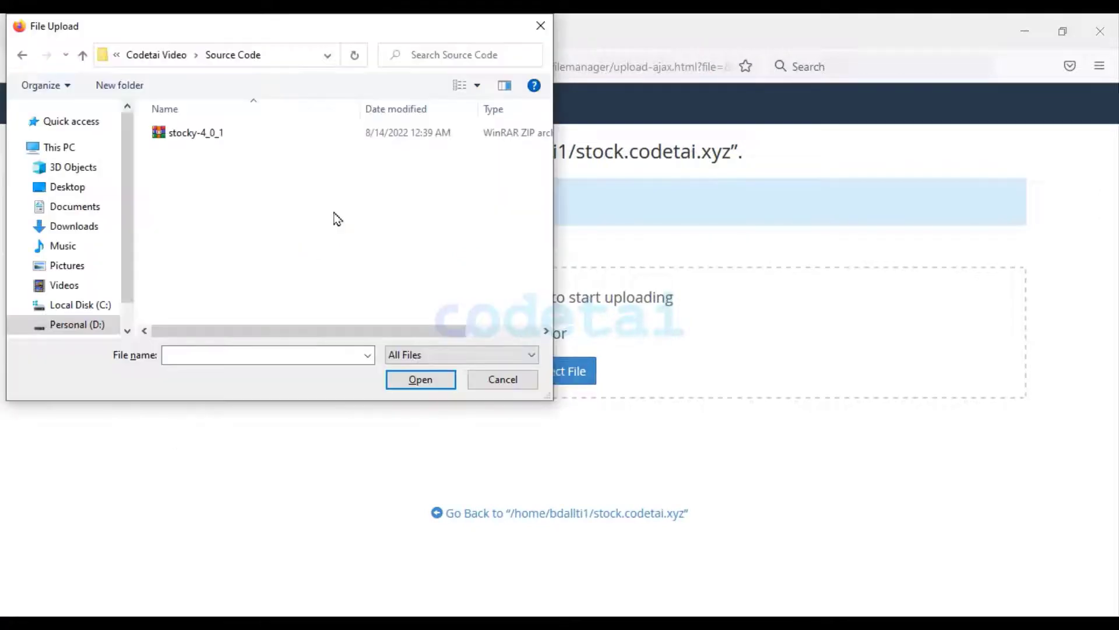
left_click(242, 139)
left_click(413, 380)
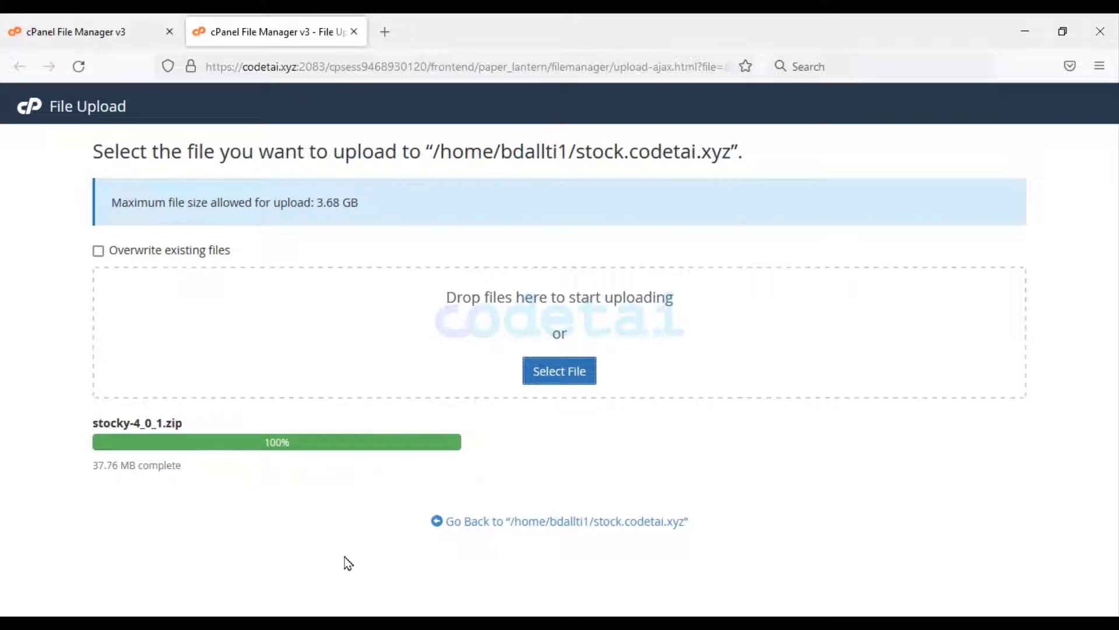
left_click(467, 534)
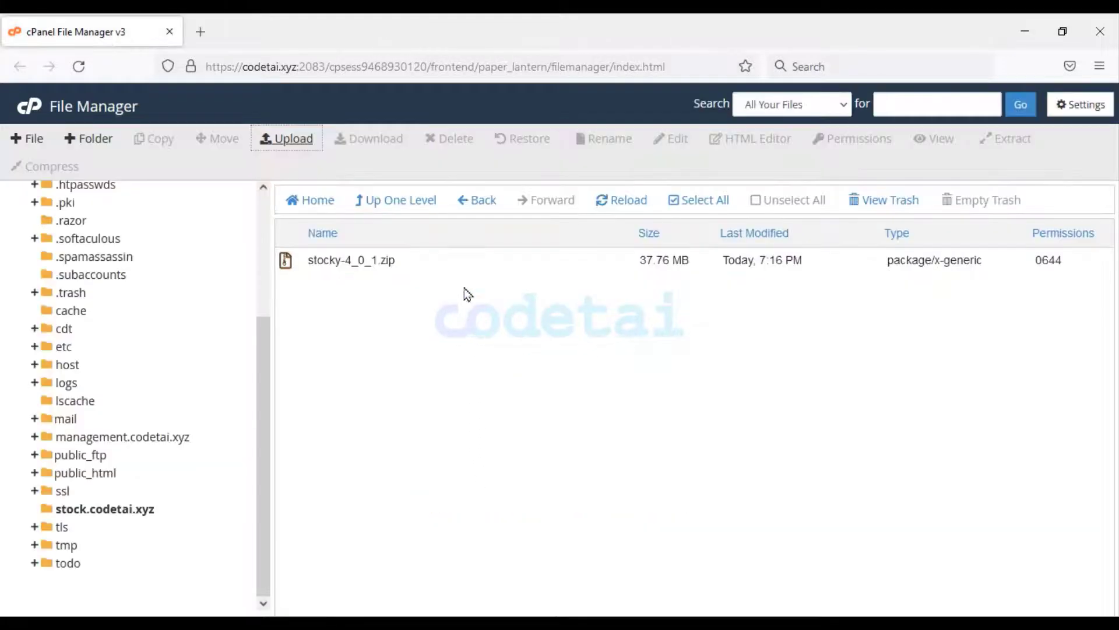
Extract stocky-4_0_1.zip into stock.codetai.xyz, close the results, and reselect the archive
left_click(461, 266)
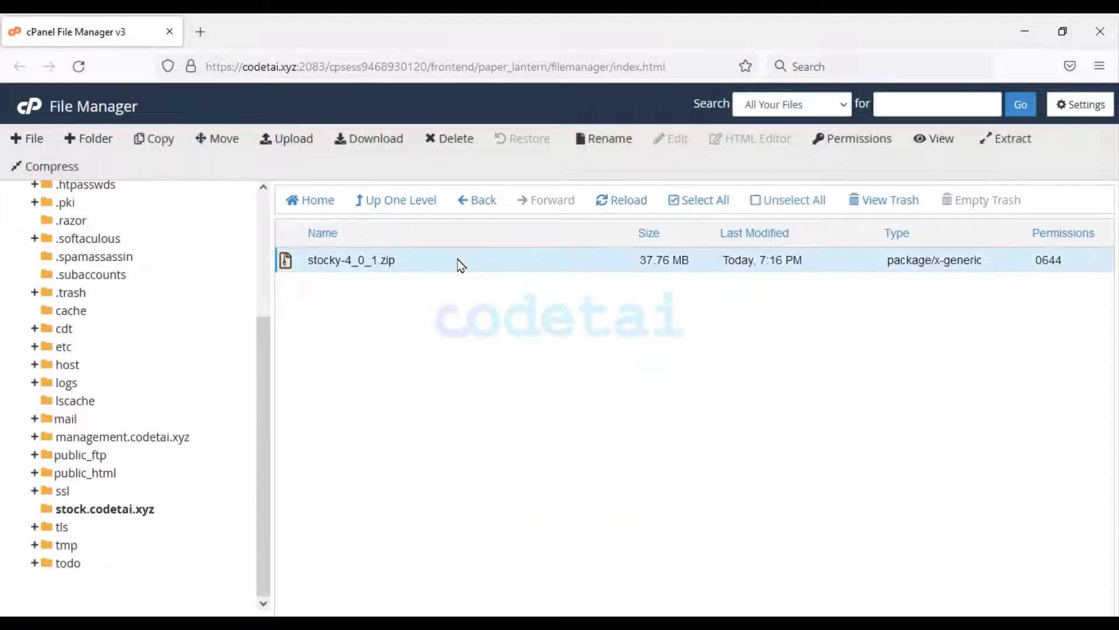
left_click(992, 138)
left_click(688, 437)
left_click(821, 520)
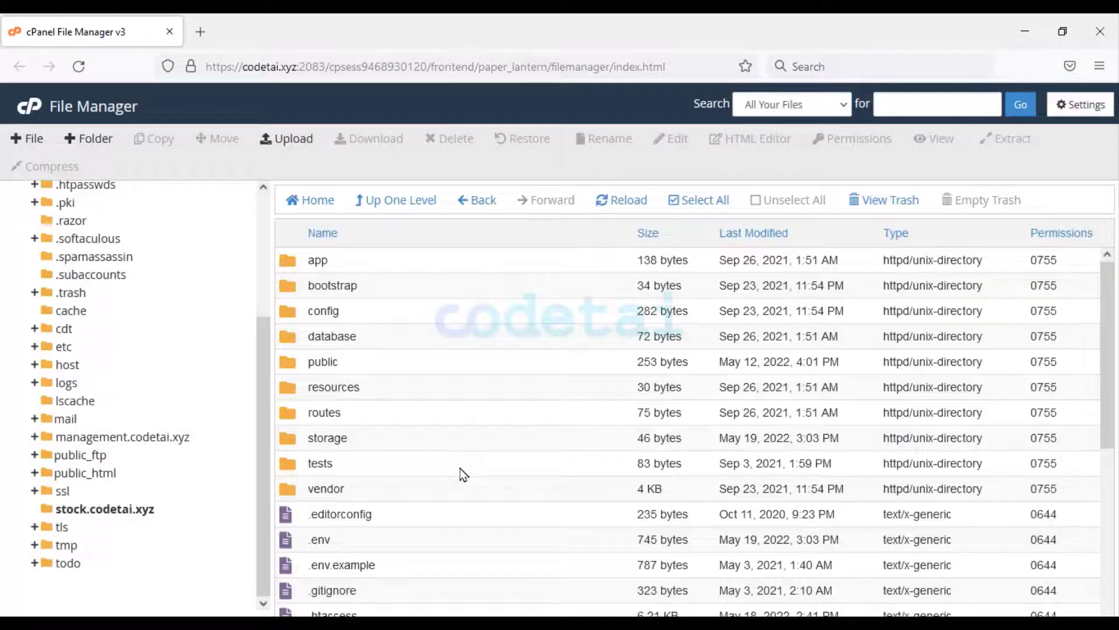
scroll(464, 484, "down", 5)
scroll(469, 513, "down", 1)
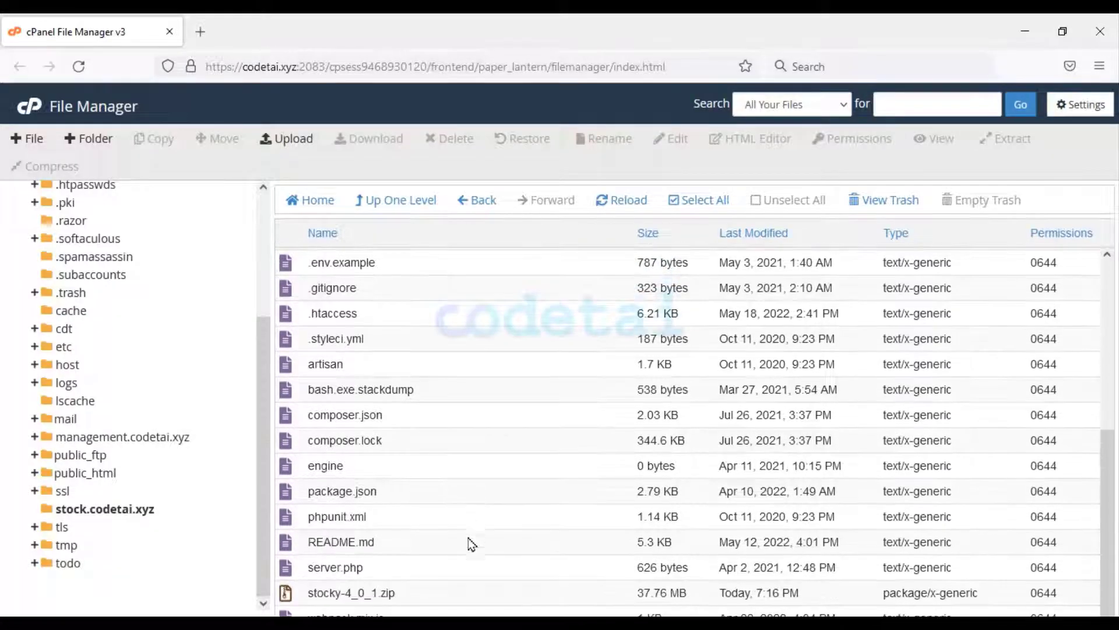
left_click(441, 593)
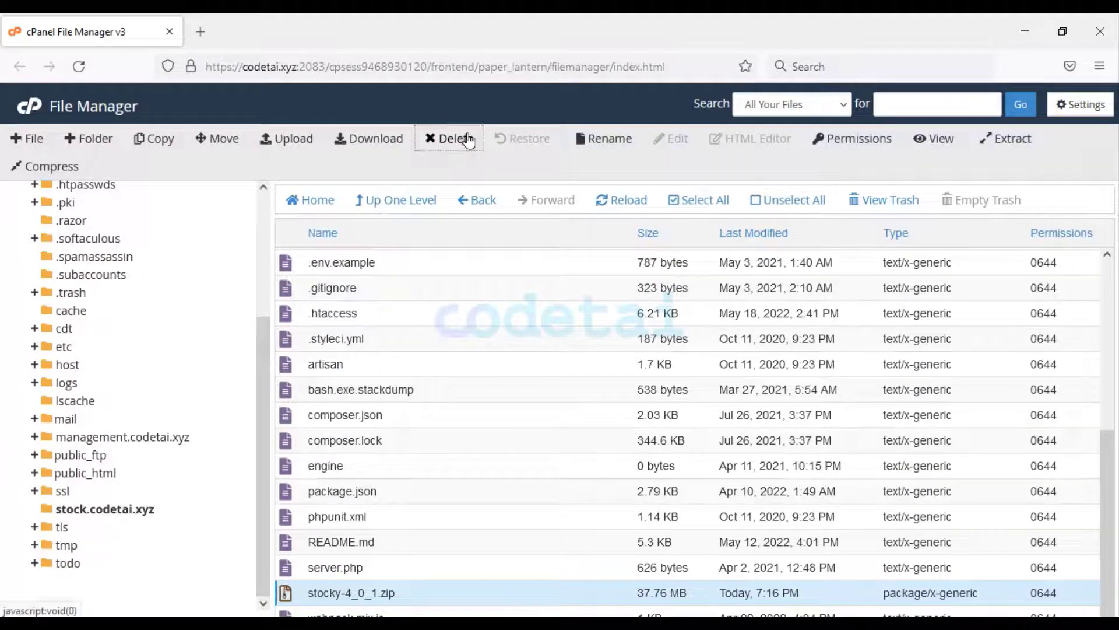
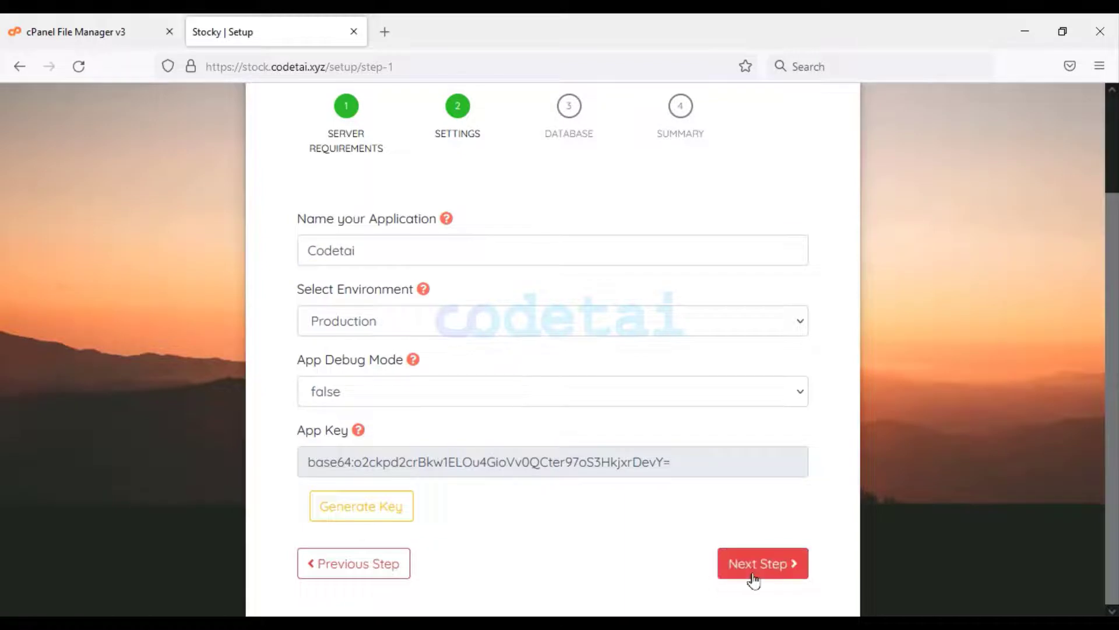
Advance the installer to its database step and bring up the cPanel main dashboard
left_click(753, 579)
scroll(480, 553, "down", 4)
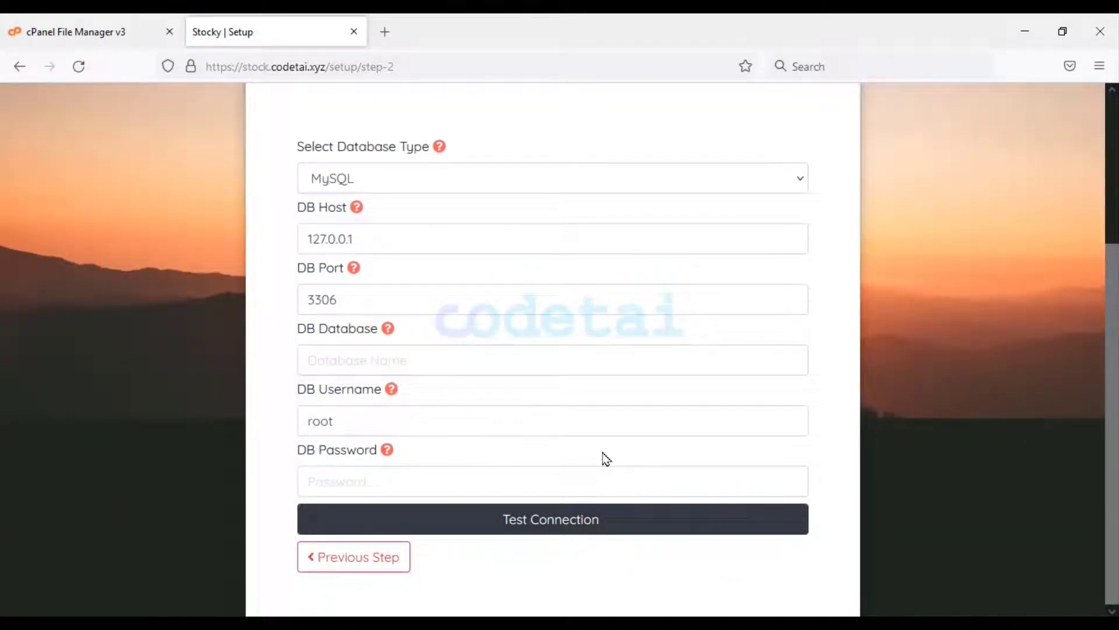
left_click(116, 32)
left_click(30, 108)
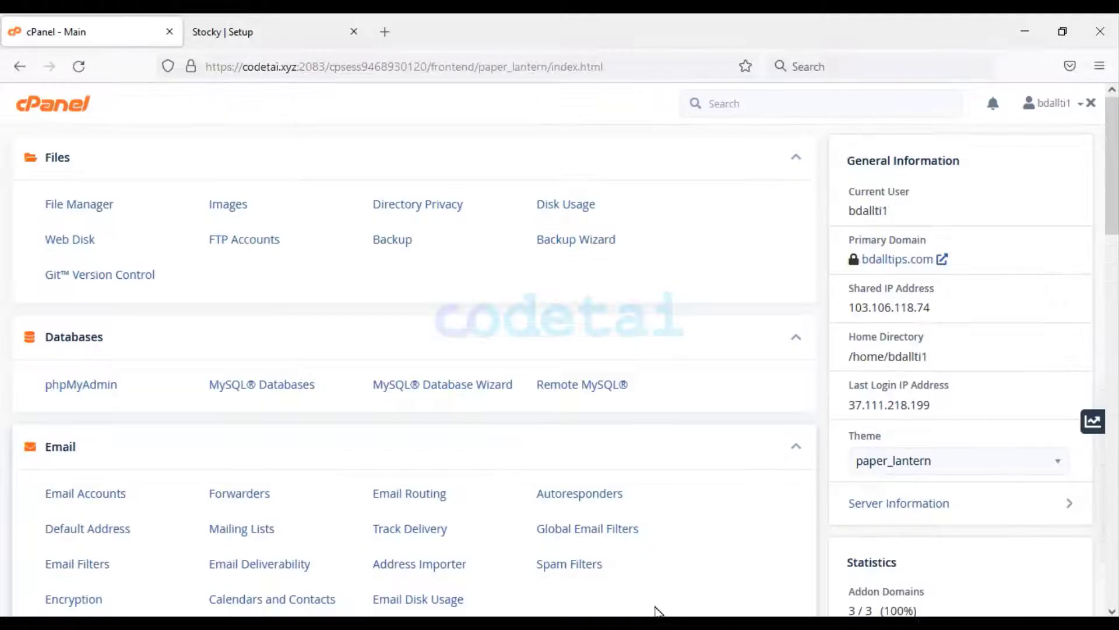
Create the 'stock' database in the cPanel MySQL Database Wizard
left_click(470, 386)
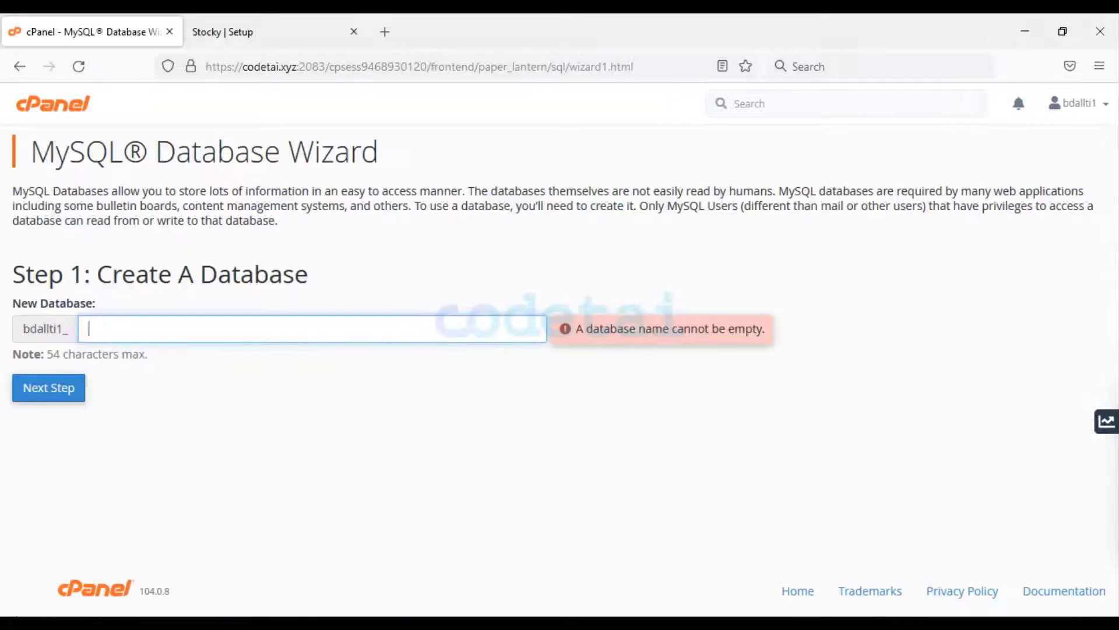
type("stock")
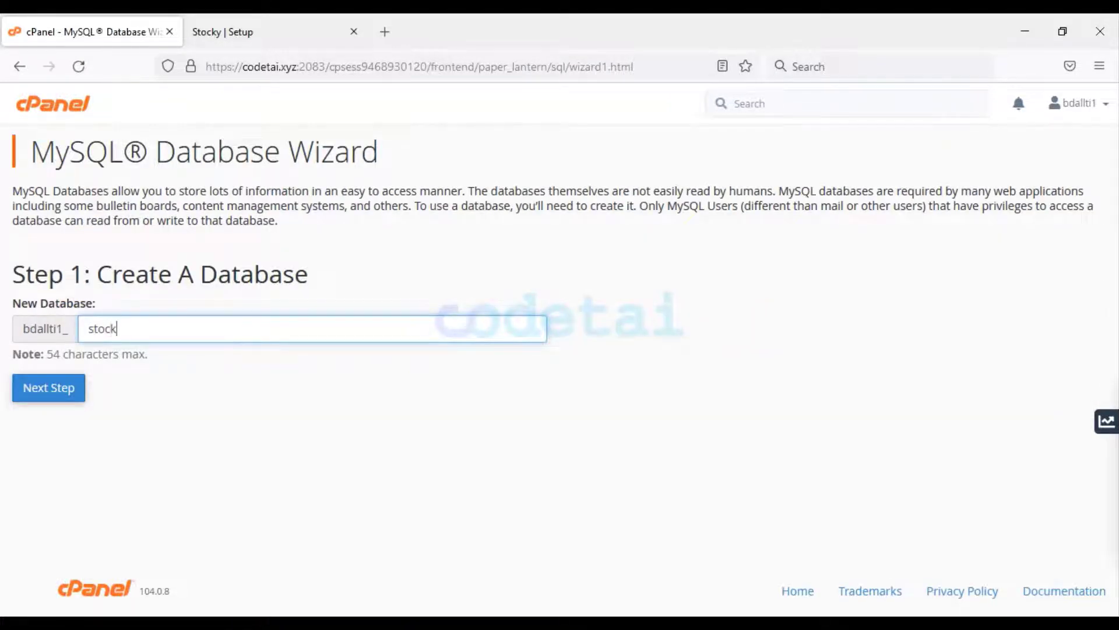
left_click(264, 533)
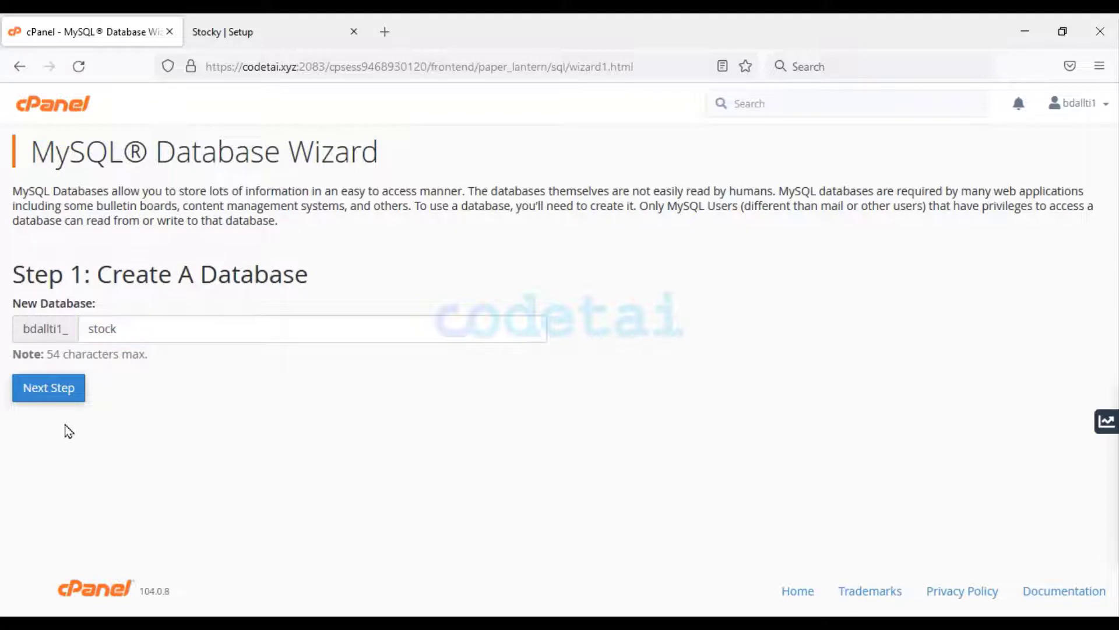
left_click(58, 401)
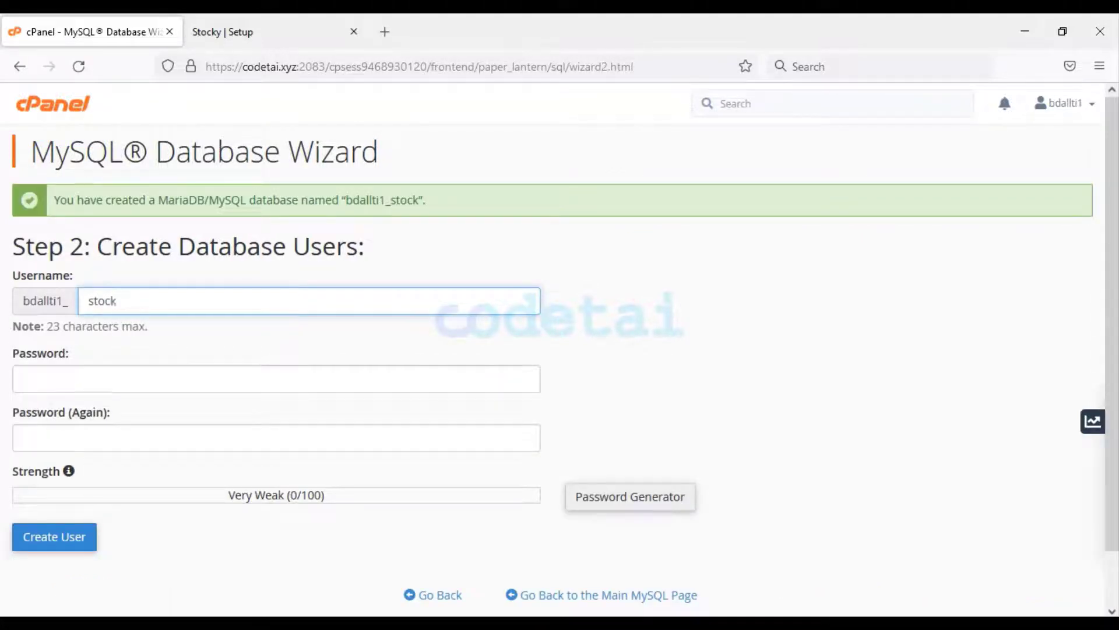
Generate and copy a very strong password for user stockuser, filling both password fields
left_click(605, 508)
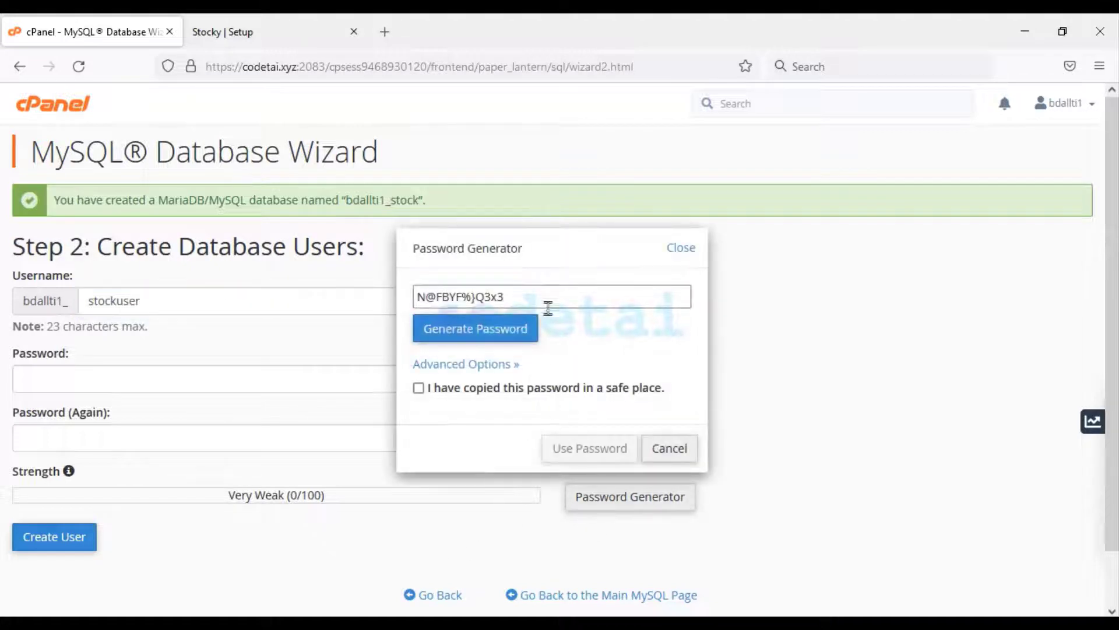
right_click(445, 302)
left_click(484, 395)
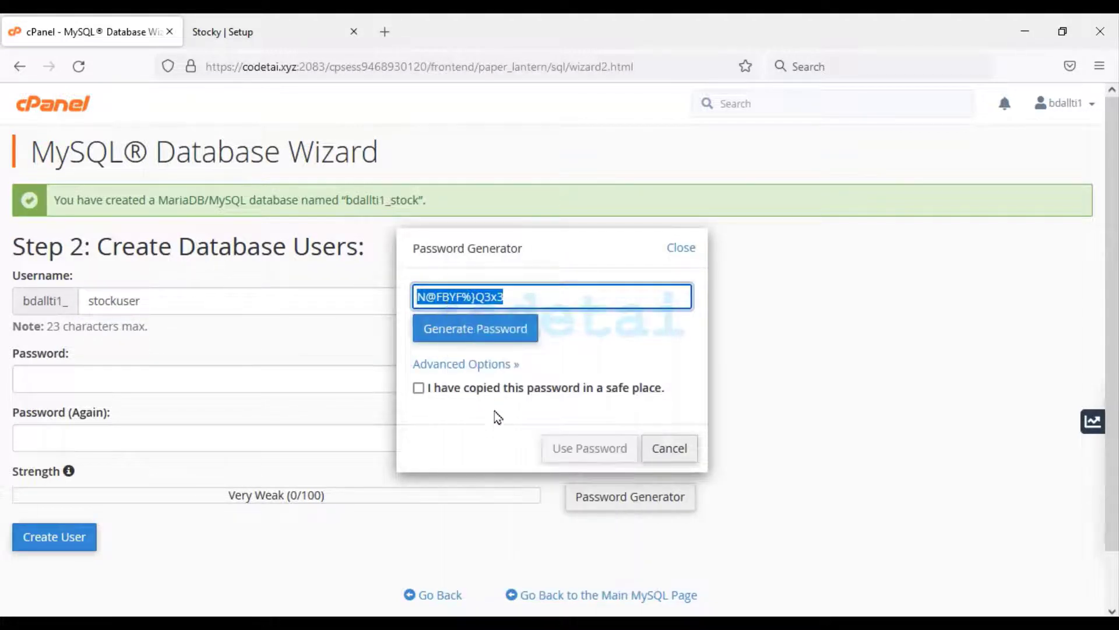
left_click(419, 388)
left_click(581, 458)
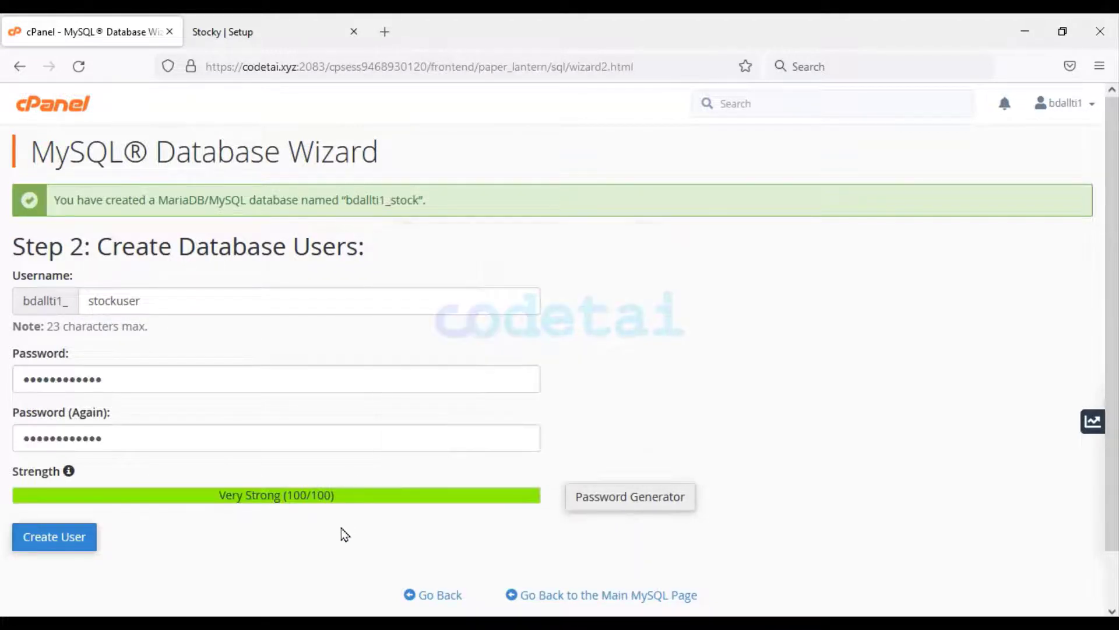
left_click(263, 31)
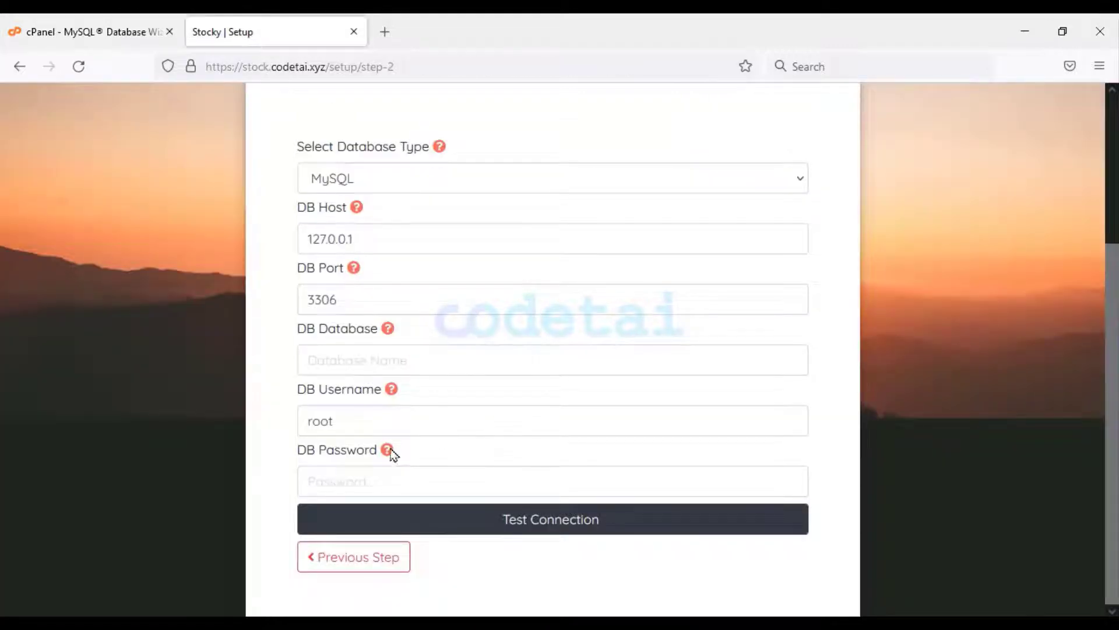
Paste the password into the installer's DB Password, create stockuser, and tick ALL PRIVILEGES
right_click(386, 475)
left_click(427, 296)
left_click(93, 32)
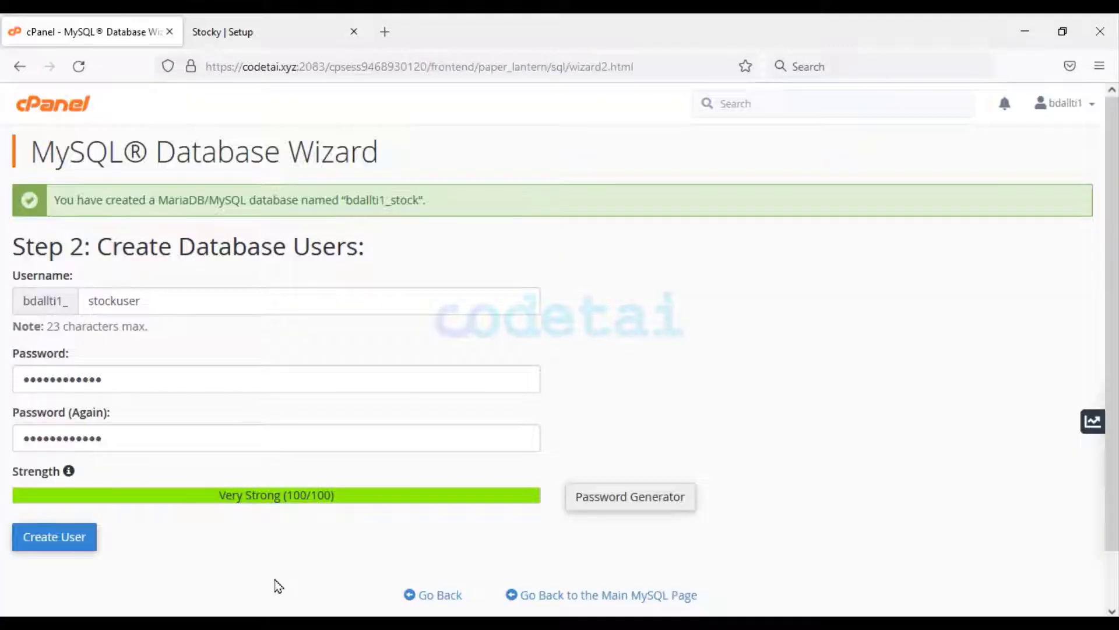
left_click(75, 549)
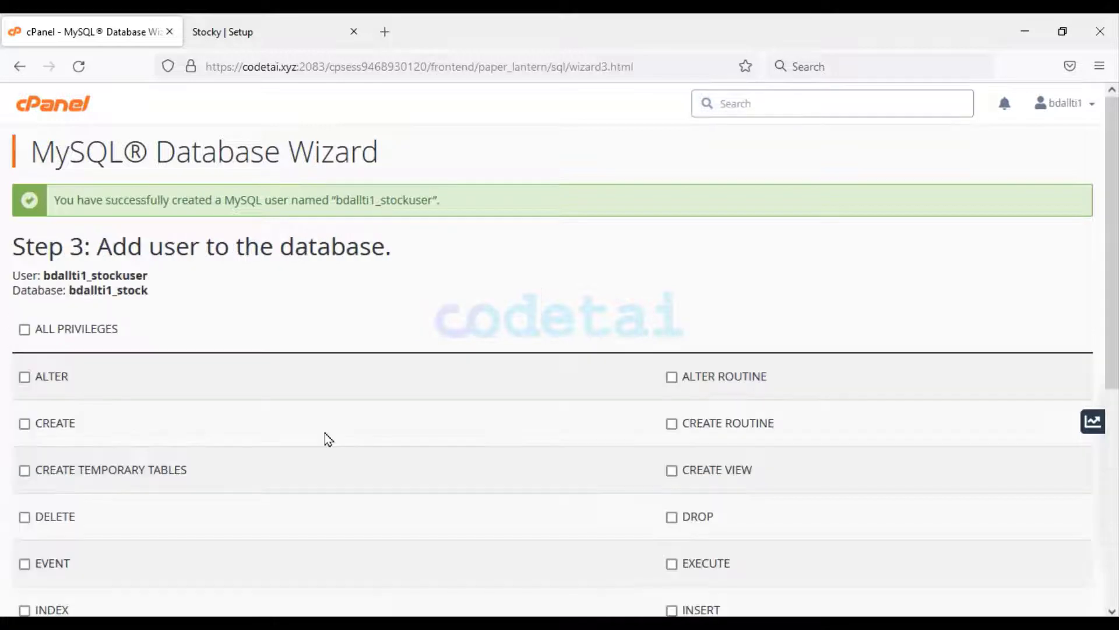
left_click(24, 329)
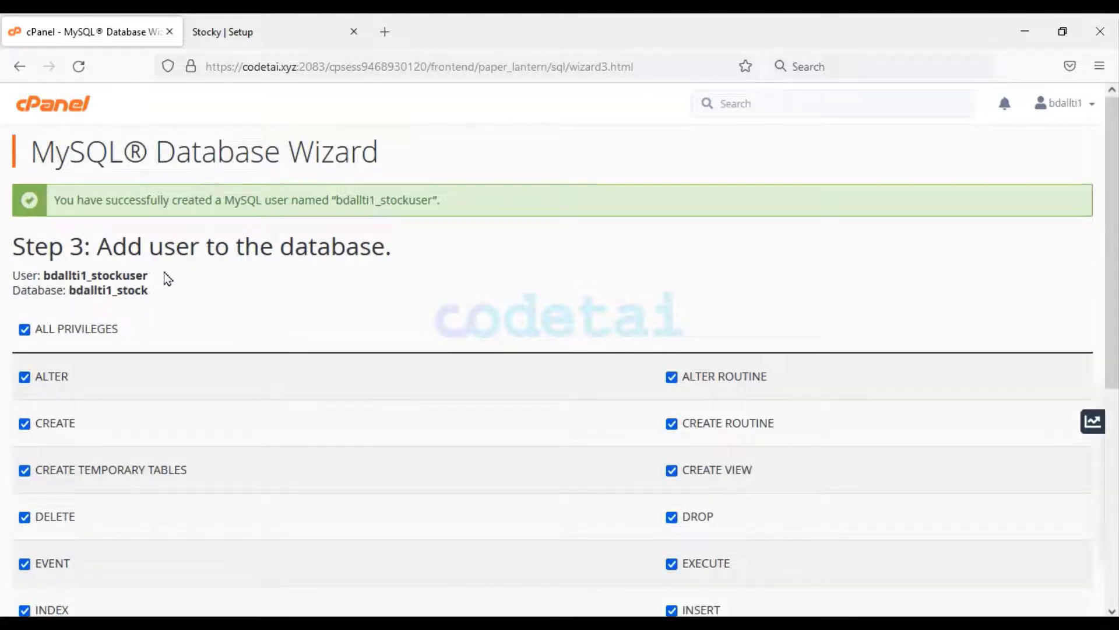
Replace 'root' in the installer's DB Username with the full '_stockuser' name
left_click_drag(165, 277, 44, 276)
left_click(262, 31)
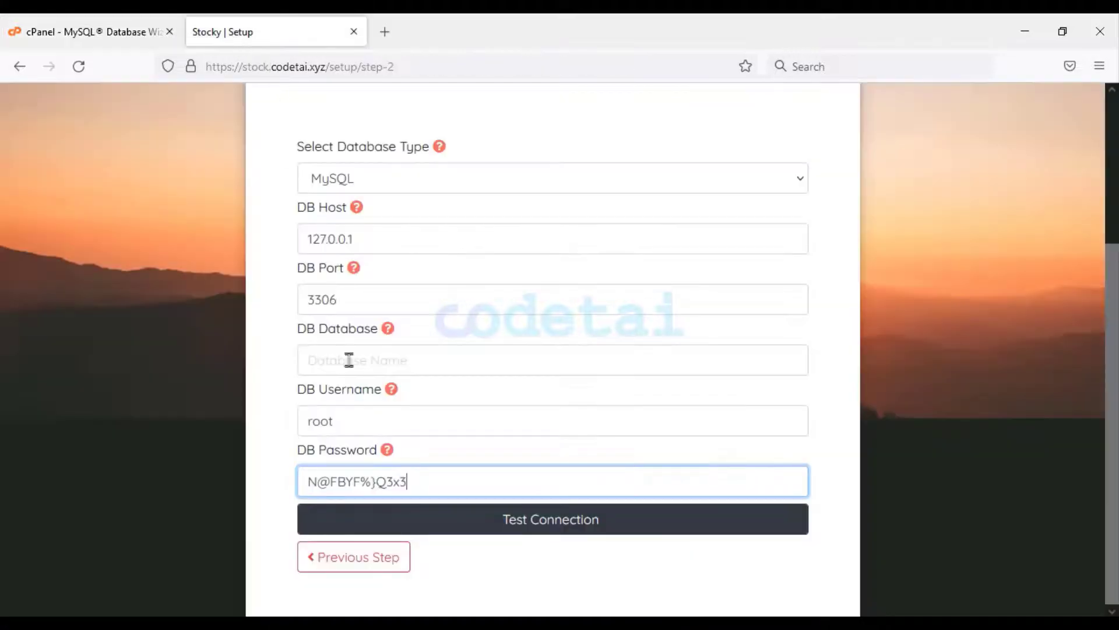
left_click_drag(368, 421, 280, 424)
key("BackSpace")
key("ctrl+v")
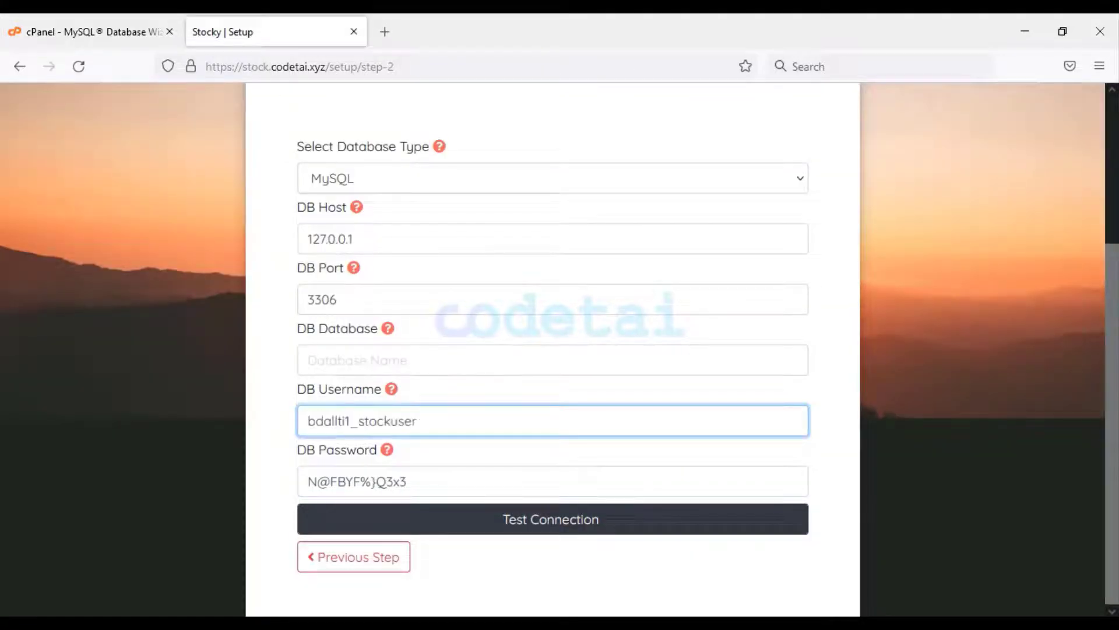
Copy the full '_stock' database name into DB Database and save the user's privileges
left_click(146, 32)
left_click_drag(153, 290, 79, 293)
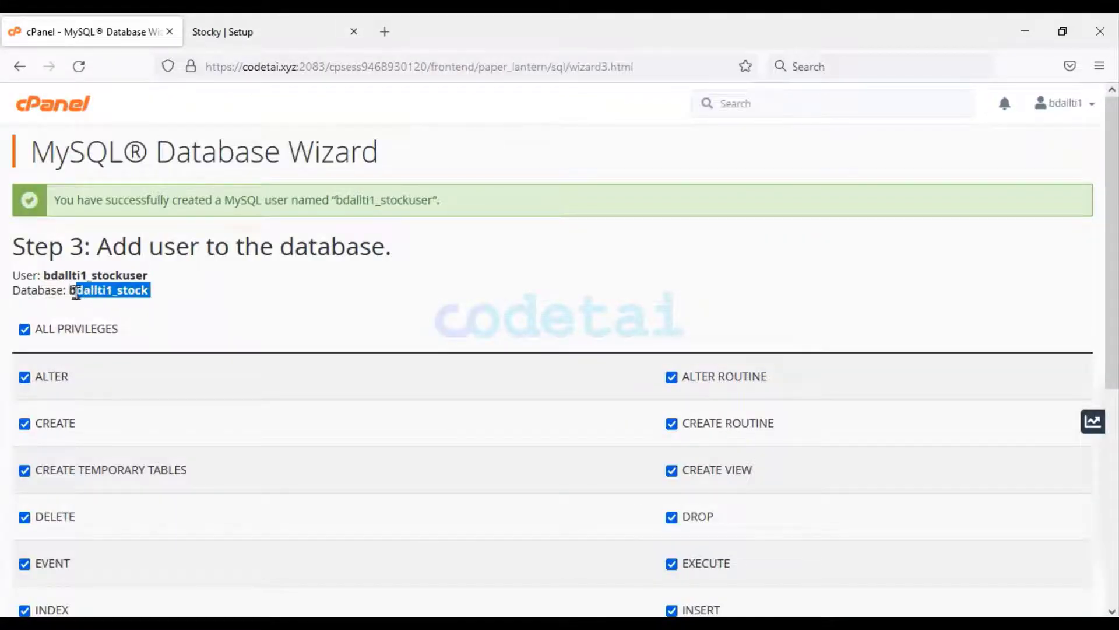
key("ctrl+c")
left_click(262, 32)
left_click(390, 366)
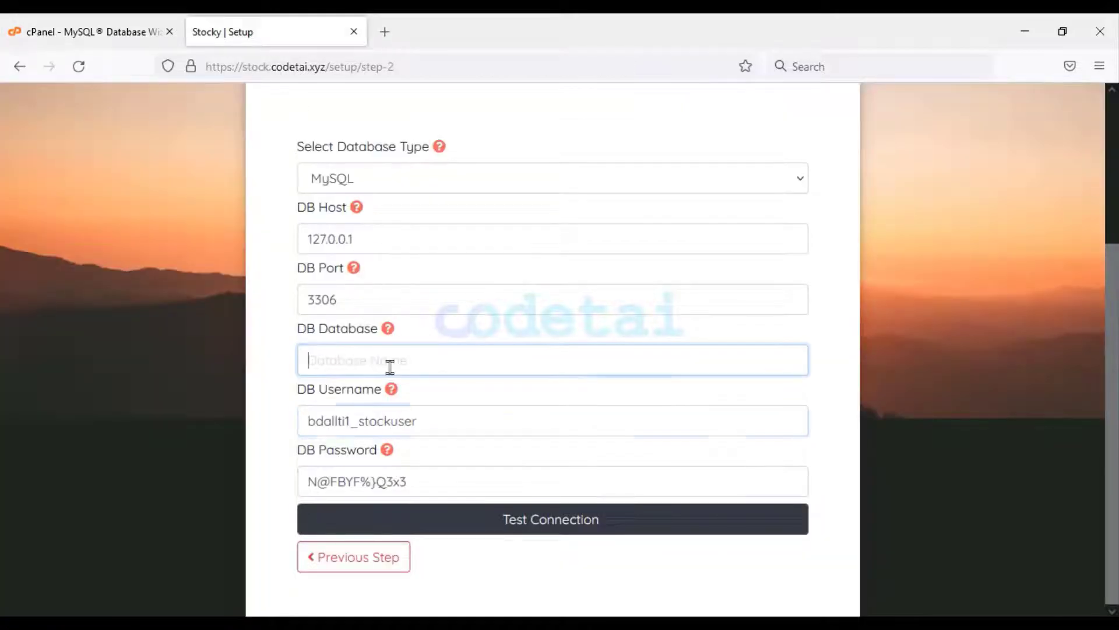
key("ctrl+shift+Tab")
scroll(257, 437, "down", 5)
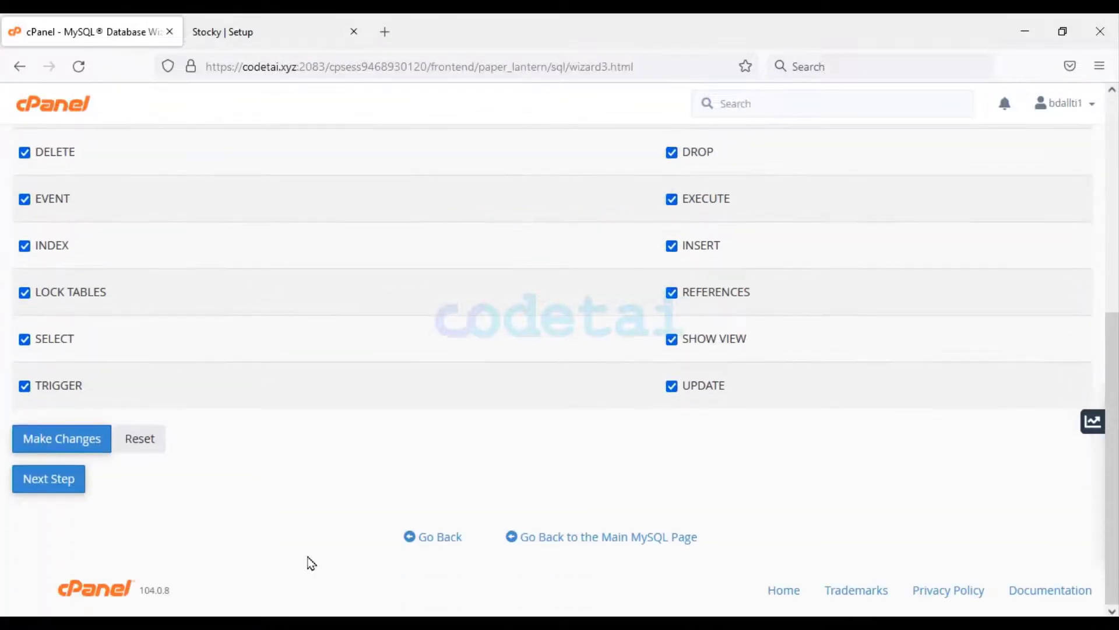
left_click(64, 438)
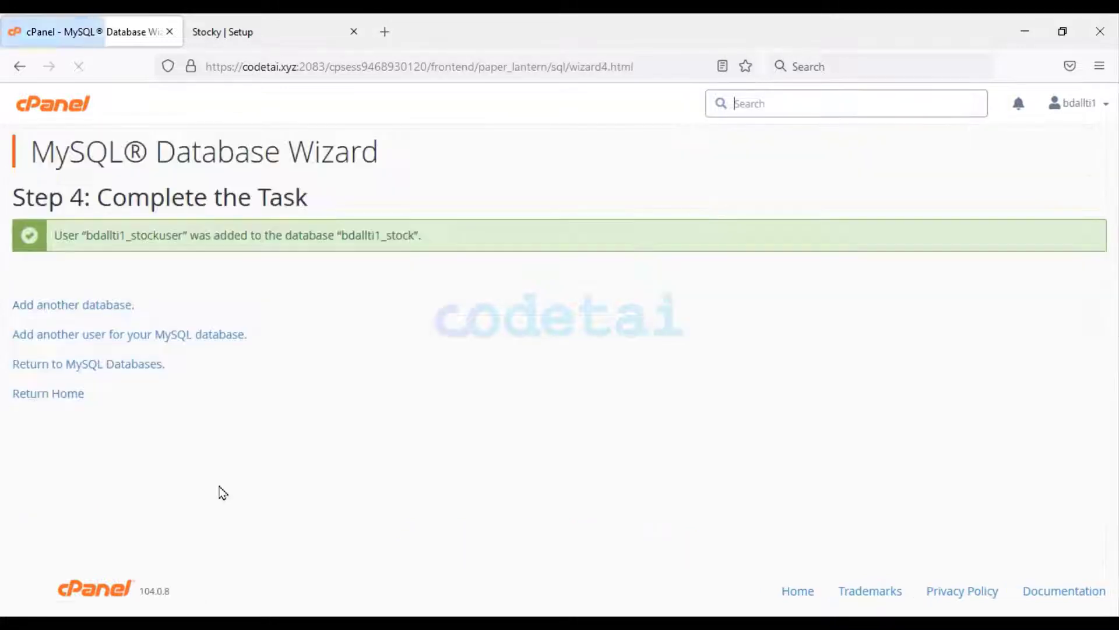
left_click(243, 32)
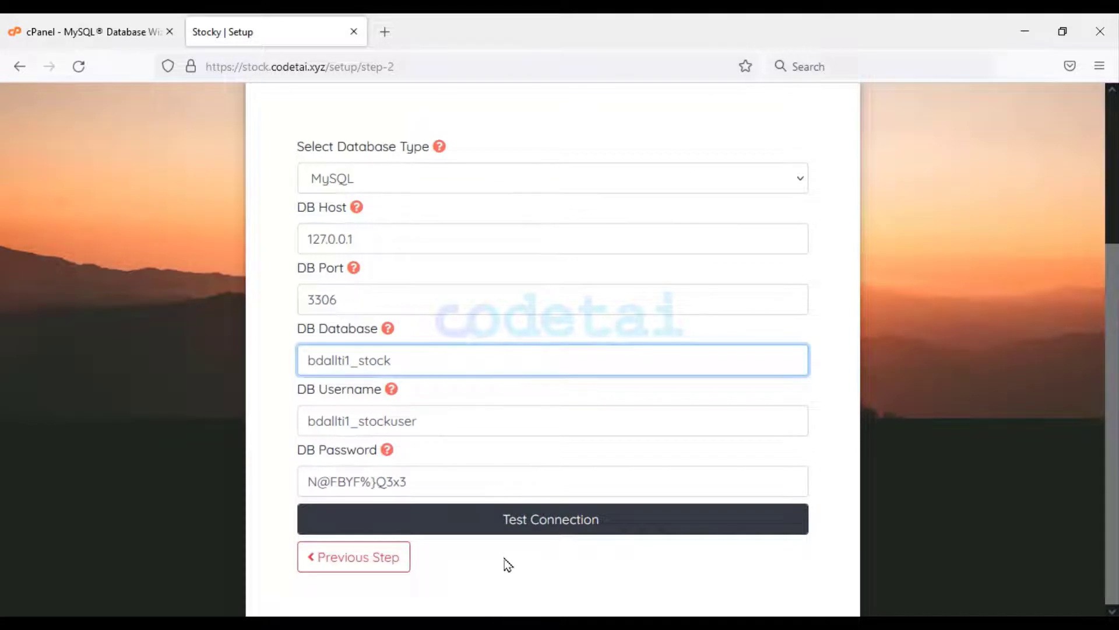
Test the database connection, confirm the settings to finish setup, and open the sign-in page
left_click(525, 527)
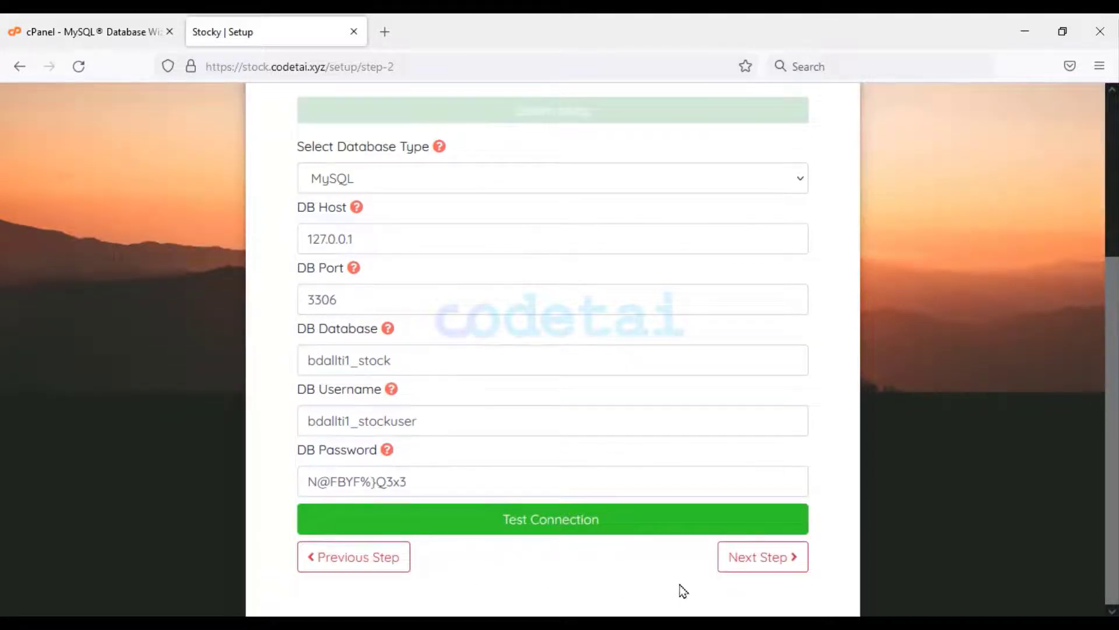
left_click(761, 559)
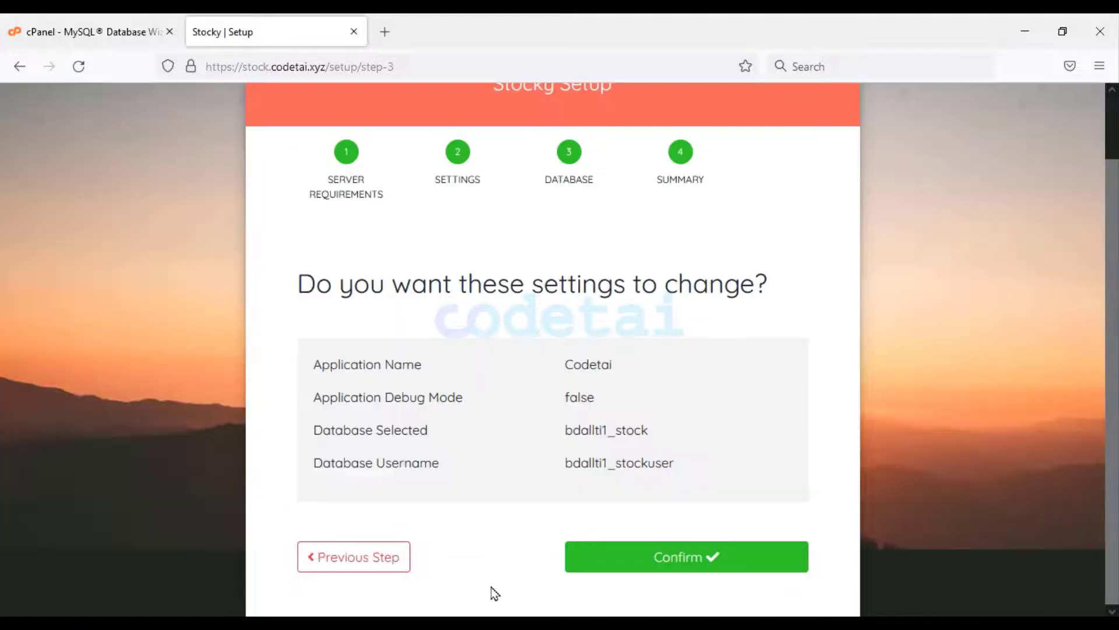
left_click(709, 558)
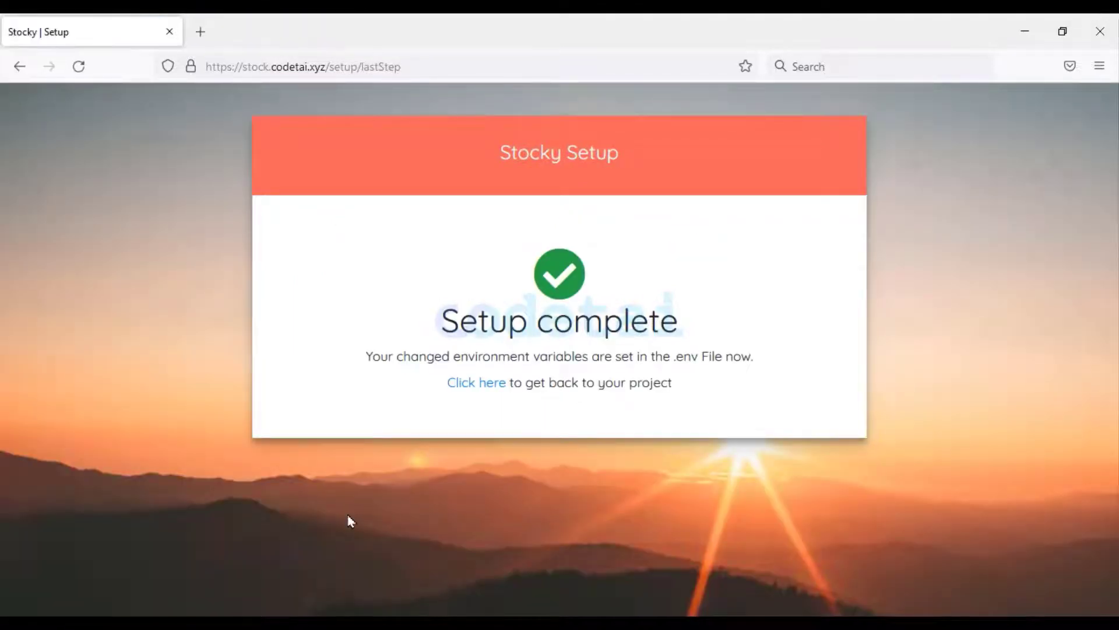
left_click(469, 394)
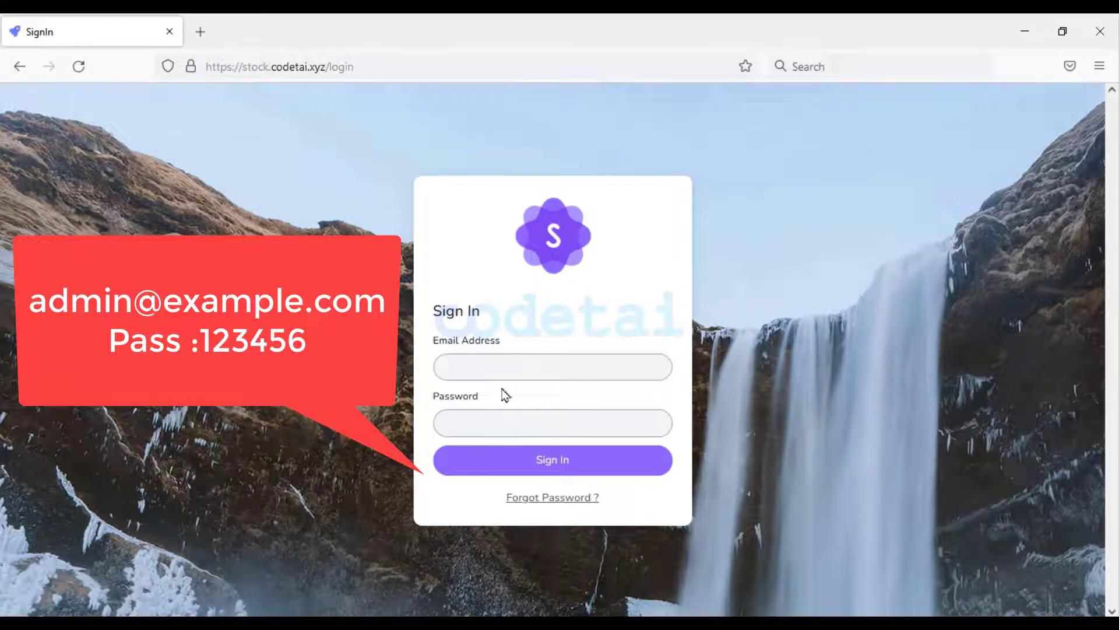
Sign in with the demo admin e-mail and password to reach the Dashboard
left_click(509, 368)
type("admin@example")
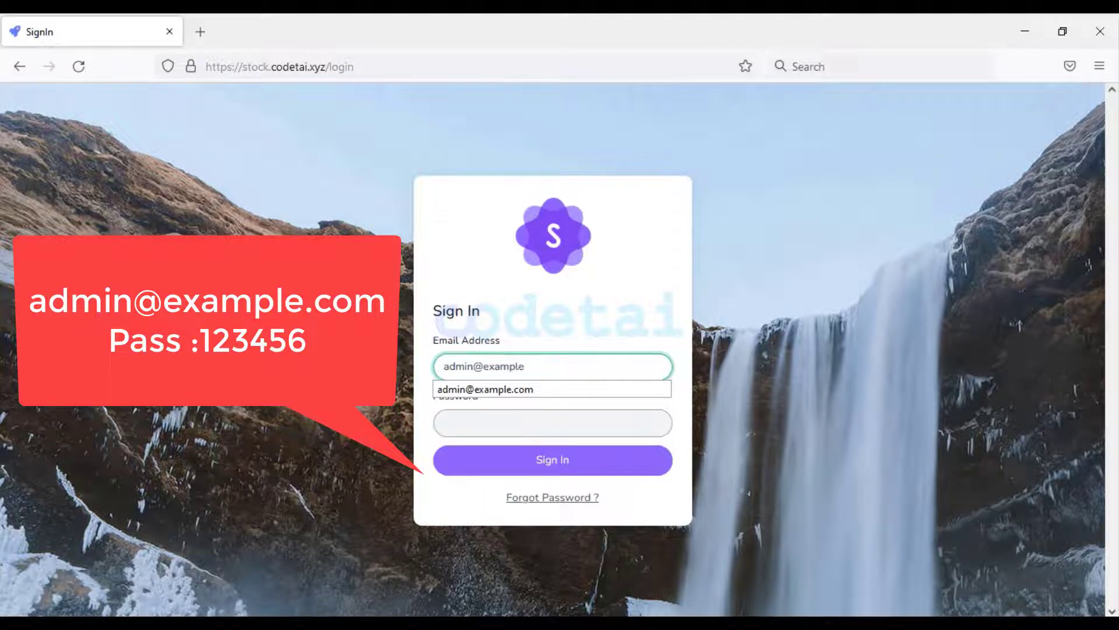
type(".com")
left_click(492, 435)
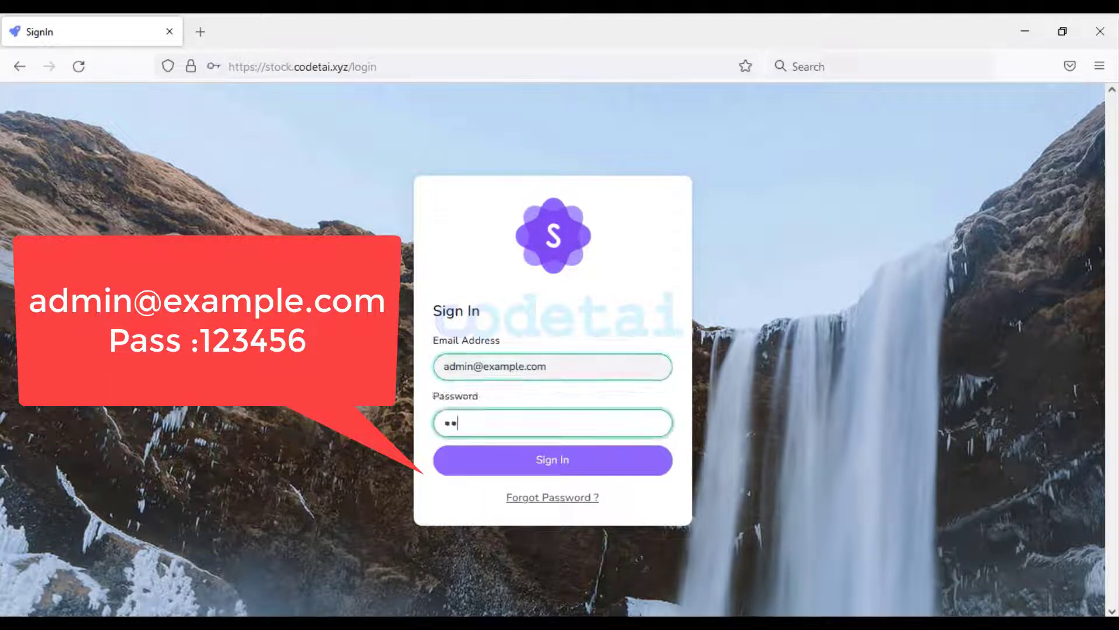
left_click(537, 472)
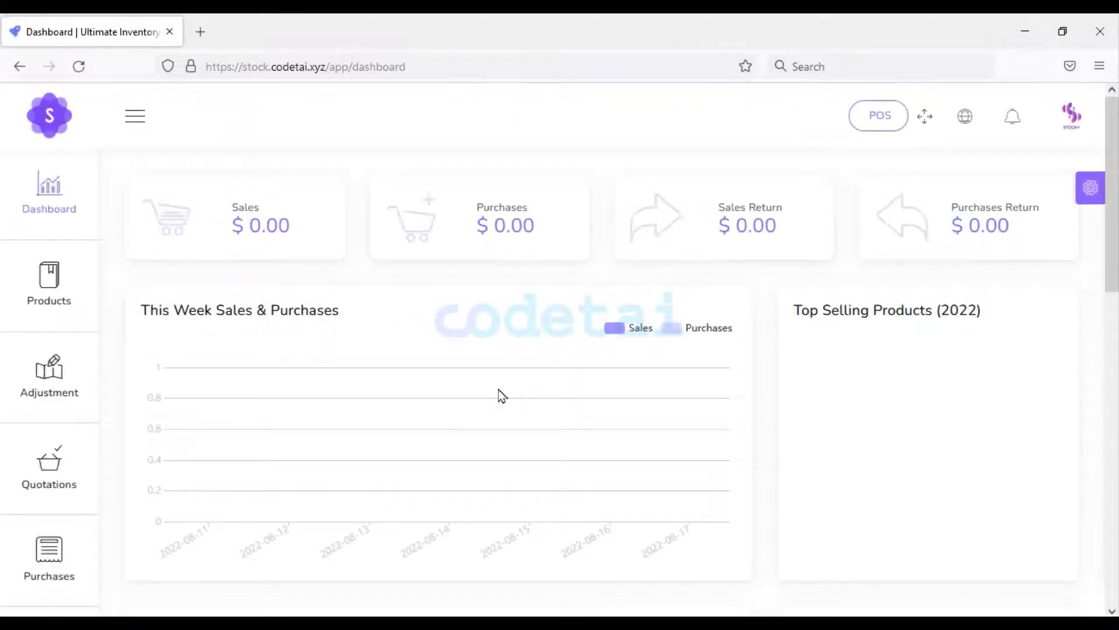
Open the System Settings page from the Settings menu
scroll(501, 409, "down", 10)
scroll(543, 529, "up", 10)
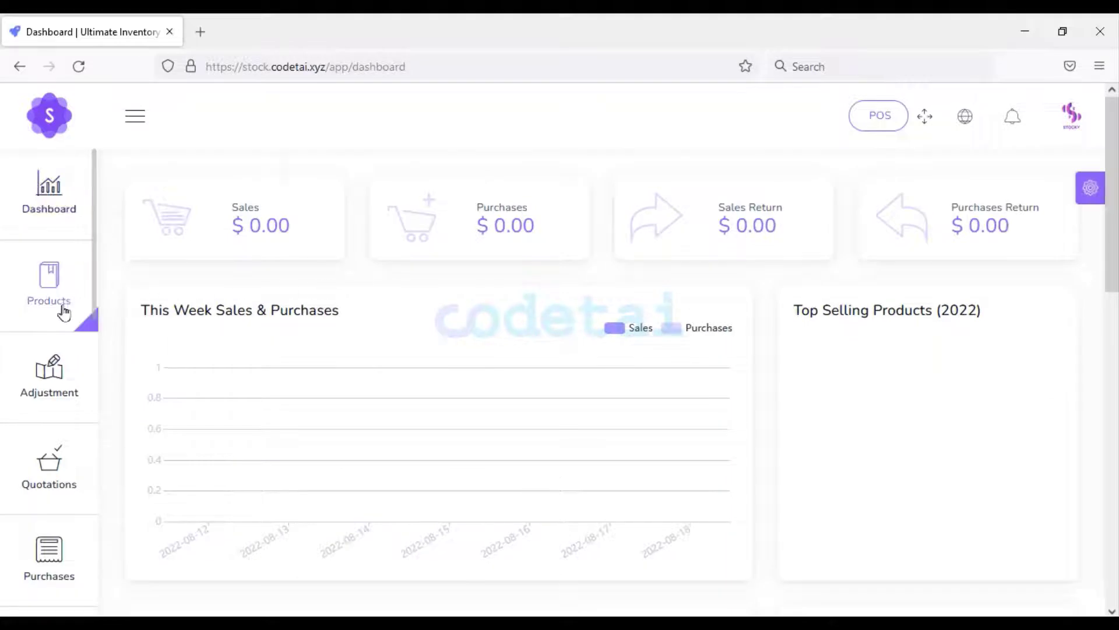
scroll(59, 408, "down", 8)
mouse_move(38, 528)
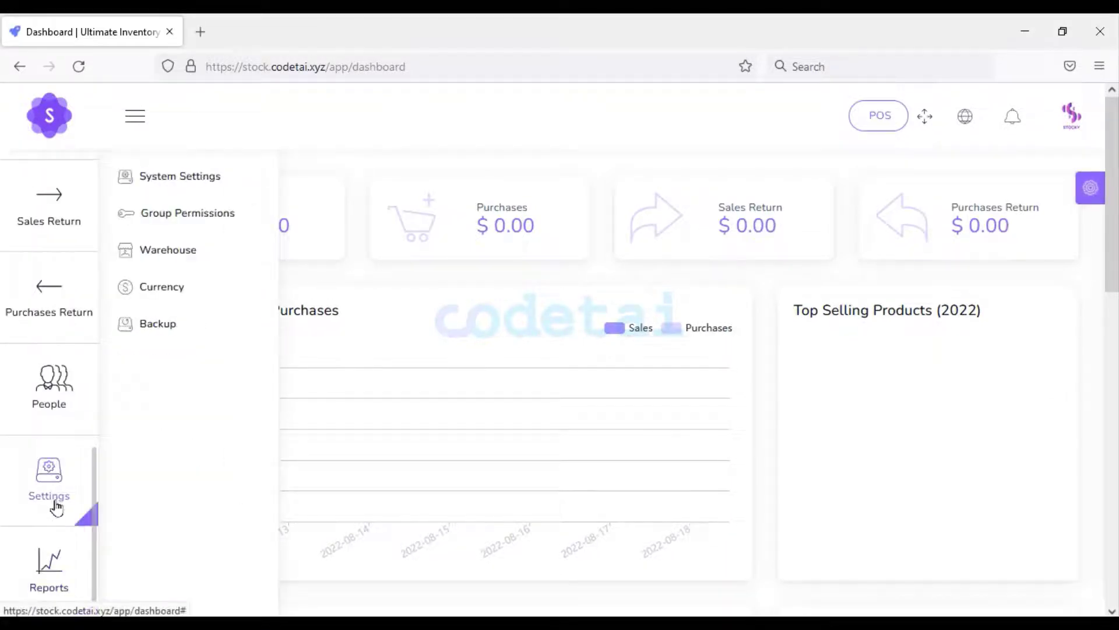
left_click(210, 190)
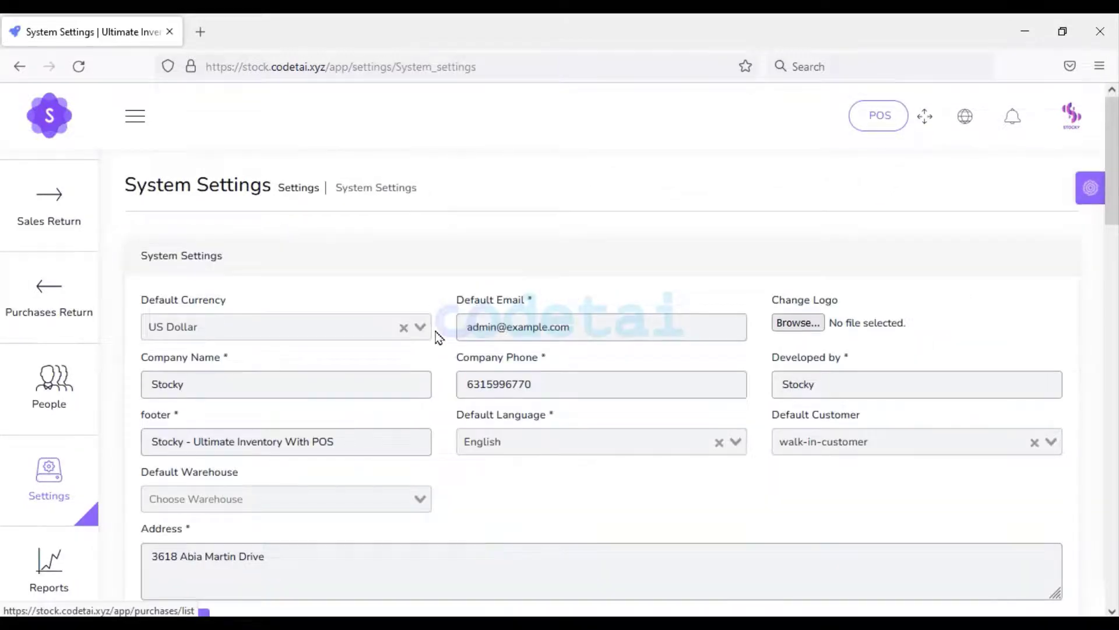
Check the Default Currency choices, only US Dollar, then go to the Currency page
scroll(532, 430, "down", 15)
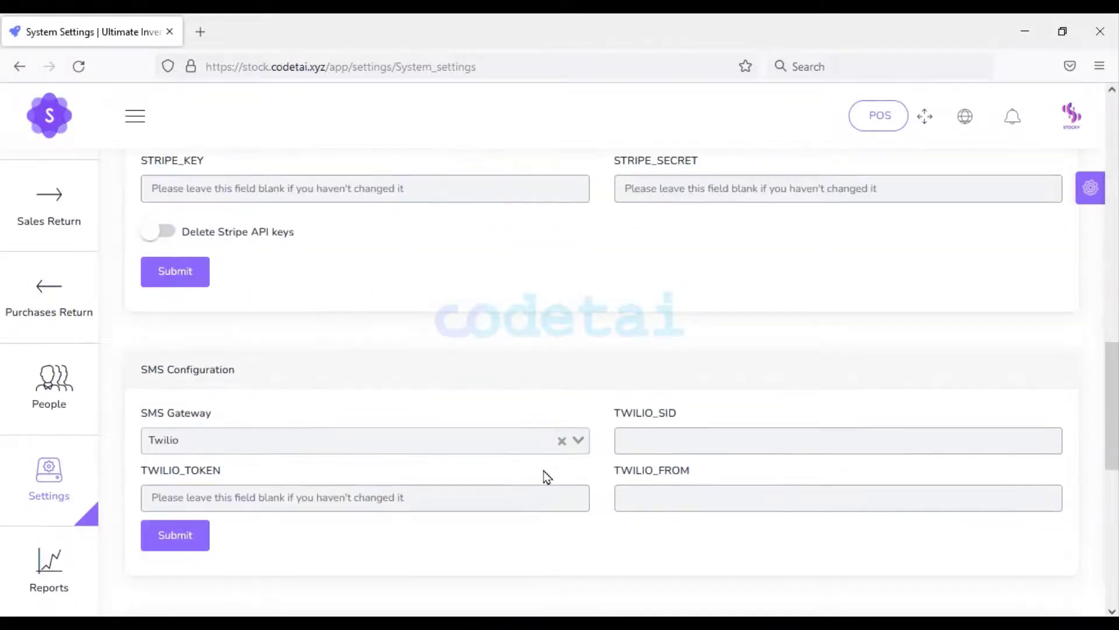
scroll(547, 477, "down", 9)
scroll(548, 537, "up", 20)
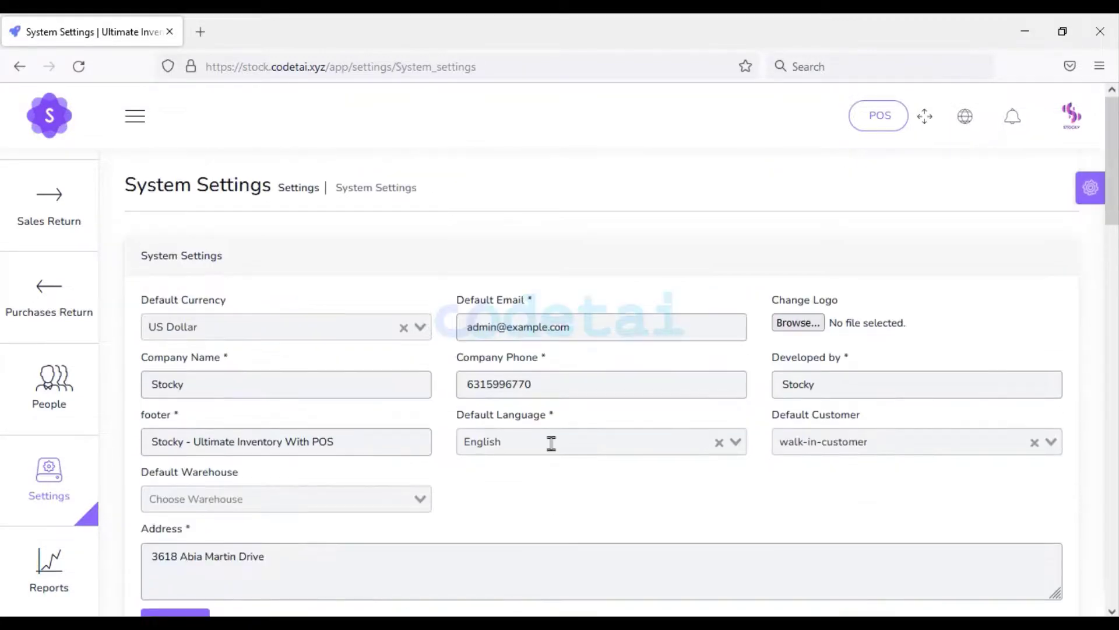
left_click(299, 324)
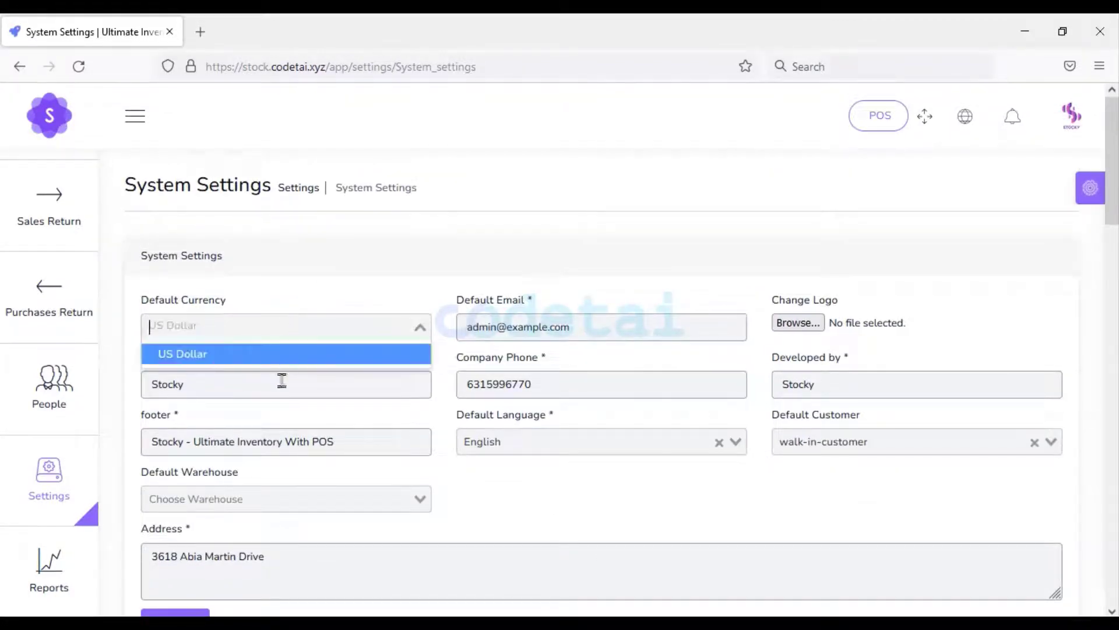
mouse_move(81, 478)
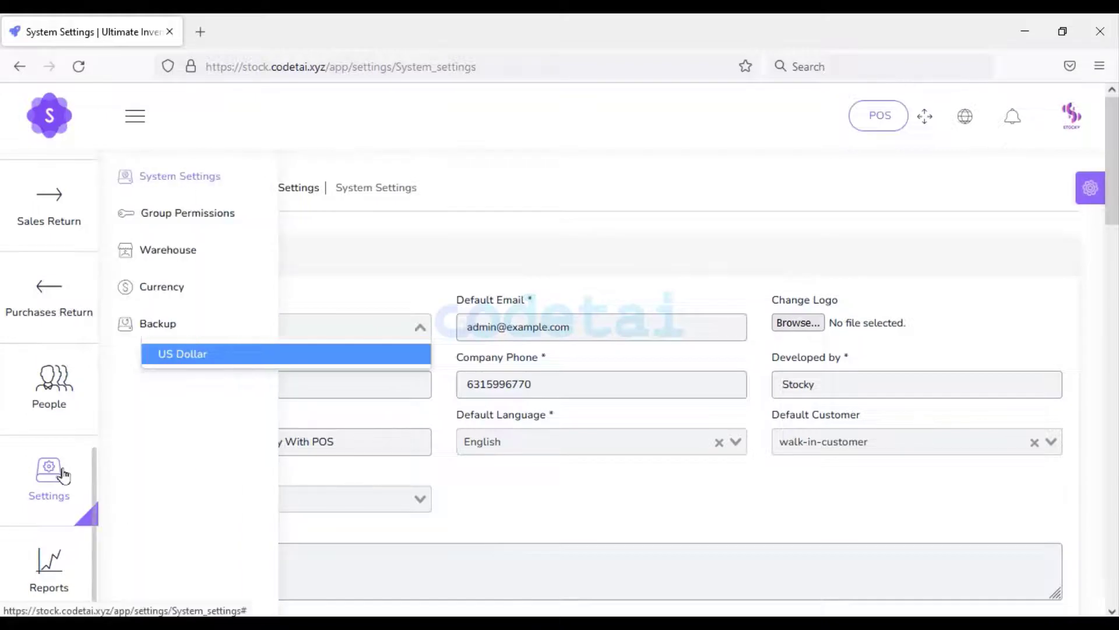
left_click(175, 285)
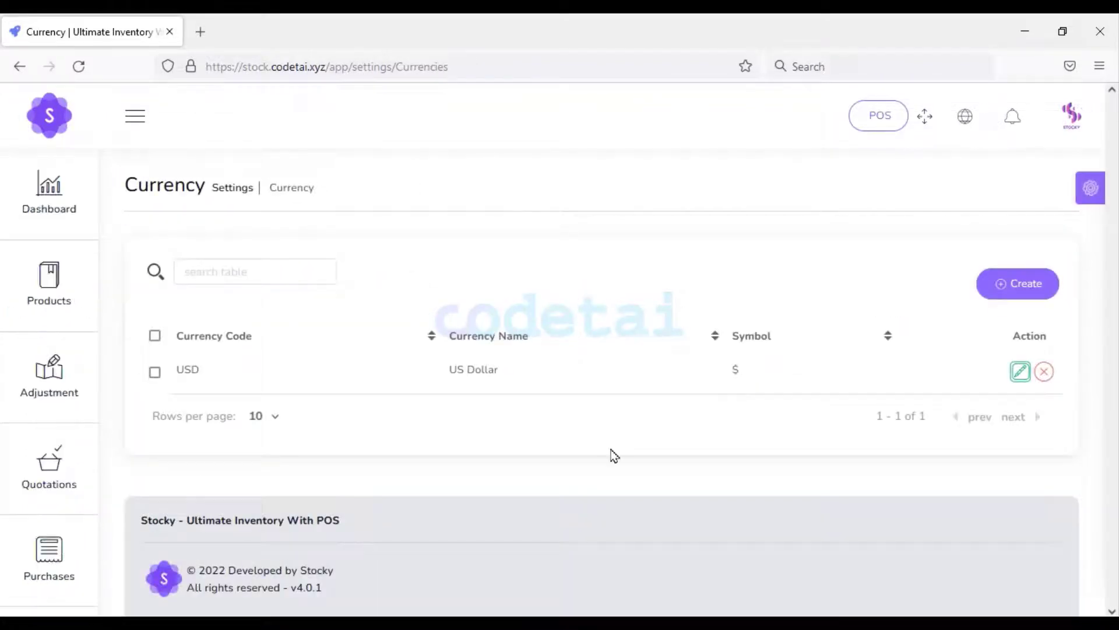
Create a currency with code INR, name Rupee and symbol ₹
left_click(1003, 287)
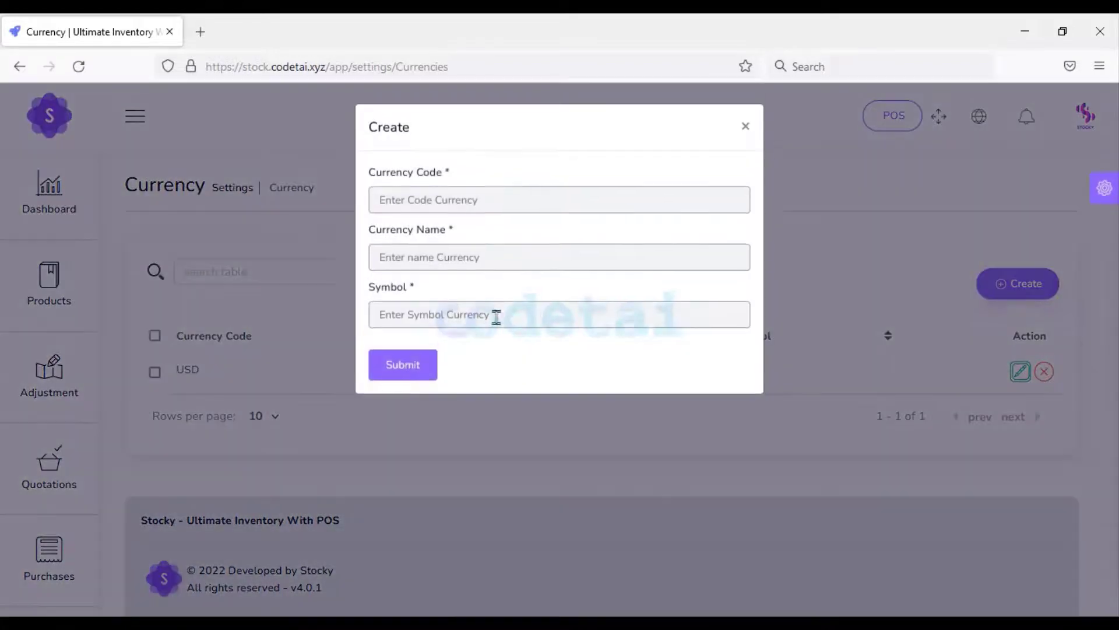
left_click(465, 203)
type("INR")
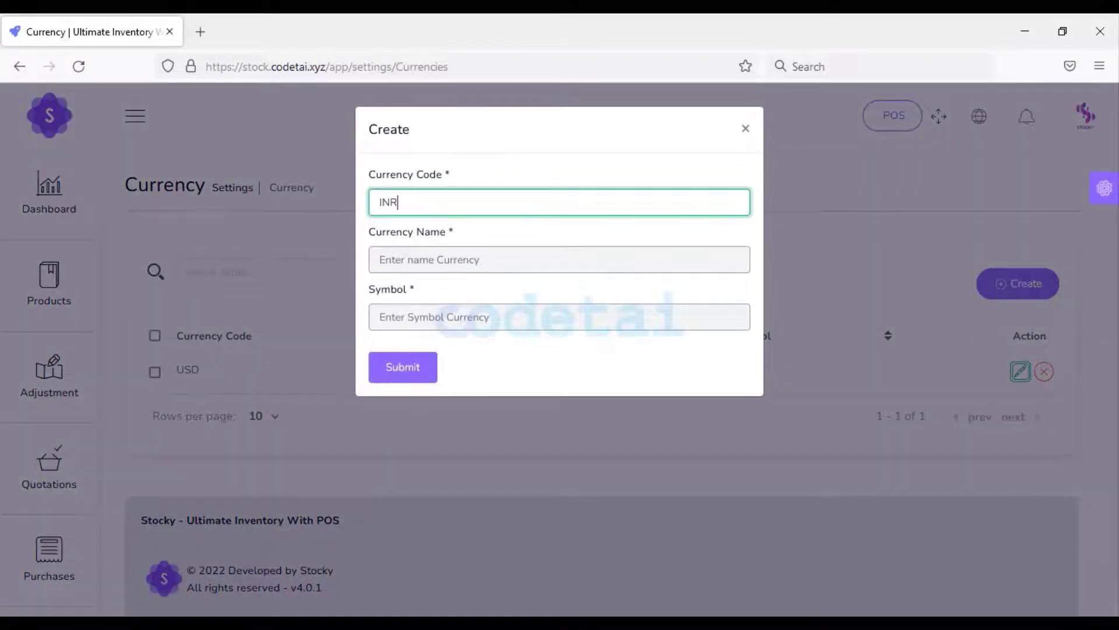
left_click(450, 260)
type("Rupee")
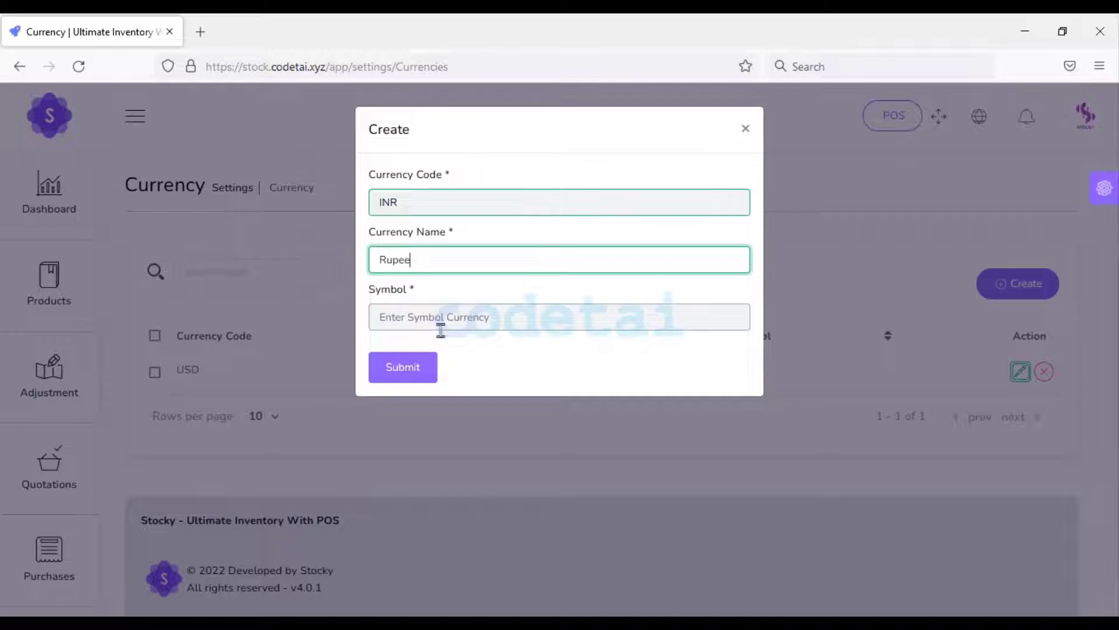
left_click(441, 316)
type("₹")
left_click(416, 374)
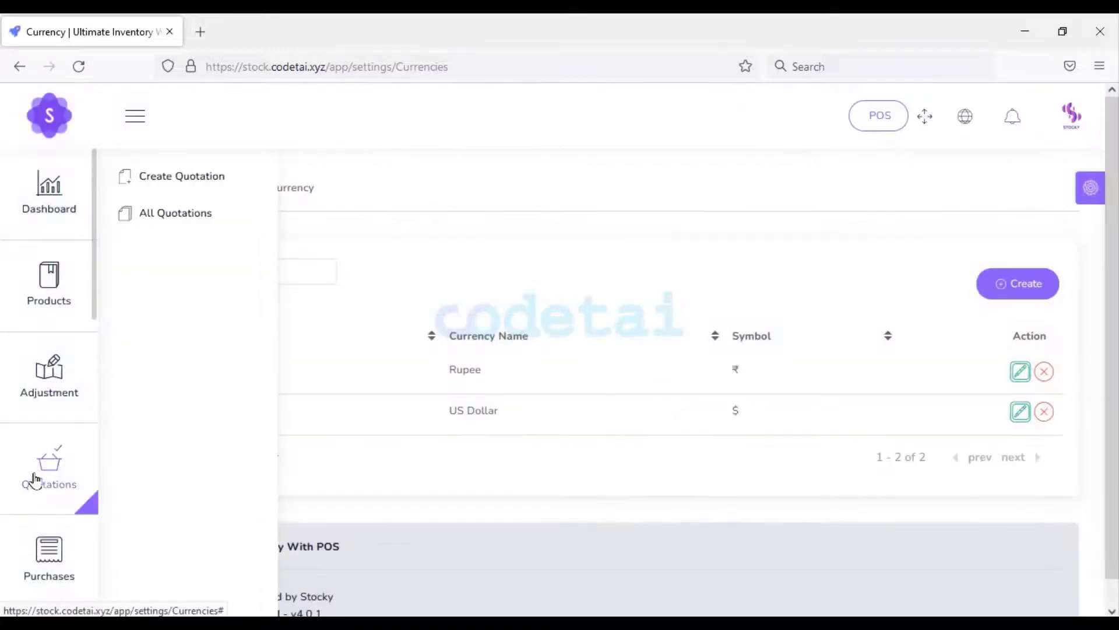
Return to the System Settings page via Settings > System Settings
scroll(35, 496, "down", 5)
mouse_move(58, 581)
scroll(58, 582, "down", 5)
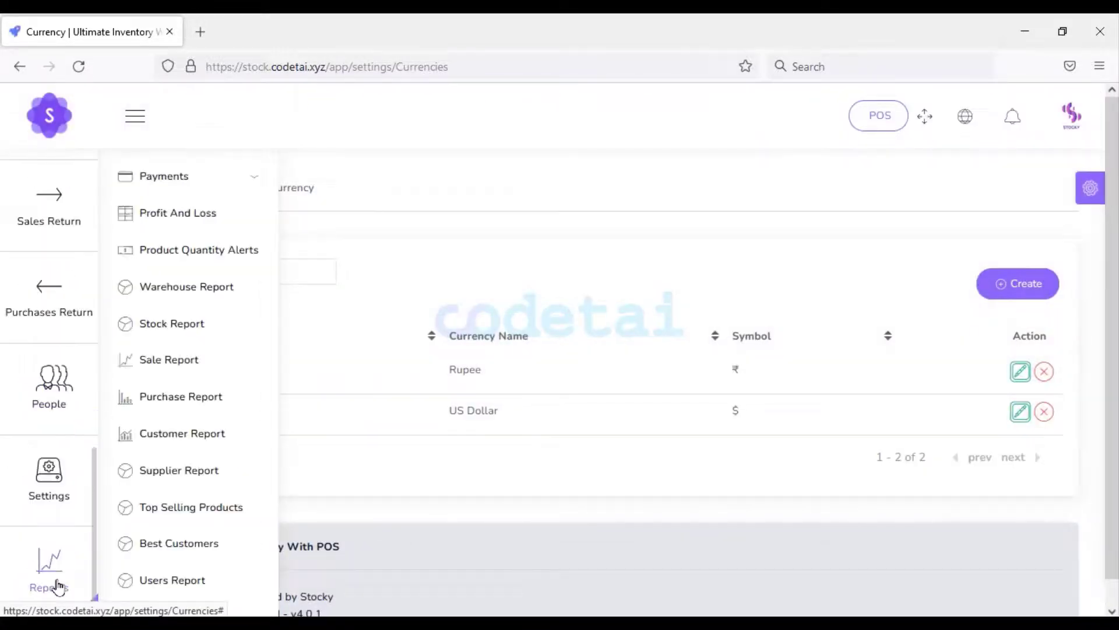
mouse_move(60, 495)
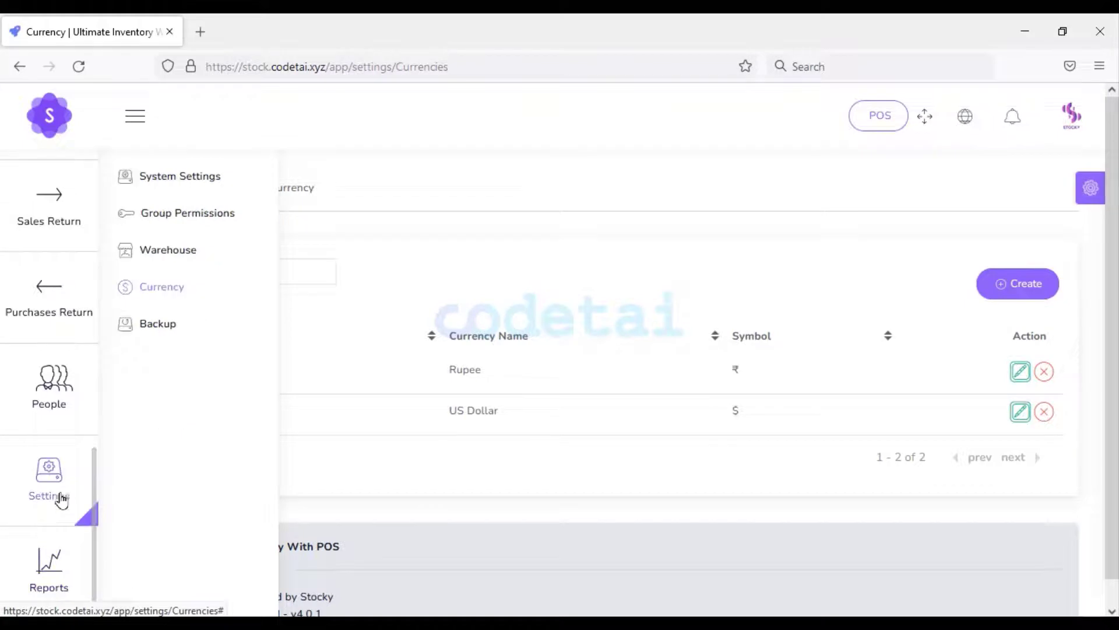
left_click(180, 182)
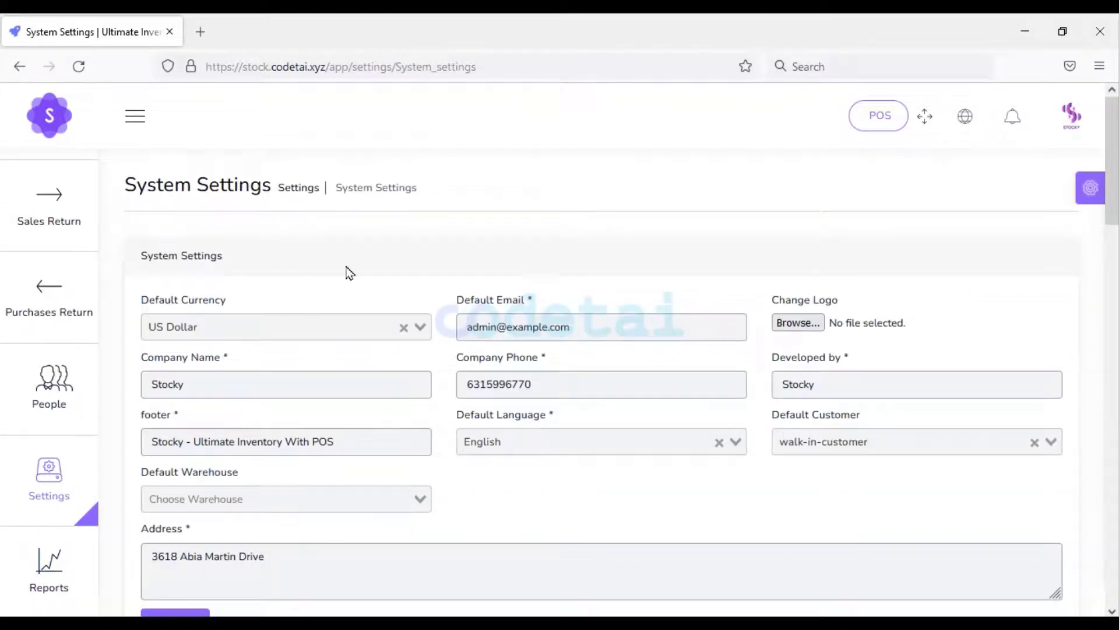
Choose Rupee as default currency and replace the sample Default Email with the company address
left_click(310, 334)
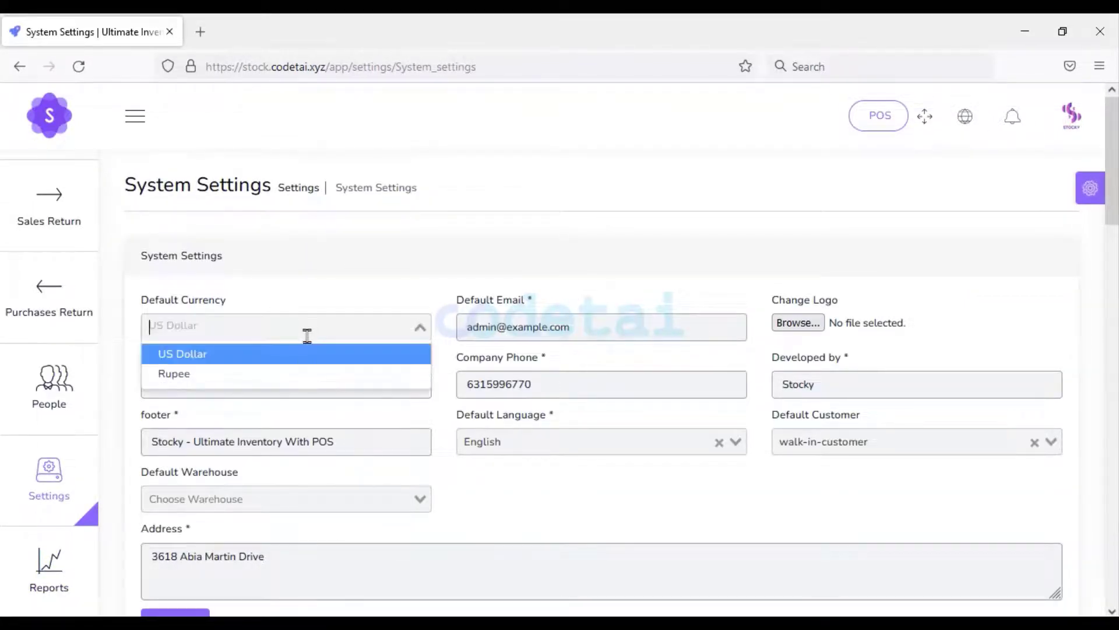
left_click(253, 376)
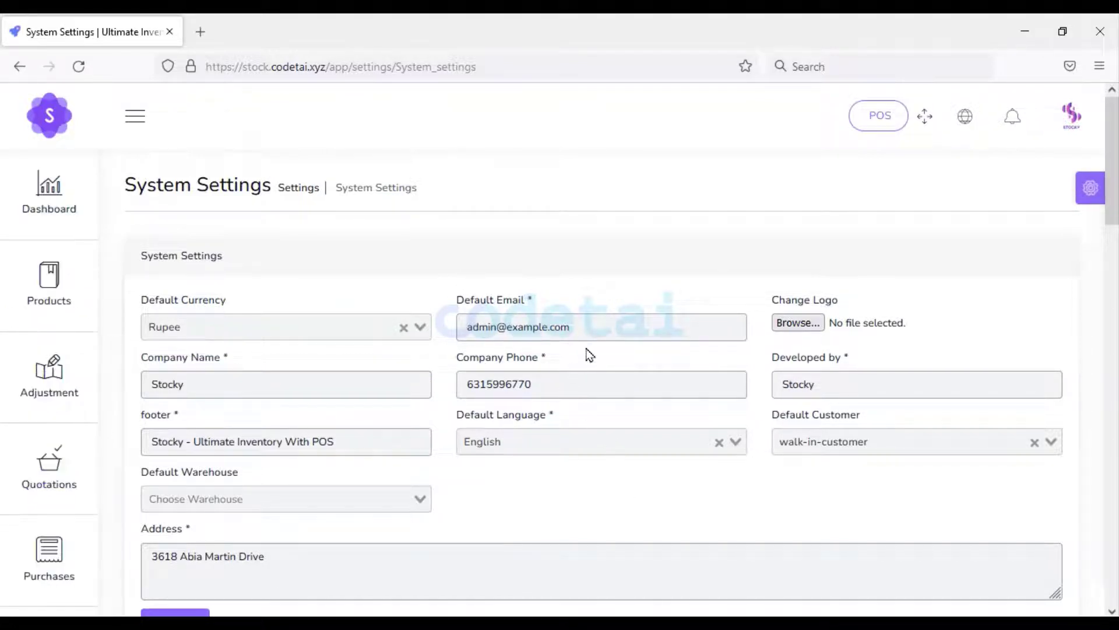
left_click_drag(614, 325, 457, 319)
key("BackSpace")
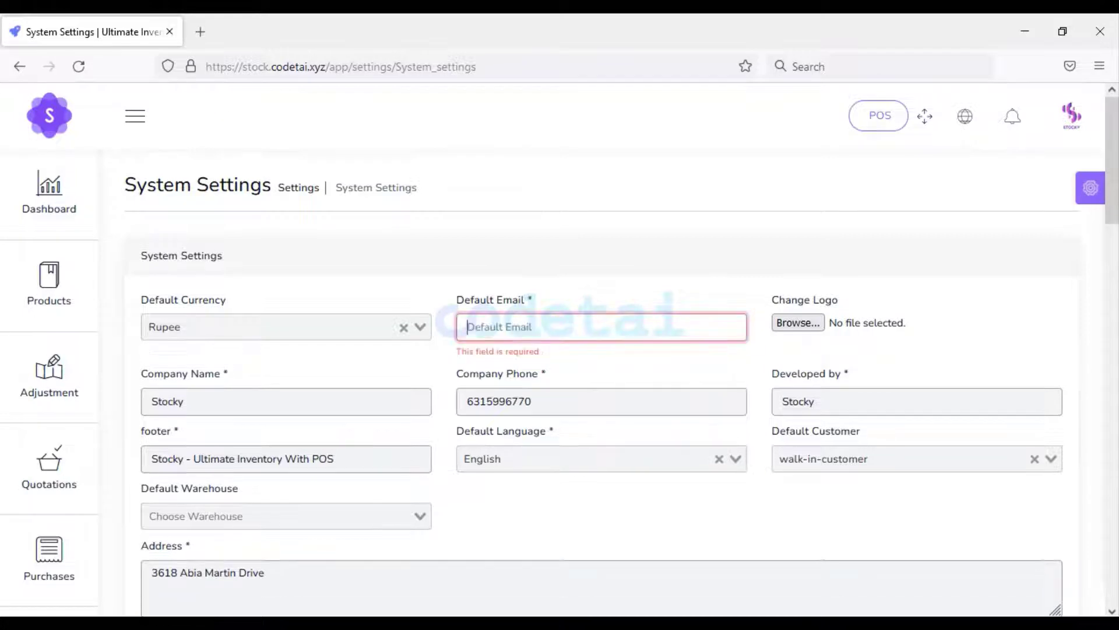
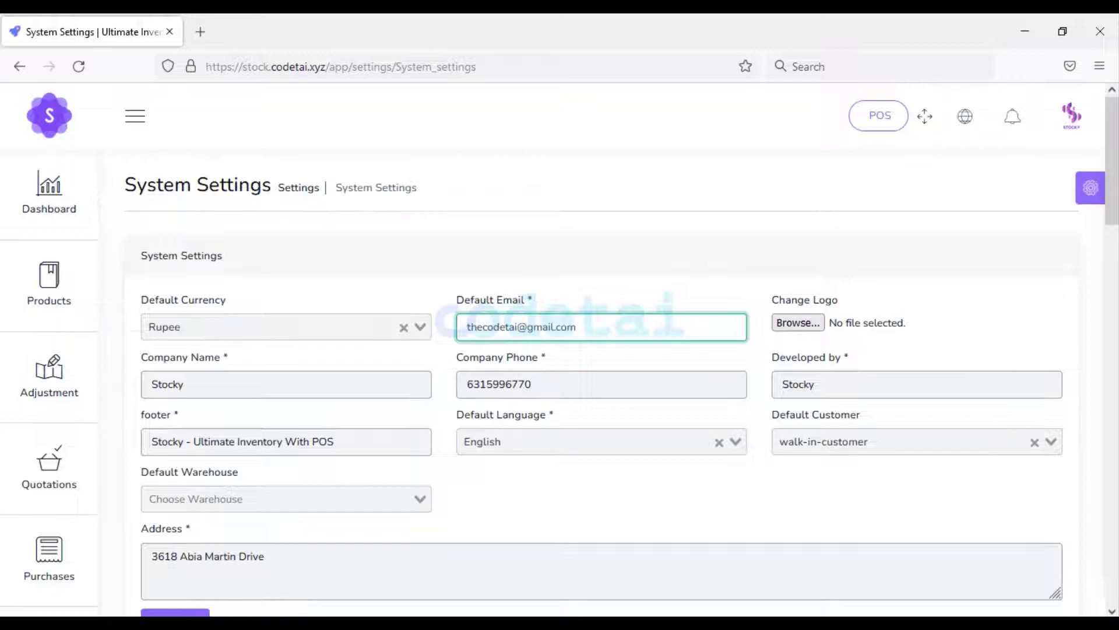
Use favicon.png as the logo and rename the company to 'Codetai Ltd'
left_click(797, 322)
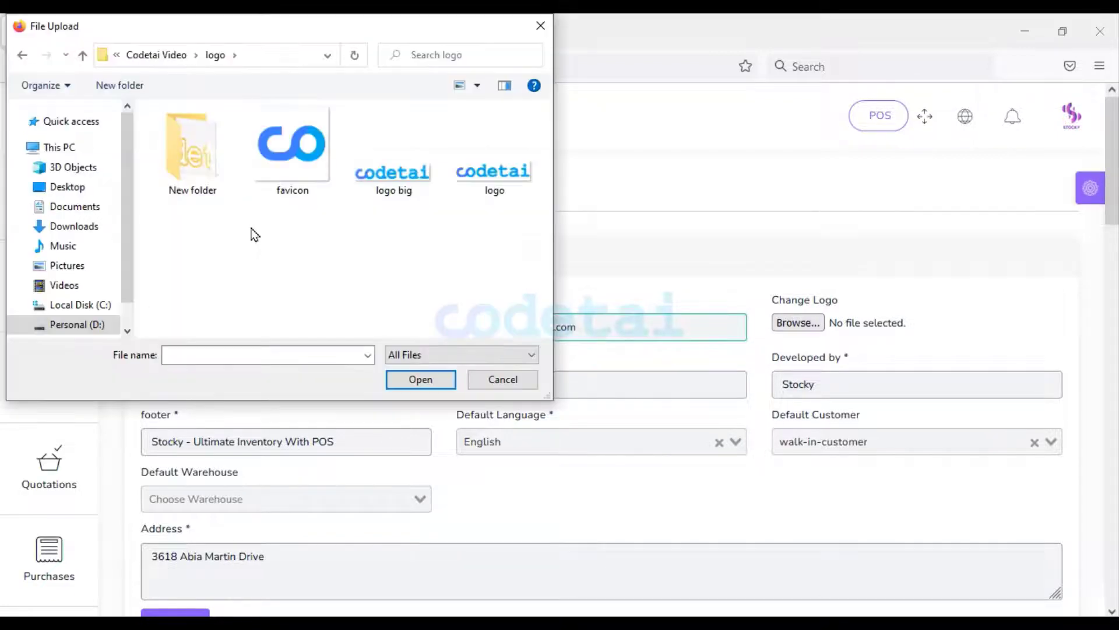
double_click(281, 175)
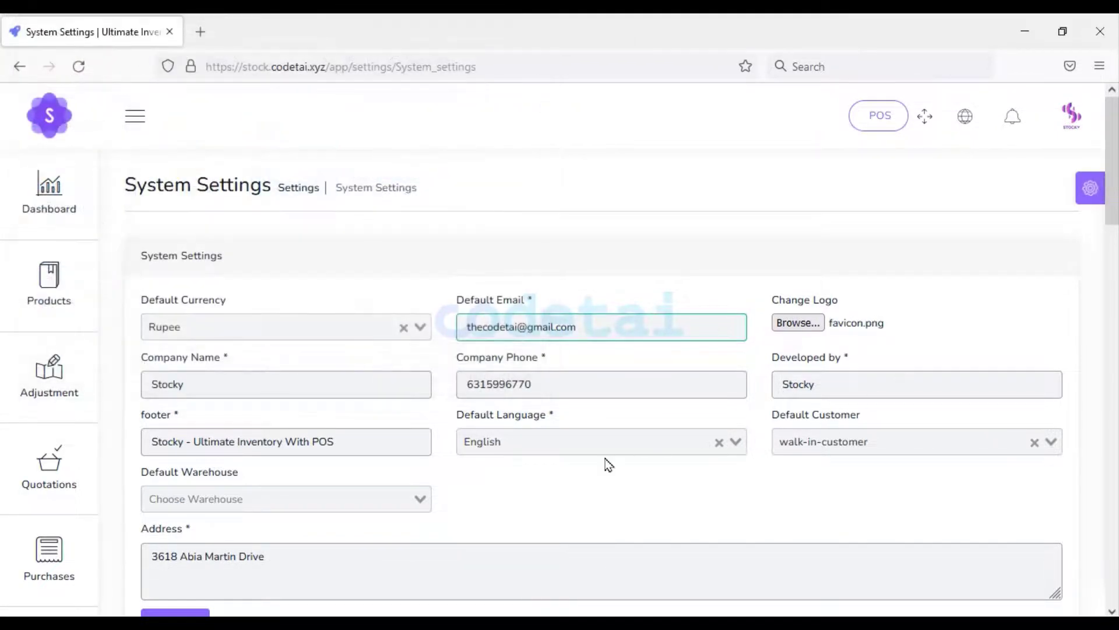
scroll(604, 462, "down", 1)
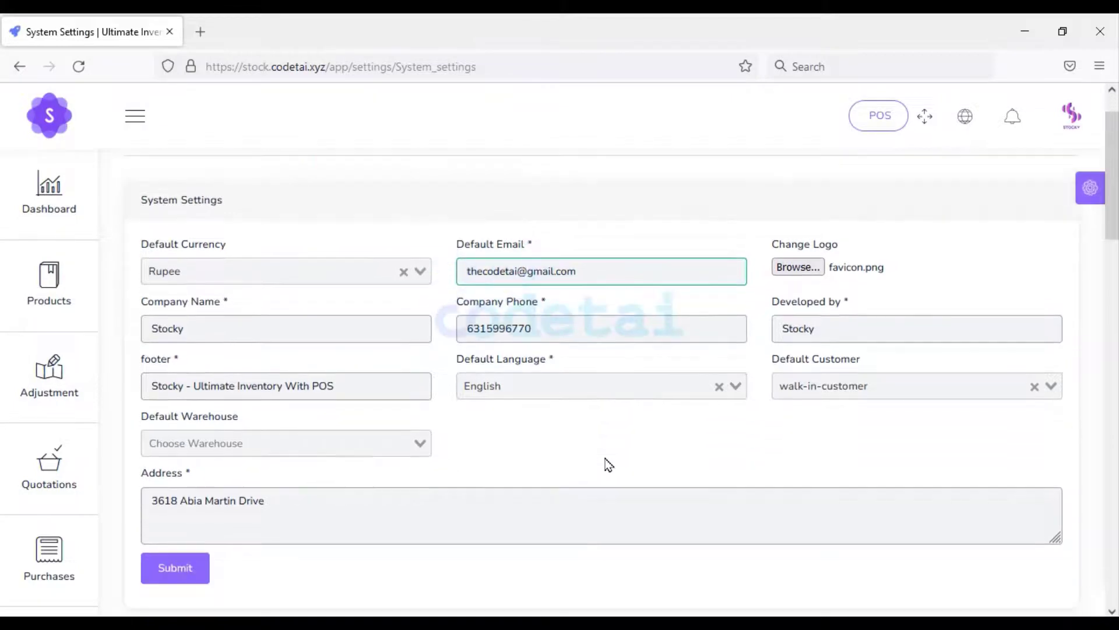
double_click(305, 336)
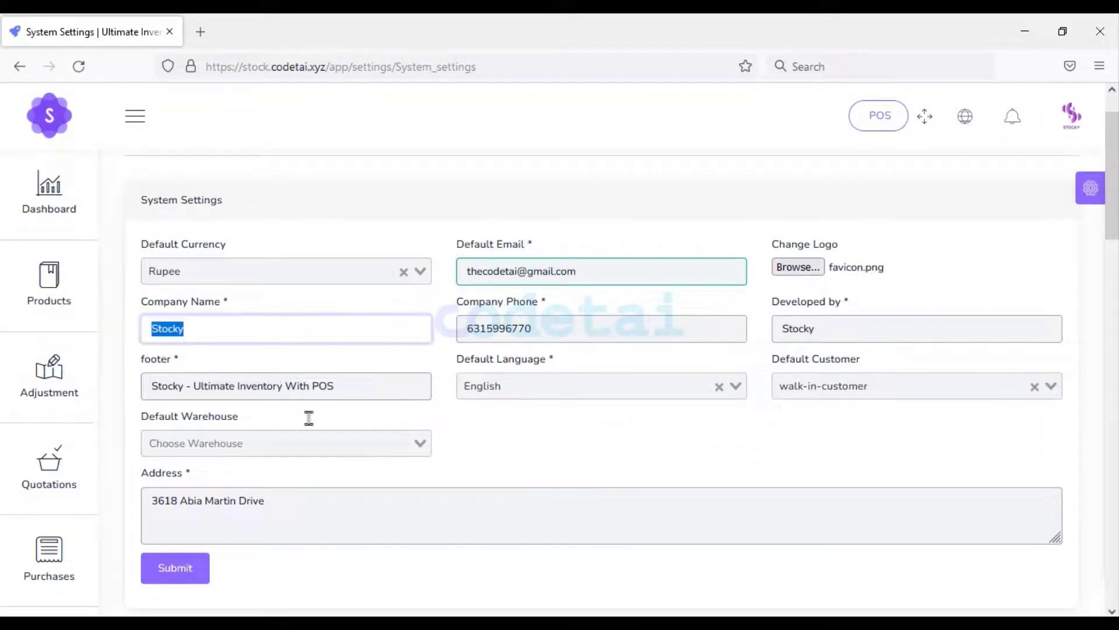
key("BackSpace")
type("Codetai Ltd")
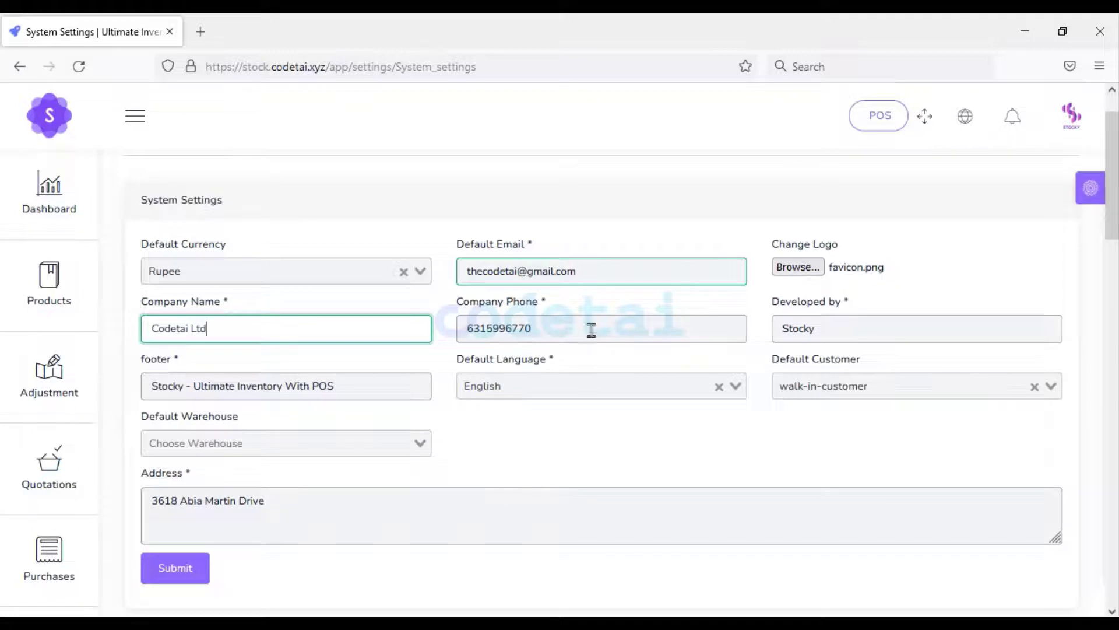
Enter the new company phone and set Developed by and footer text to Codetai
double_click(592, 330)
type("0190000000")
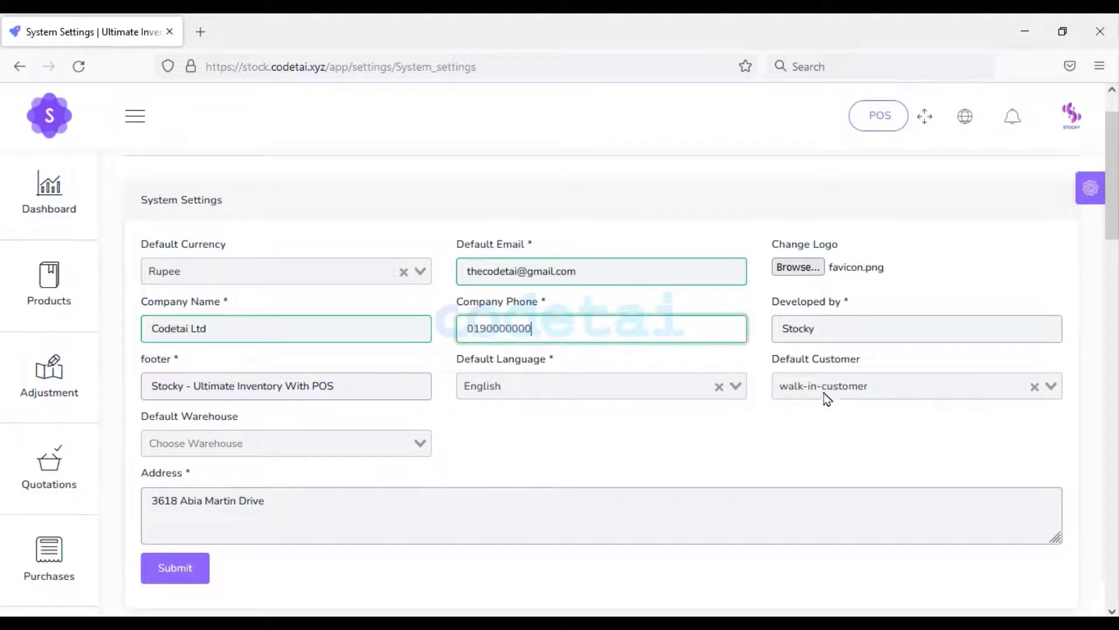
double_click(839, 329)
type("Codetai")
scroll(715, 449, "down", 1)
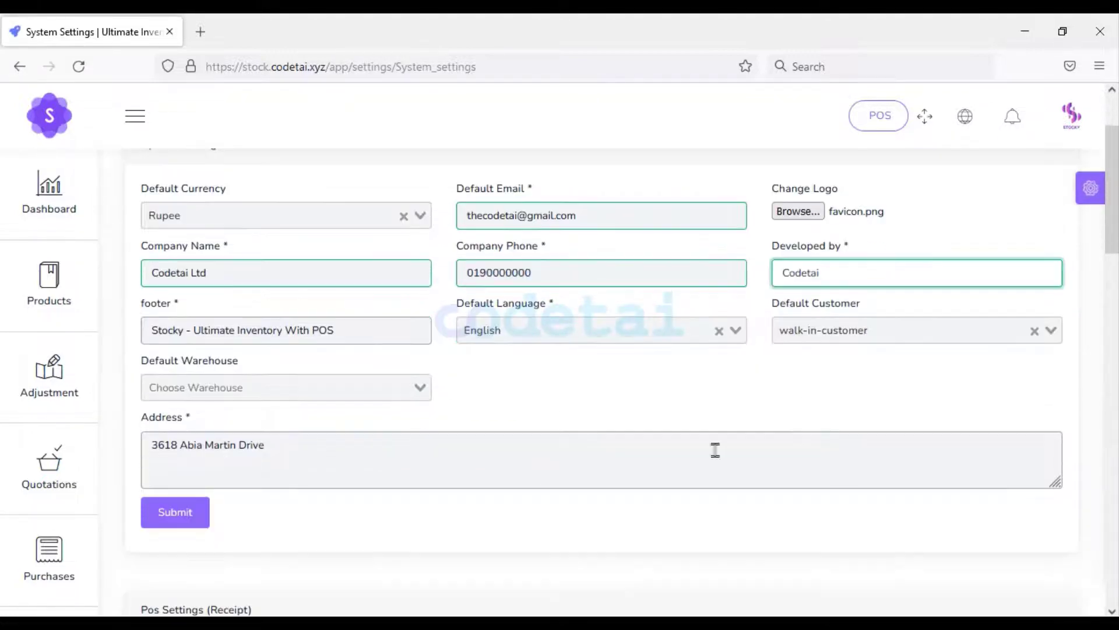
double_click(168, 330)
type("Codetai")
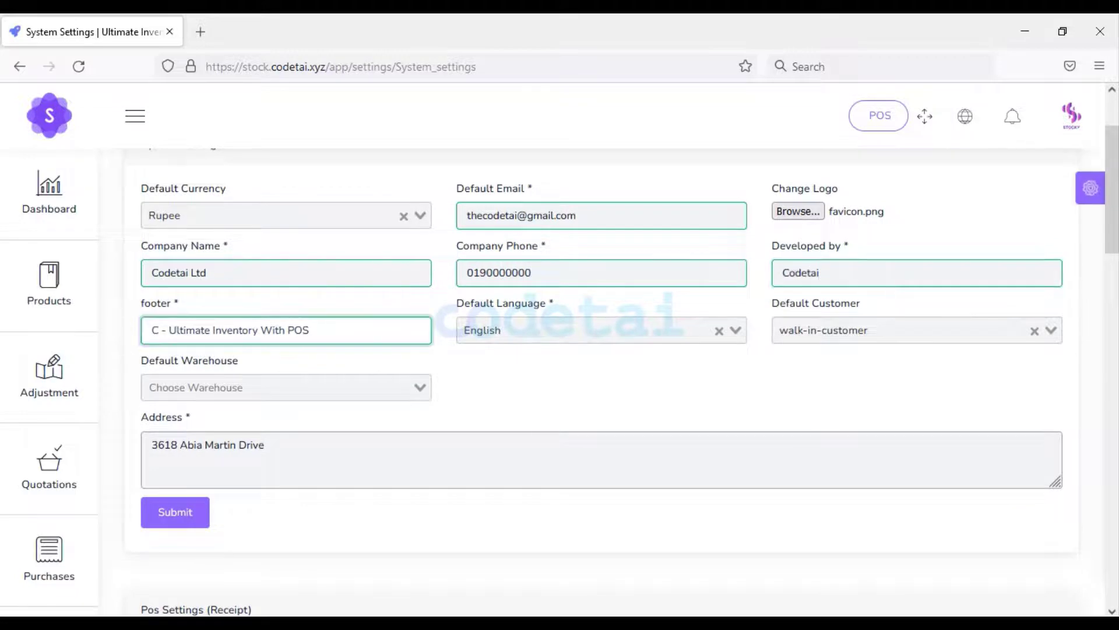
Set Default Warehouse, enter the new company address, and save the system settings
left_click(702, 332)
left_click(805, 352)
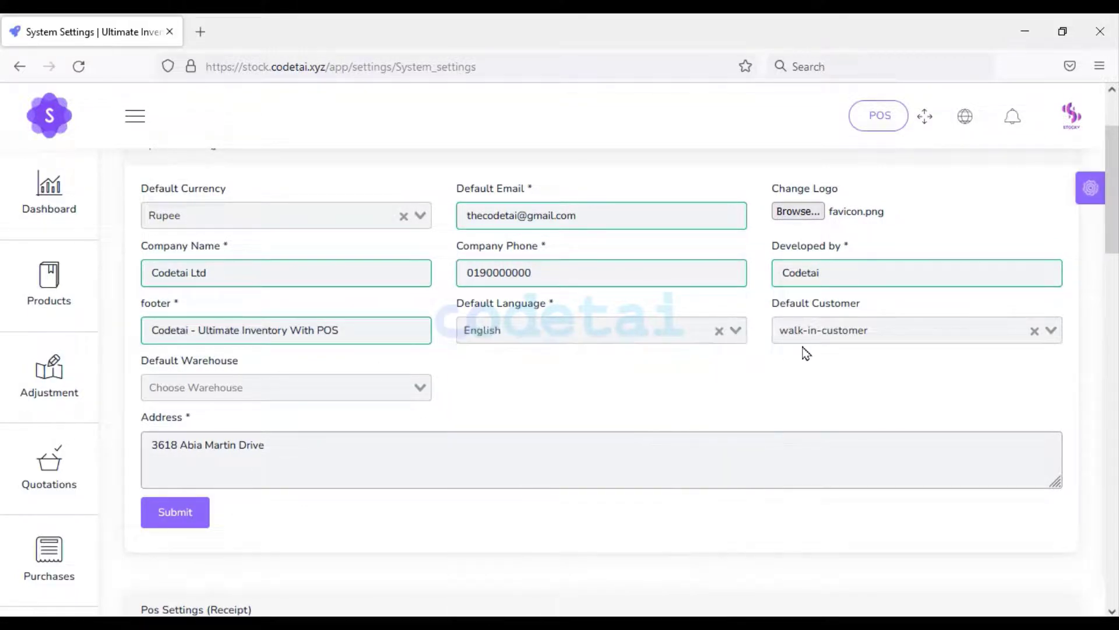
left_click(799, 332)
scroll(324, 277, "down", 2)
left_click(323, 277)
left_click(302, 302)
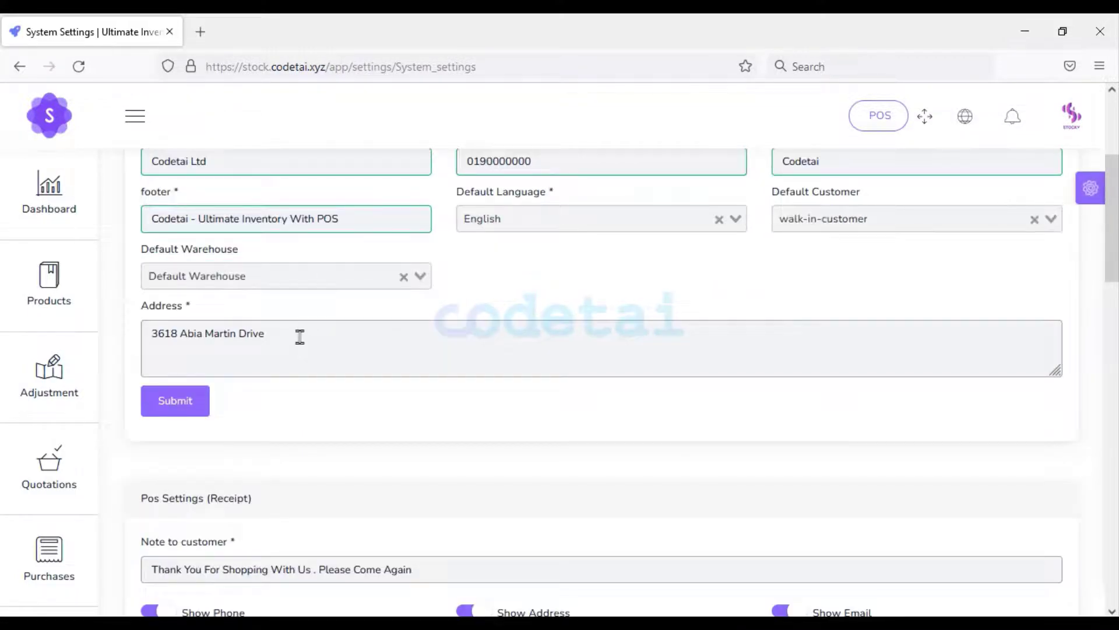
triple_click(300, 333)
type("Usa New York City")
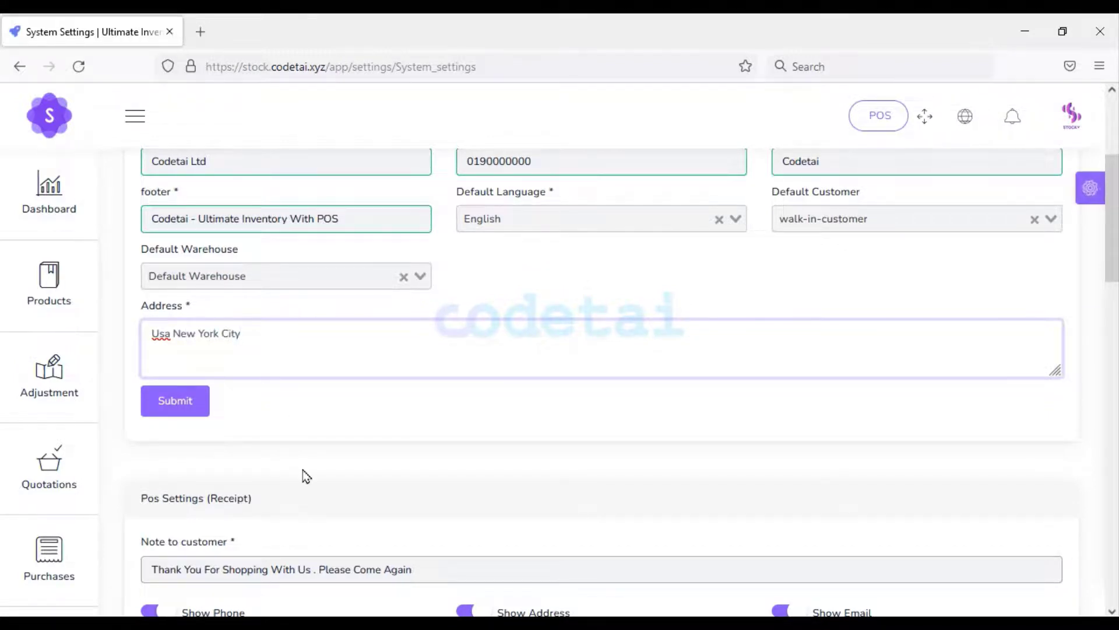
left_click(195, 411)
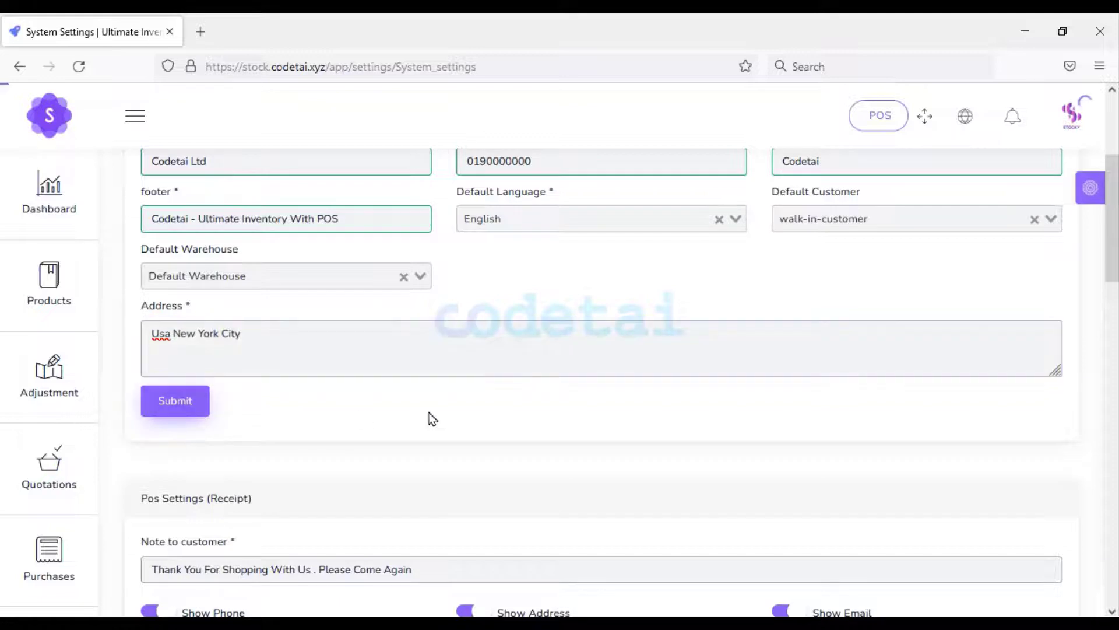
Bring the Payment Gateway section into view and place the cursor in STRIPE_KEY
scroll(415, 424, "down", 4)
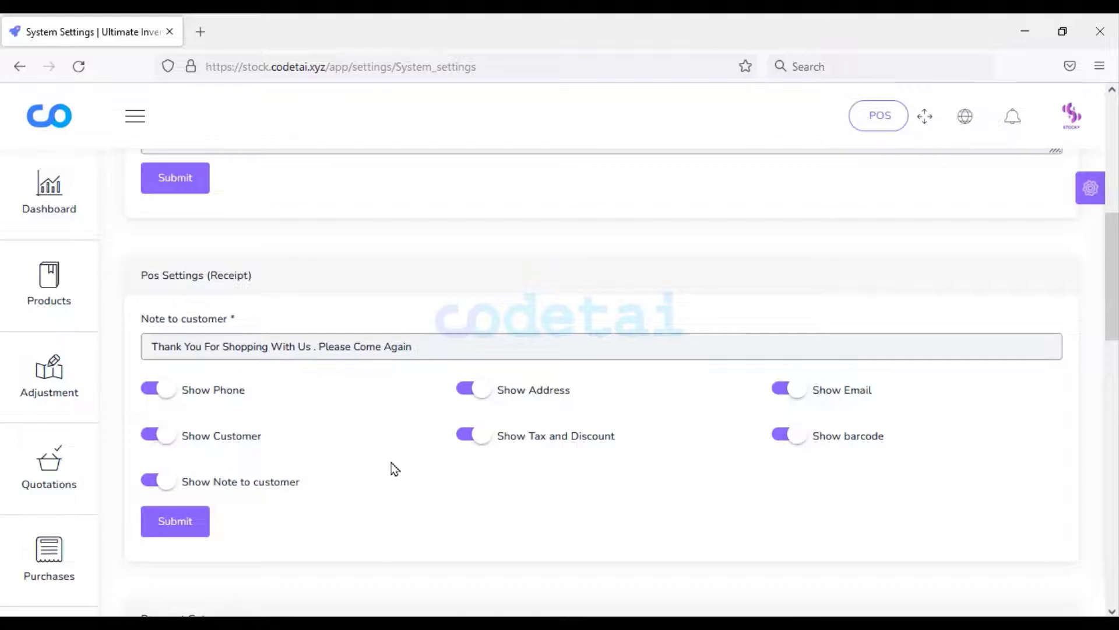
scroll(395, 469, "down", 7)
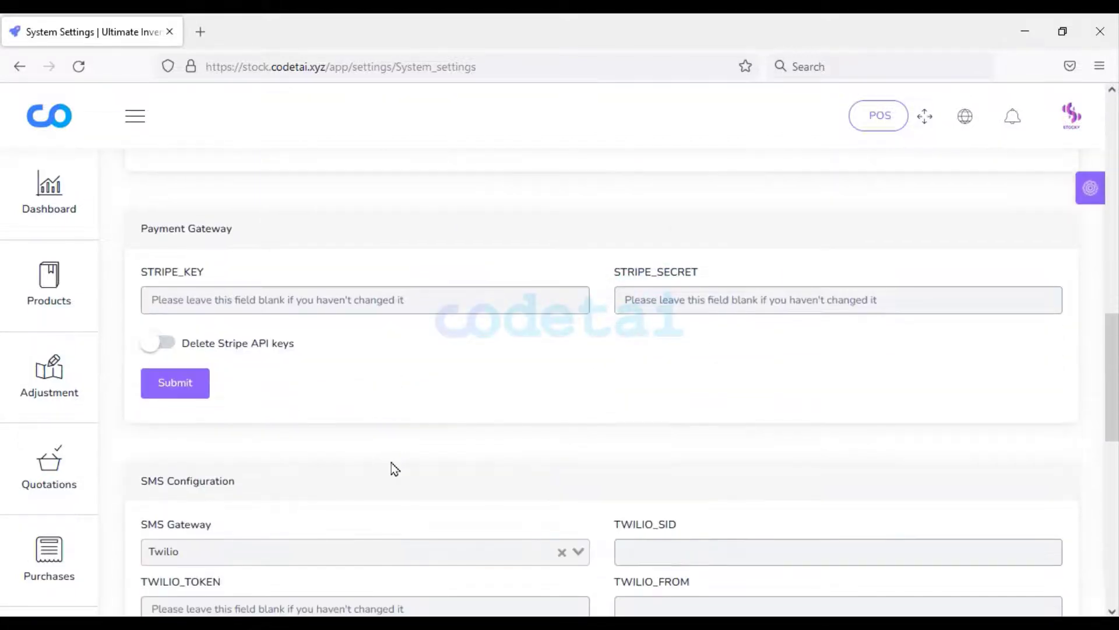
scroll(395, 468, "down", 1)
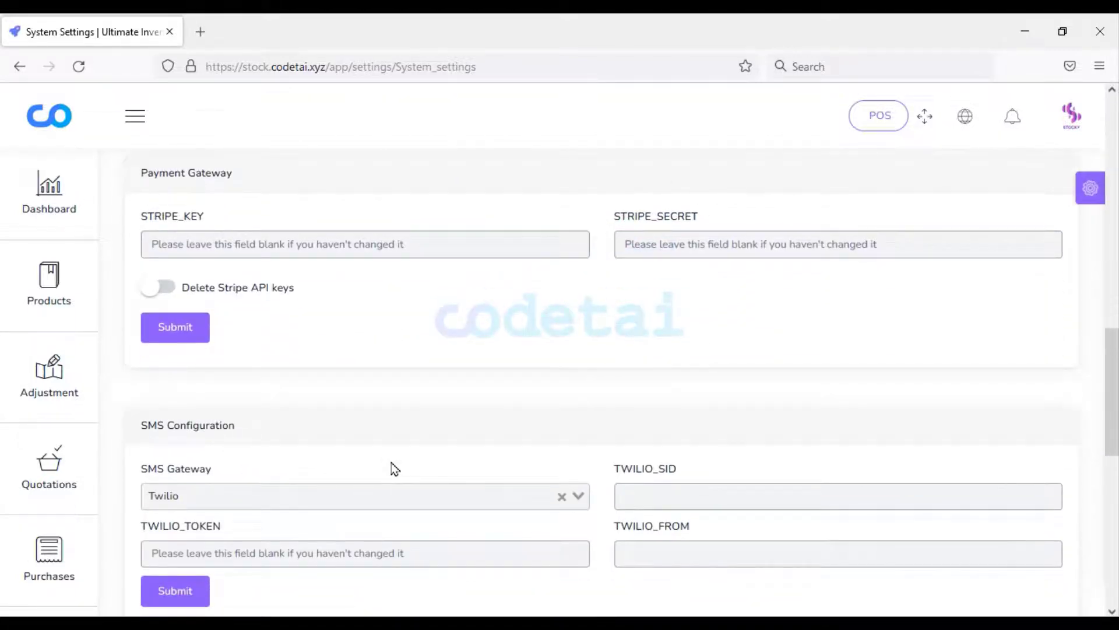
key("Tab")
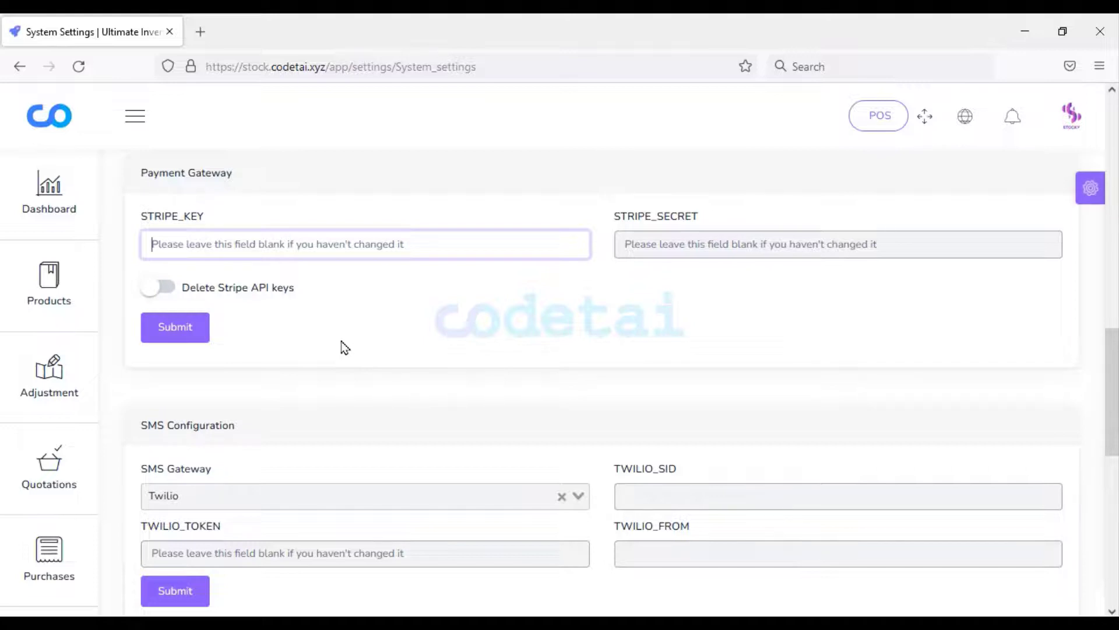
Search Google for 'stri' in a new tab and open the Stripe website
key("ctrl+t")
left_click(882, 67)
type("stripe")
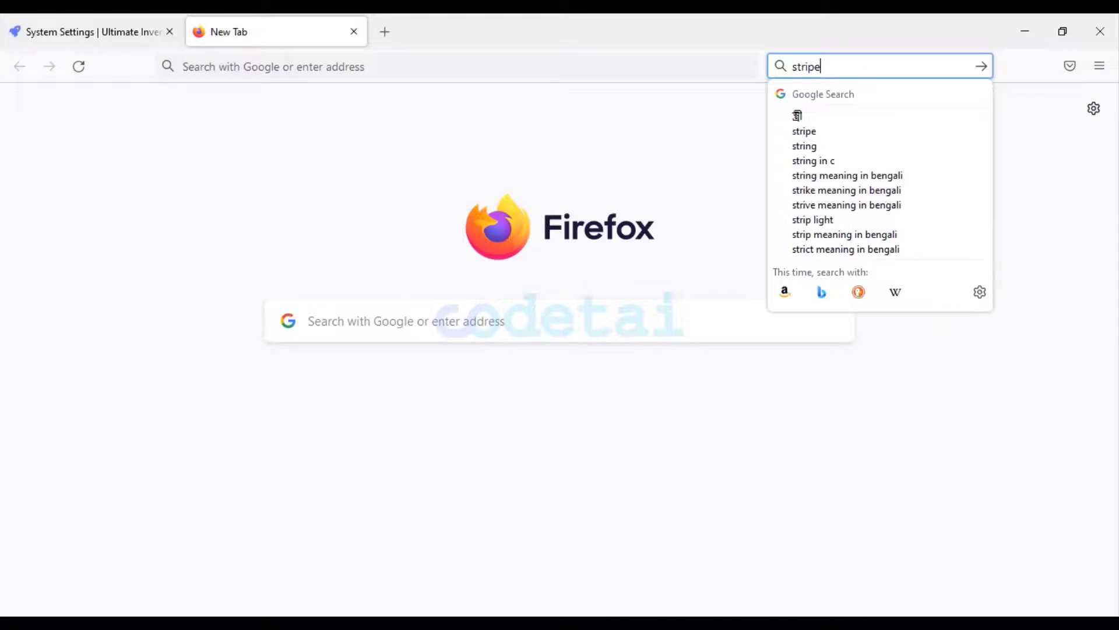
key("Return")
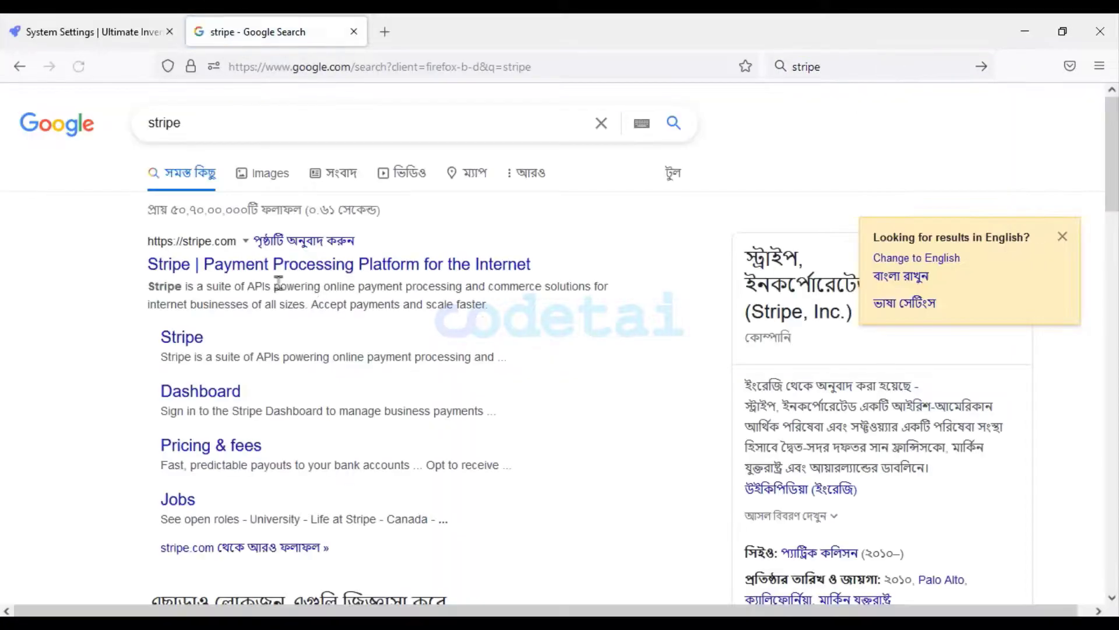
left_click(278, 275)
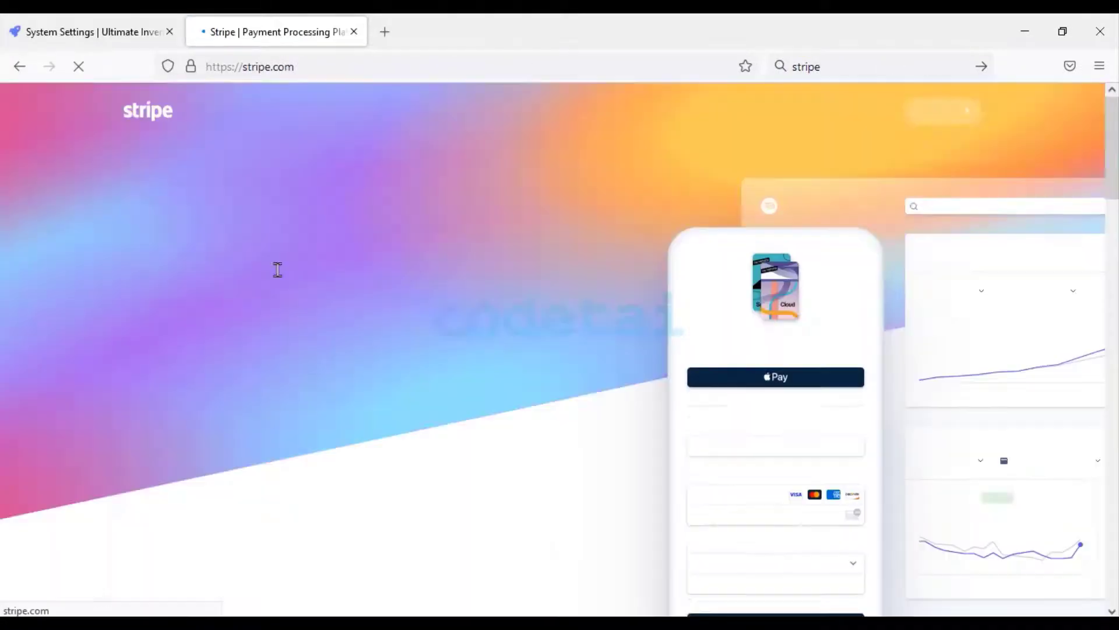
scroll(483, 411, "down", 3)
scroll(483, 411, "up", 4)
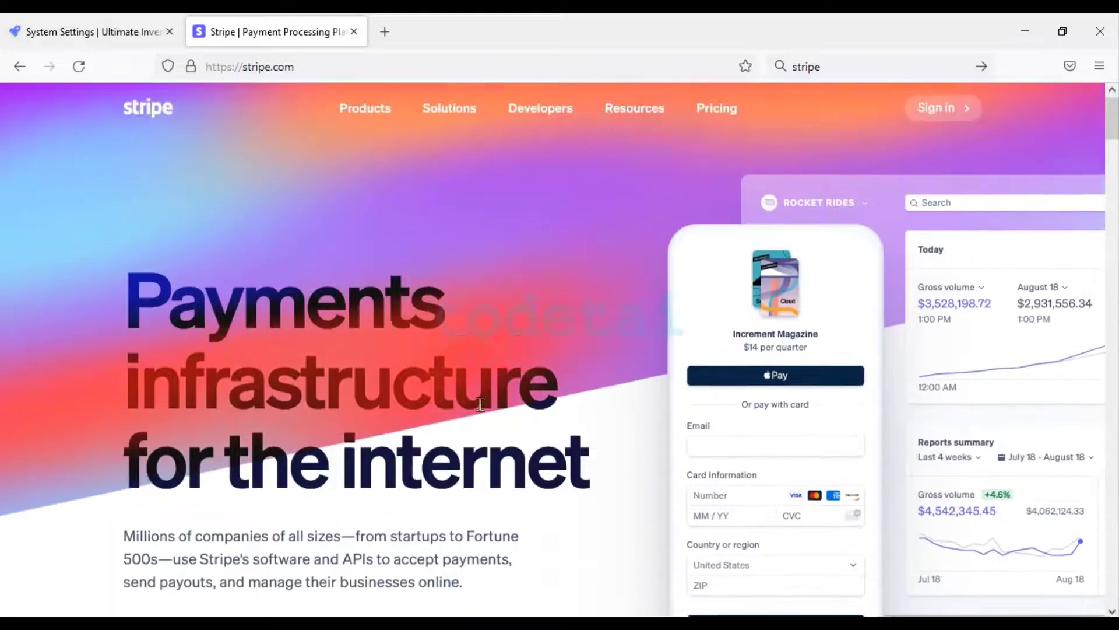
Sign in to Stripe and decline saving the login in Firefox
left_click(935, 120)
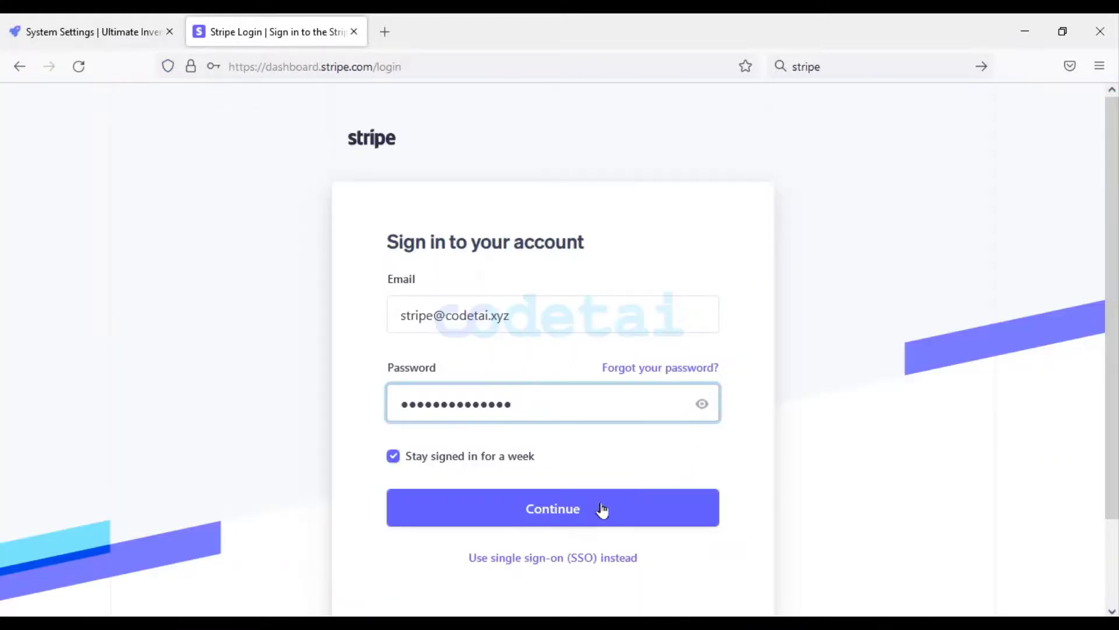
left_click(602, 509)
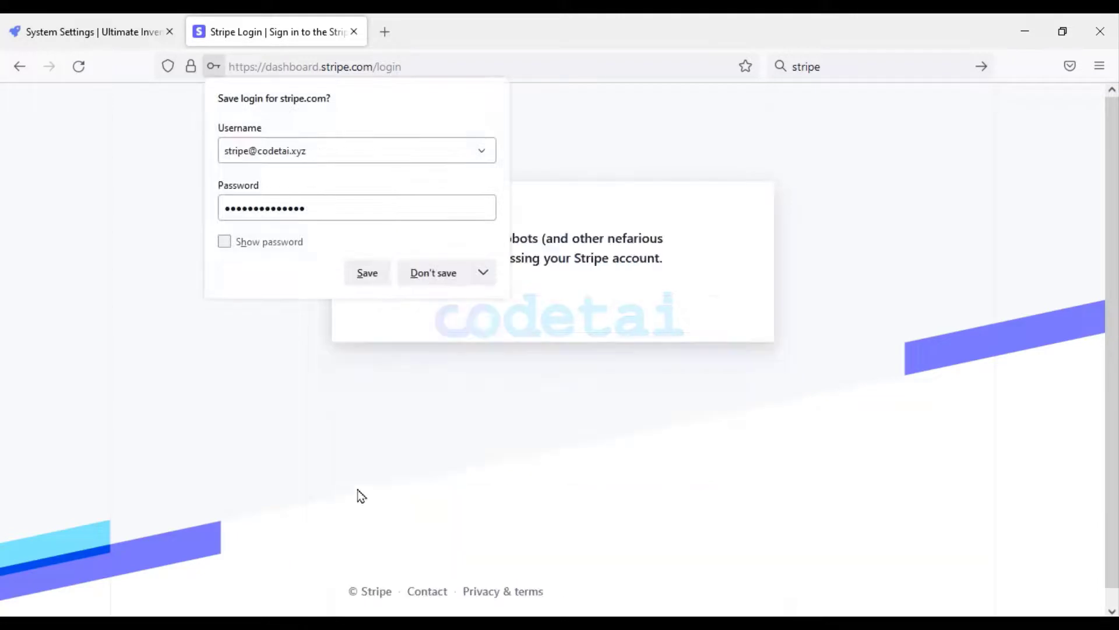
left_click(436, 273)
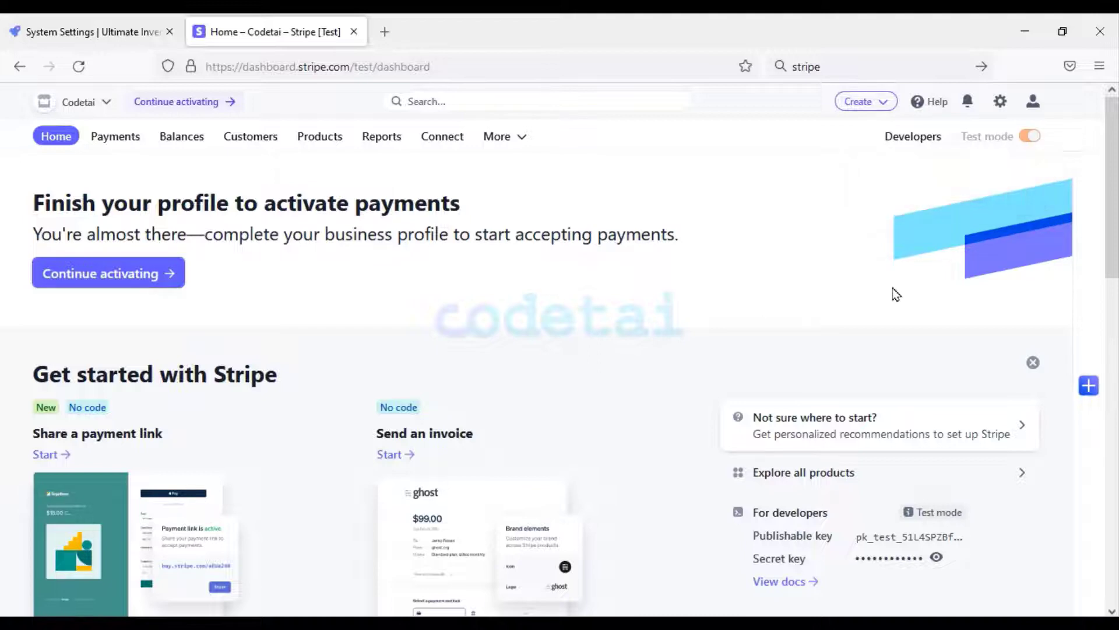
Copy the test publishable key from Stripe's API keys page into Stocky's STRIPE_KEY field
left_click(903, 143)
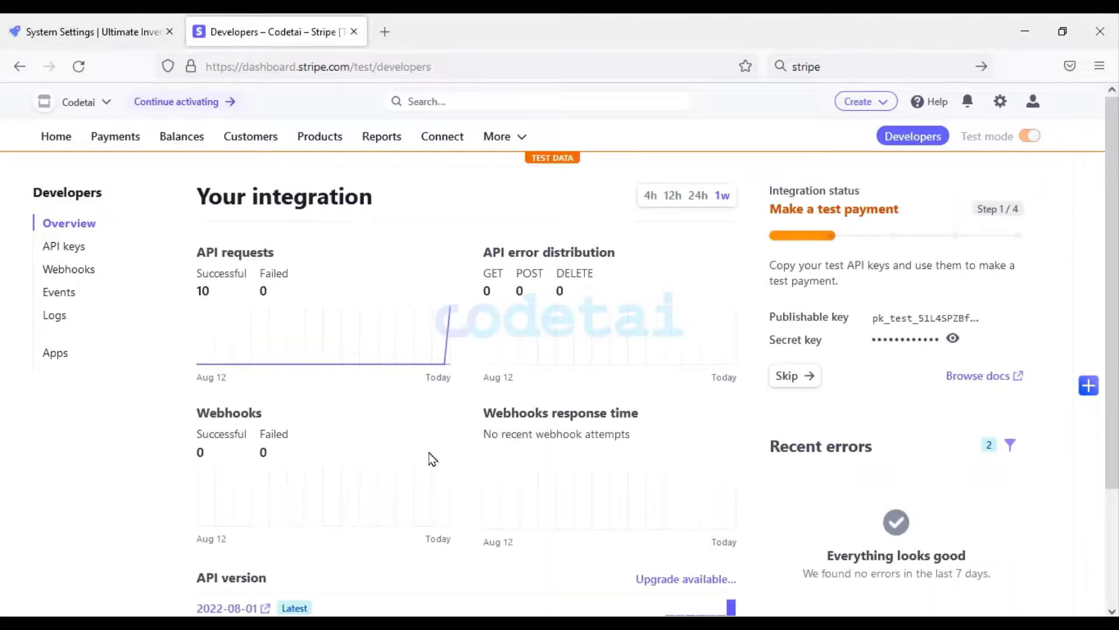
left_click(76, 247)
left_click(436, 415)
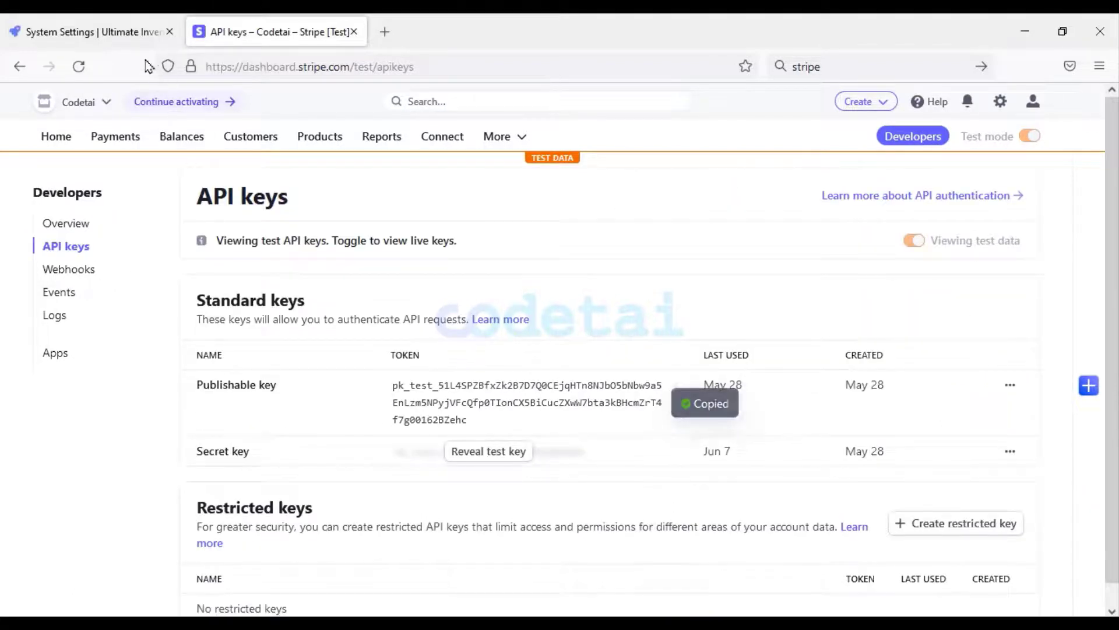
left_click(124, 34)
right_click(285, 248)
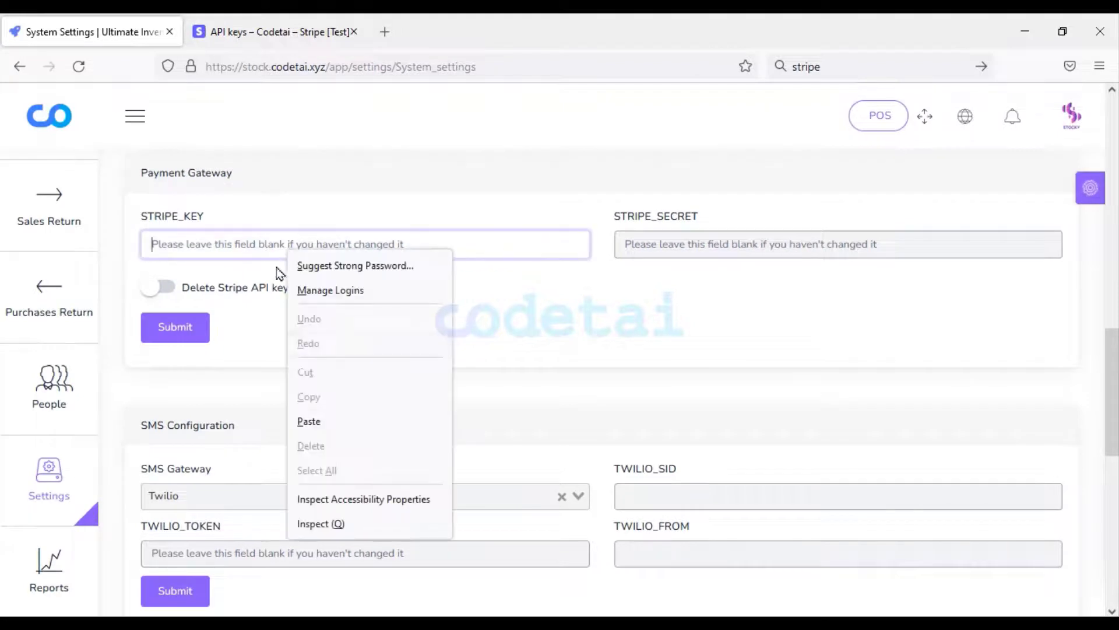
left_click(332, 422)
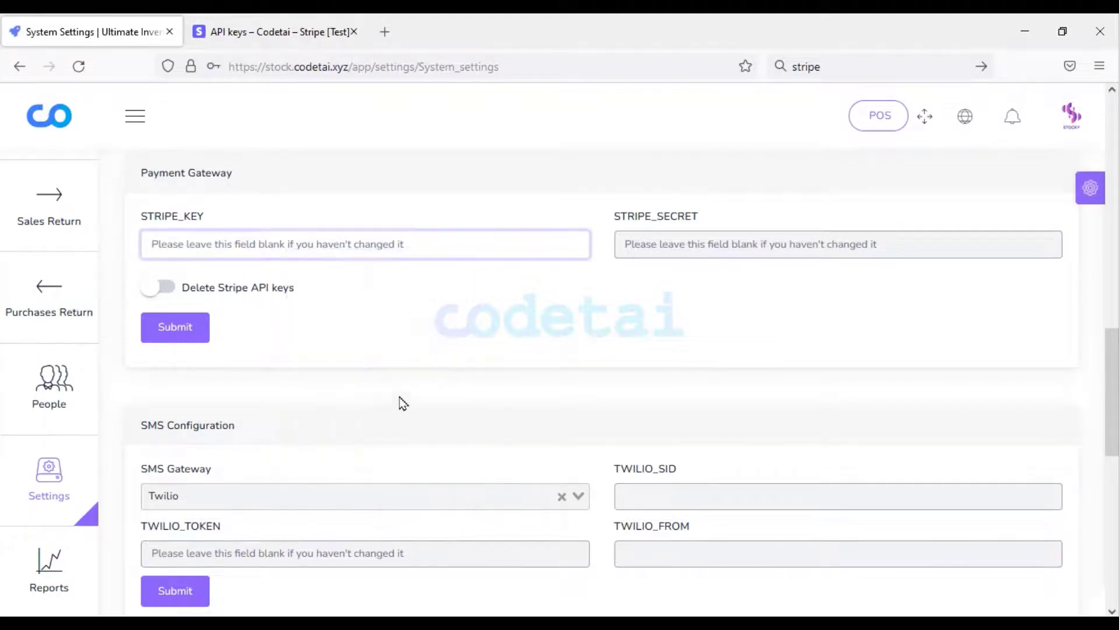
Reveal and copy Stripe's test secret key, then return to Stocky
left_click(327, 32)
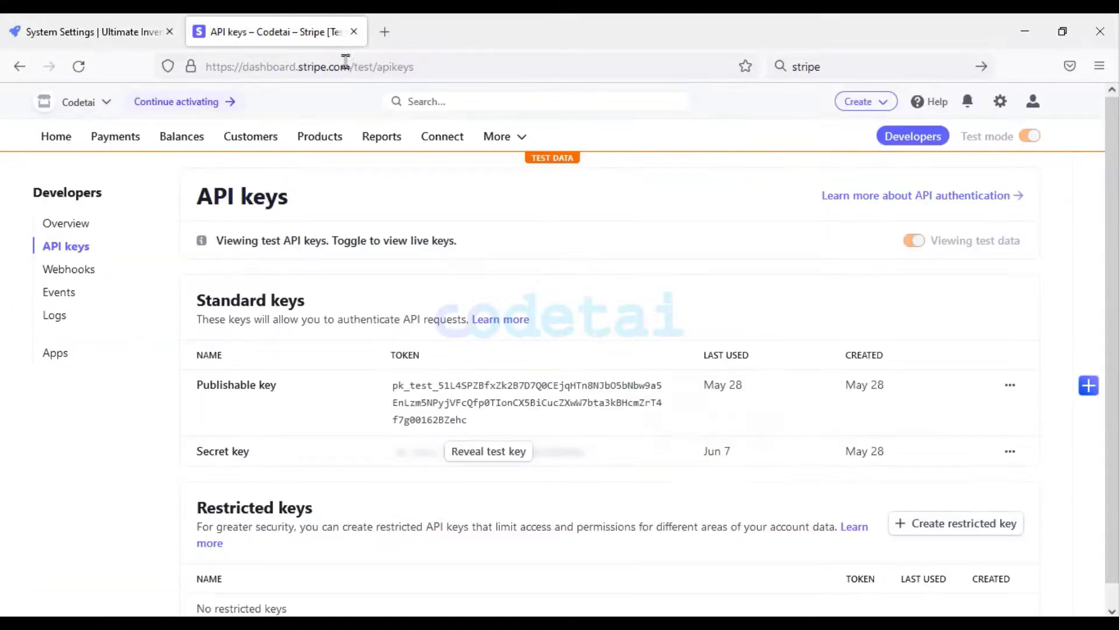
left_click(470, 459)
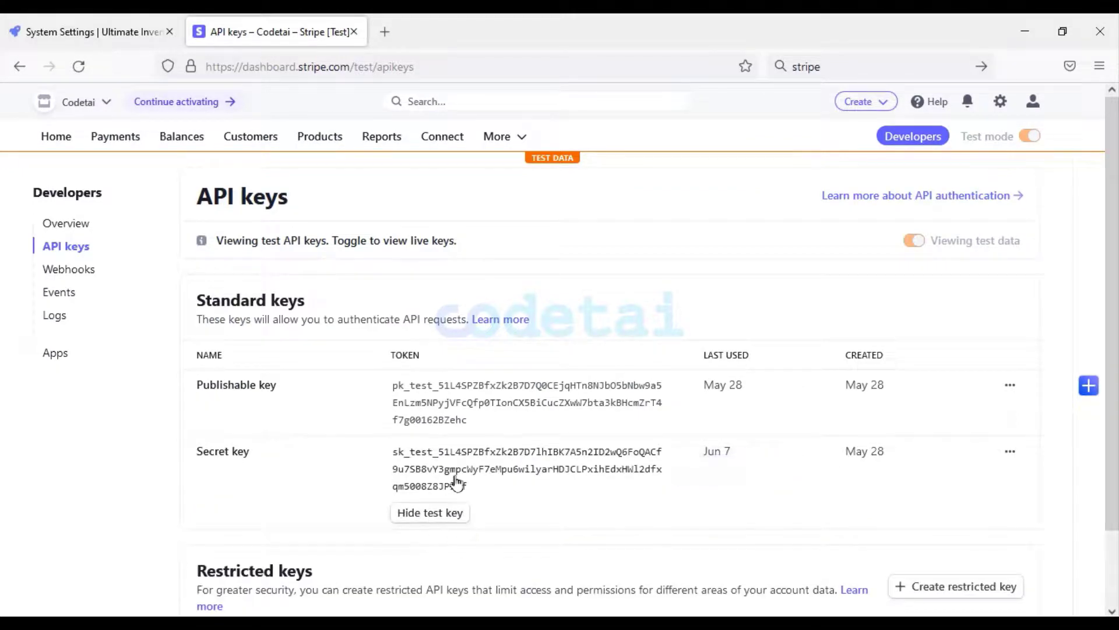
left_click(456, 482)
left_click(93, 32)
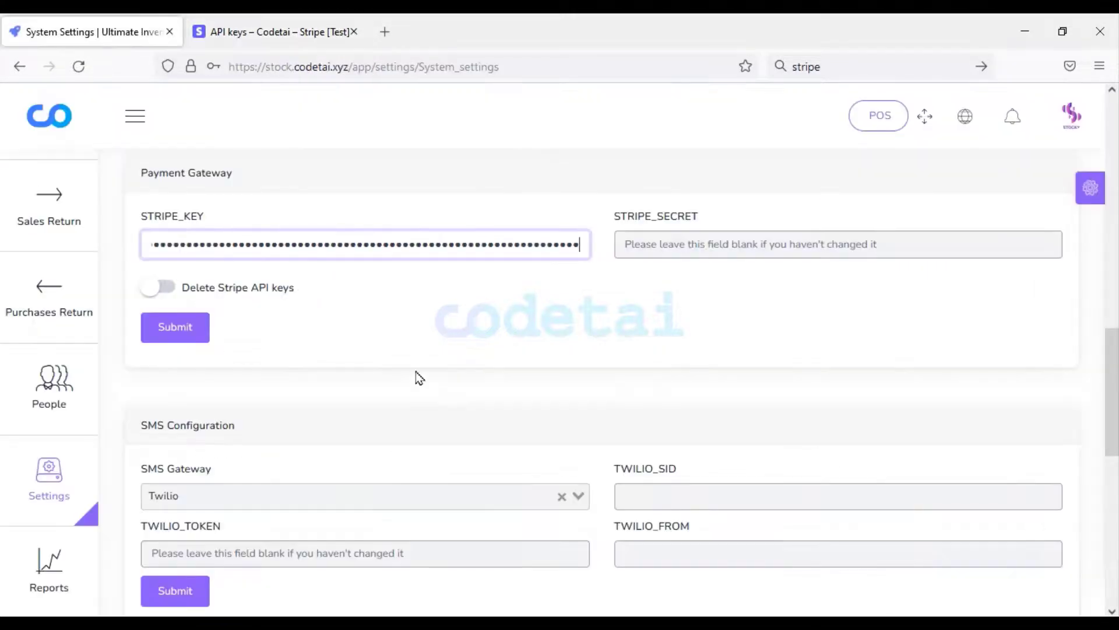
Paste the secret key into STRIPE_SECRET and submit, declining Firefox's password prompt
right_click(741, 243)
left_click(787, 422)
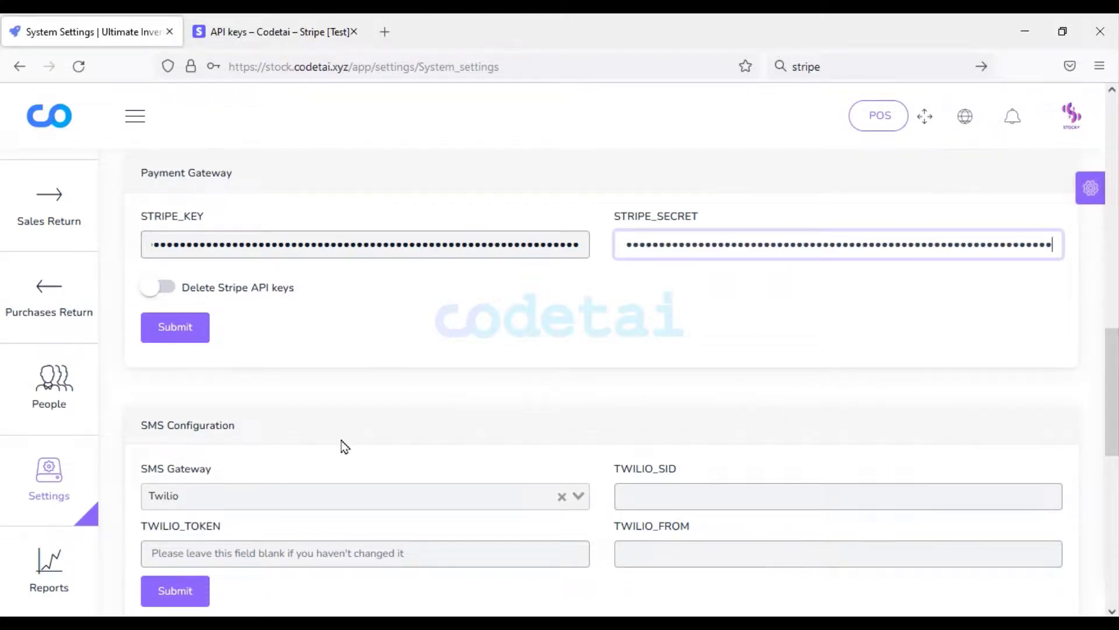
left_click(186, 343)
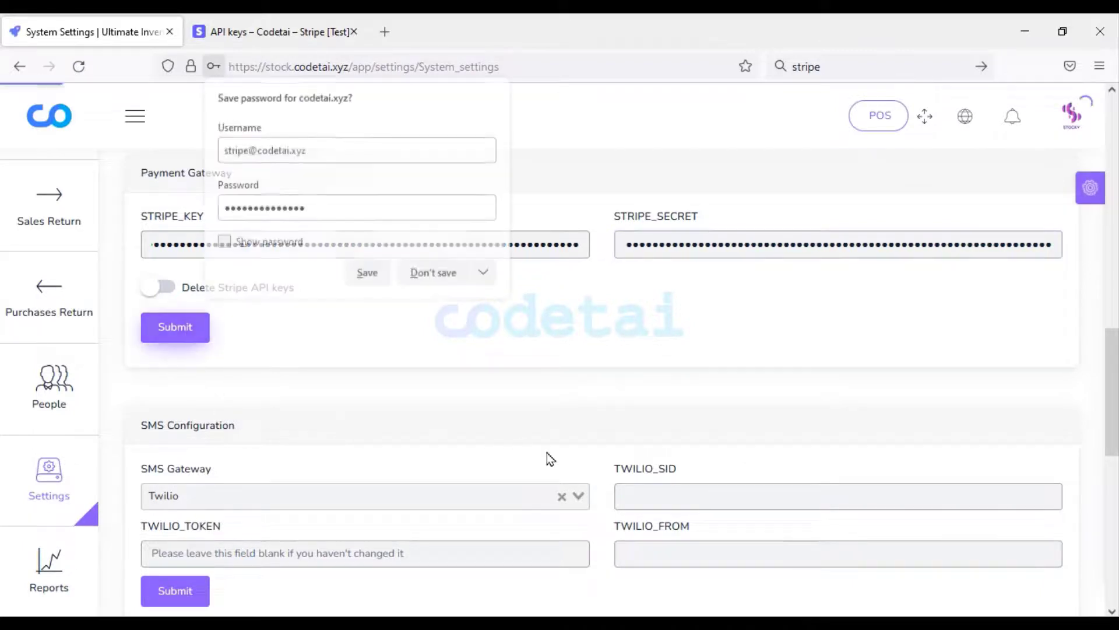
left_click(447, 278)
scroll(469, 466, "down", 4)
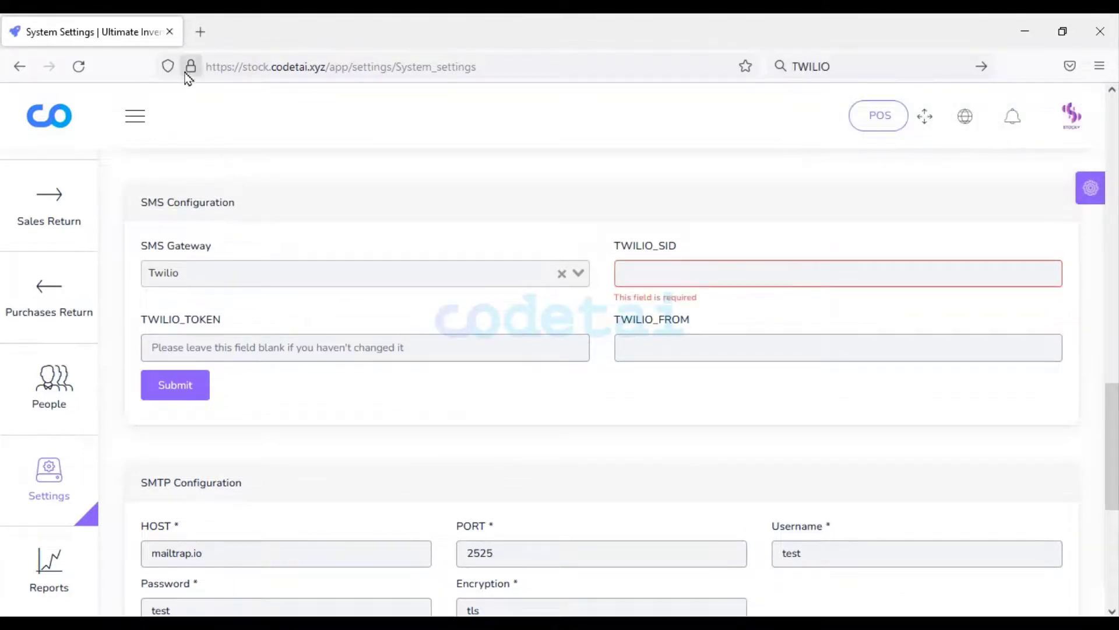
Search Google for 'twilio' in a new tab and scroll through the Twilio website
left_click(200, 35)
left_click(905, 66)
type("twi")
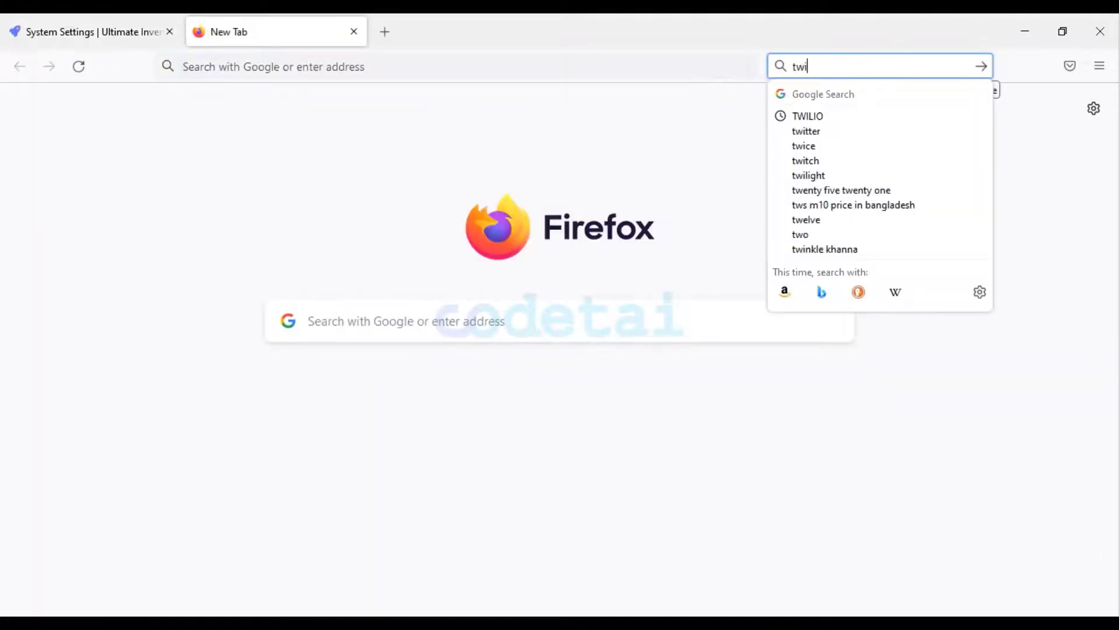
type("lio")
key("Return")
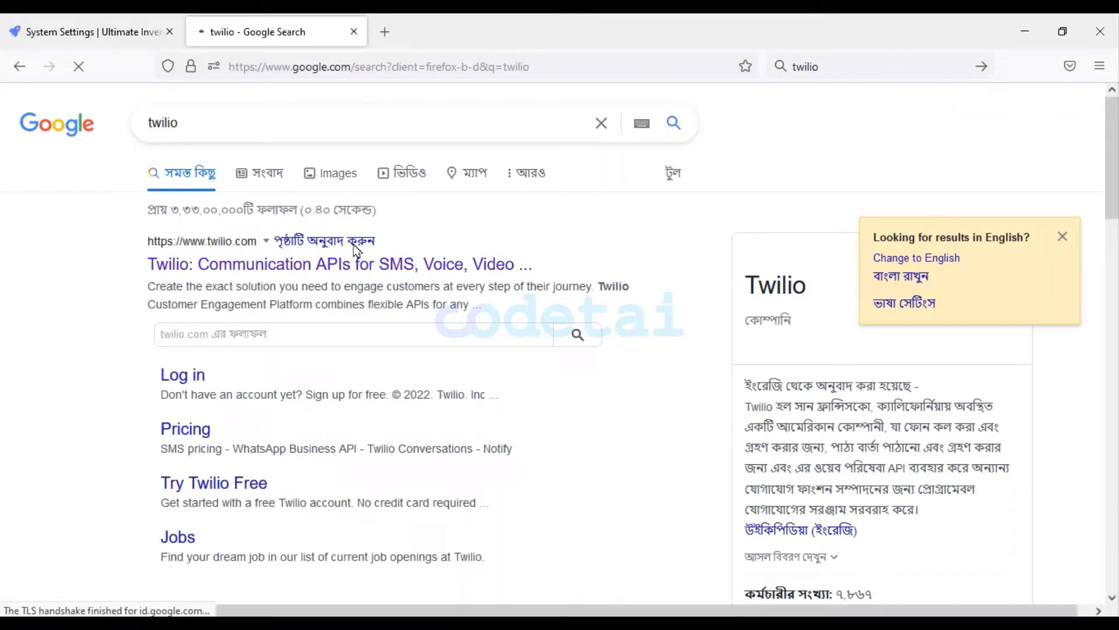
left_click(317, 270)
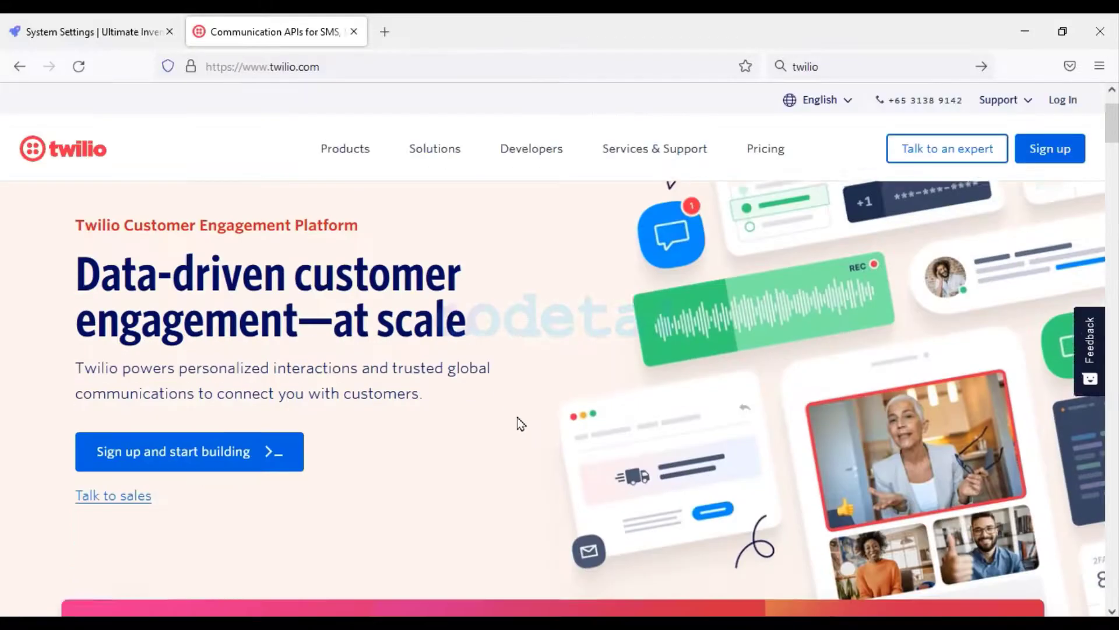
scroll(525, 431, "down", 6)
scroll(535, 441, "down", 9)
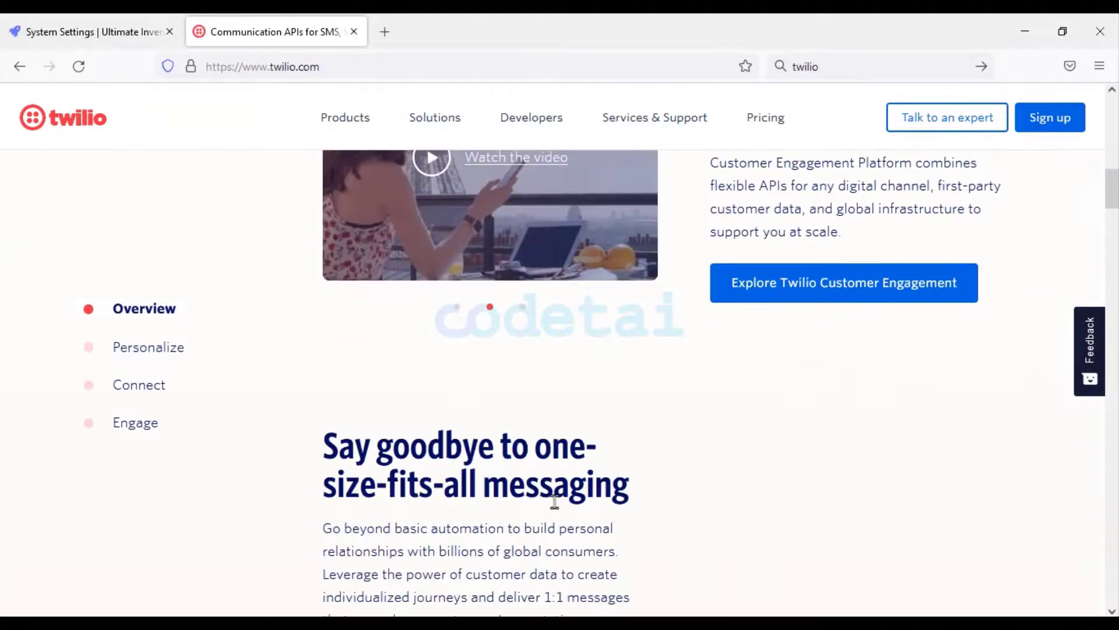
scroll(665, 467, "up", 15)
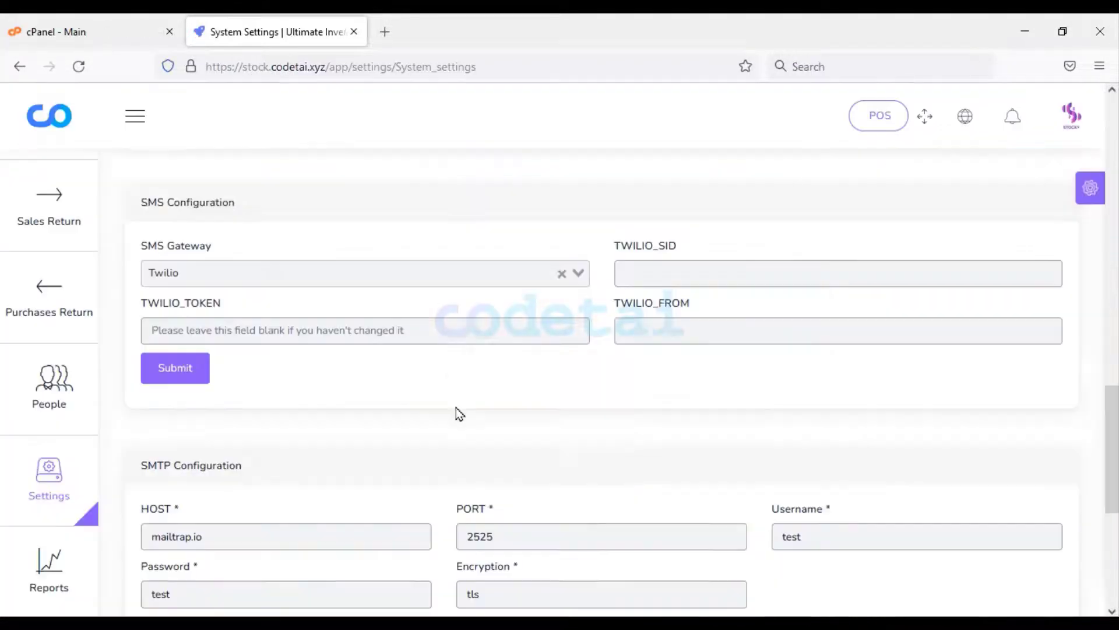
scroll(457, 412, "down", 5)
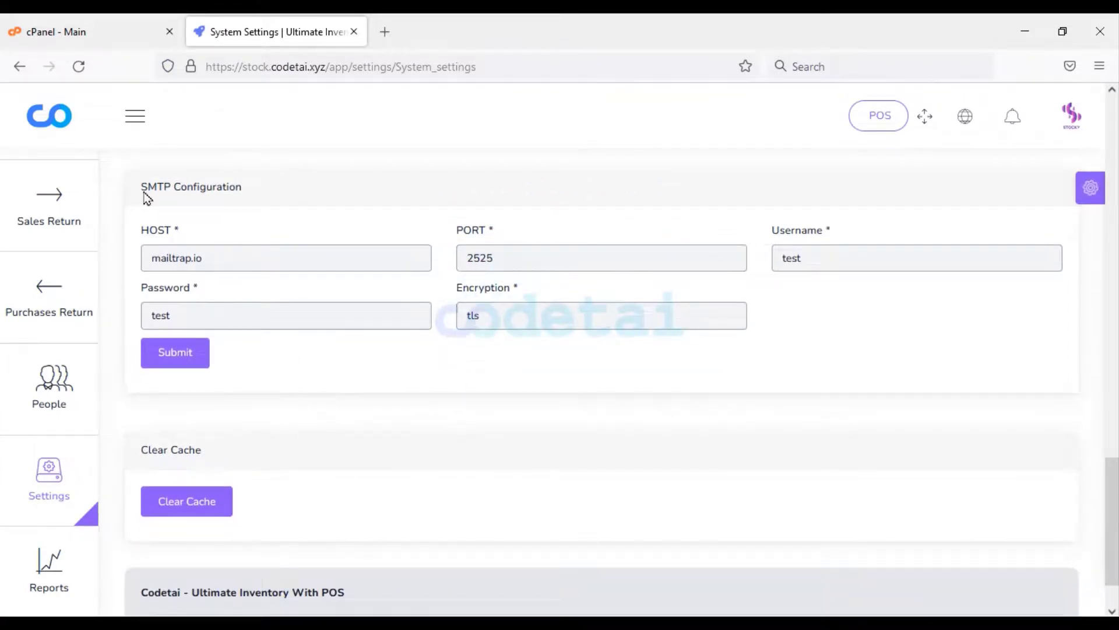
In cPanel Email Accounts, start a new account, then generate and copy a strong password
left_click(65, 35)
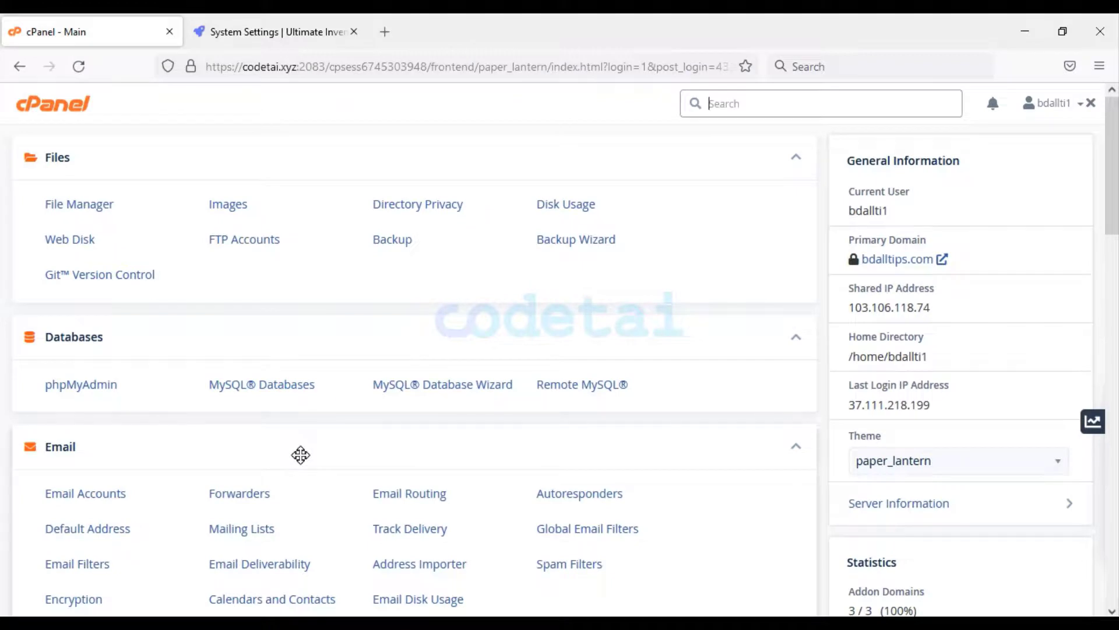
scroll(302, 455, "down", 4)
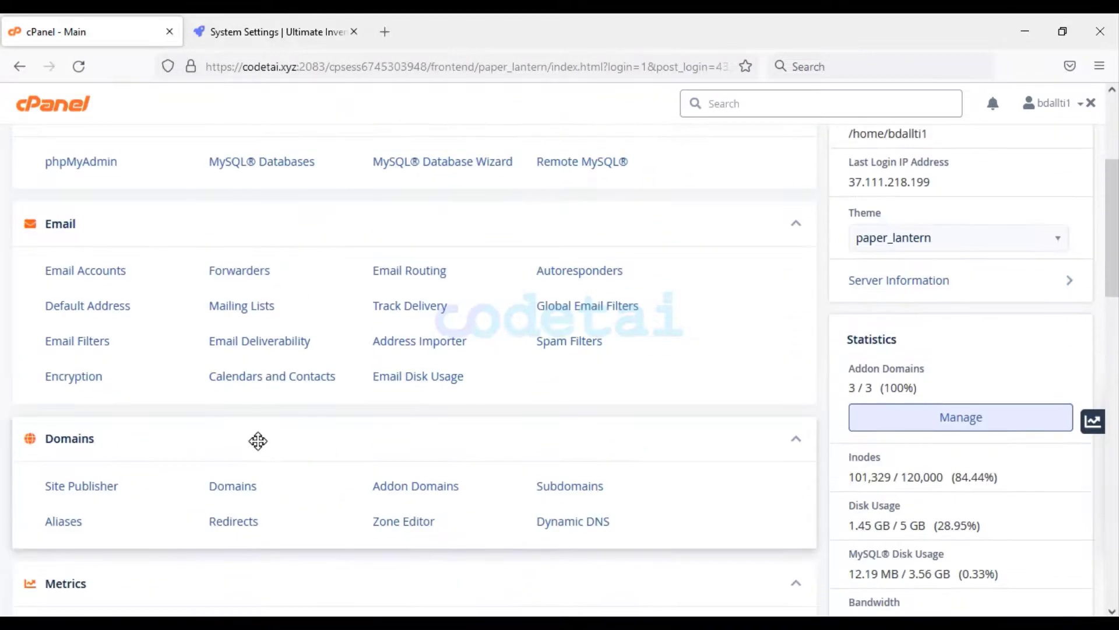
left_click(99, 271)
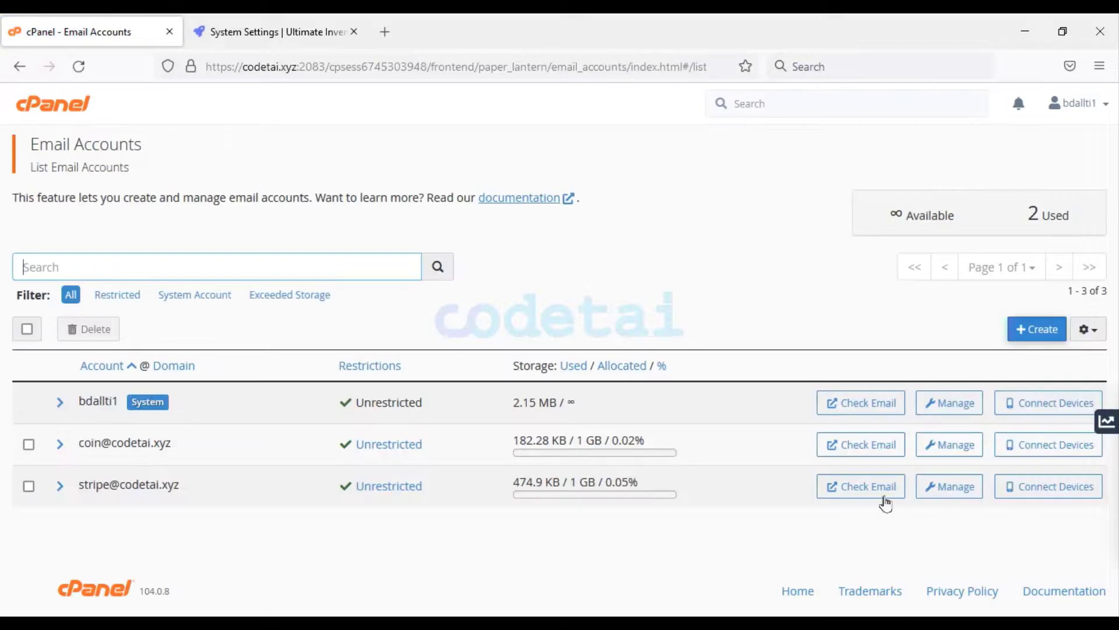
left_click(1044, 331)
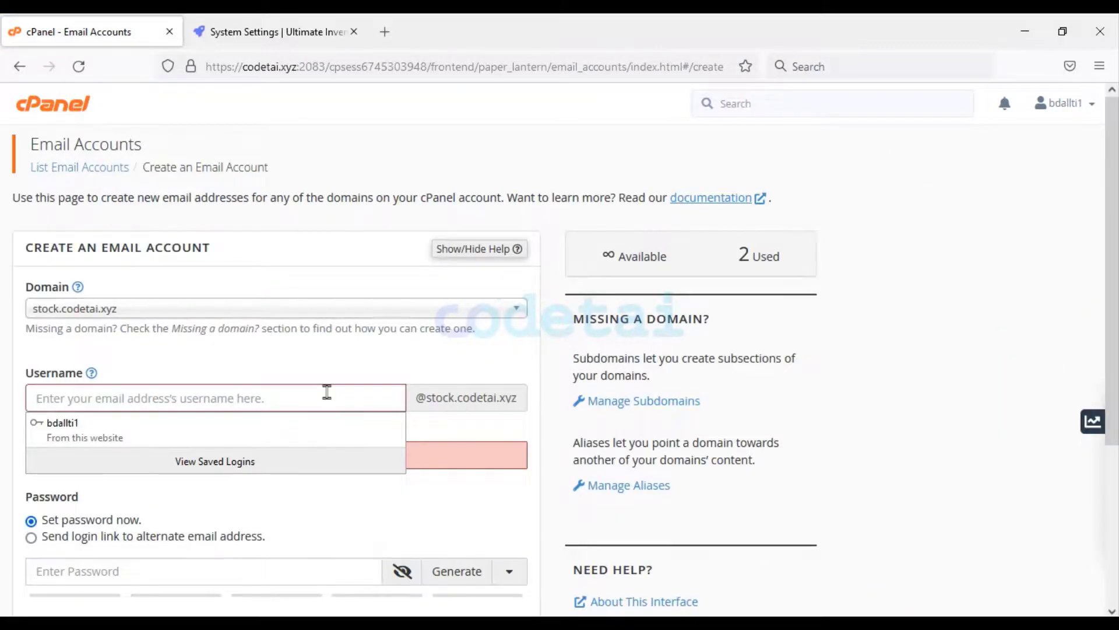
type("email")
scroll(445, 387, "down", 3)
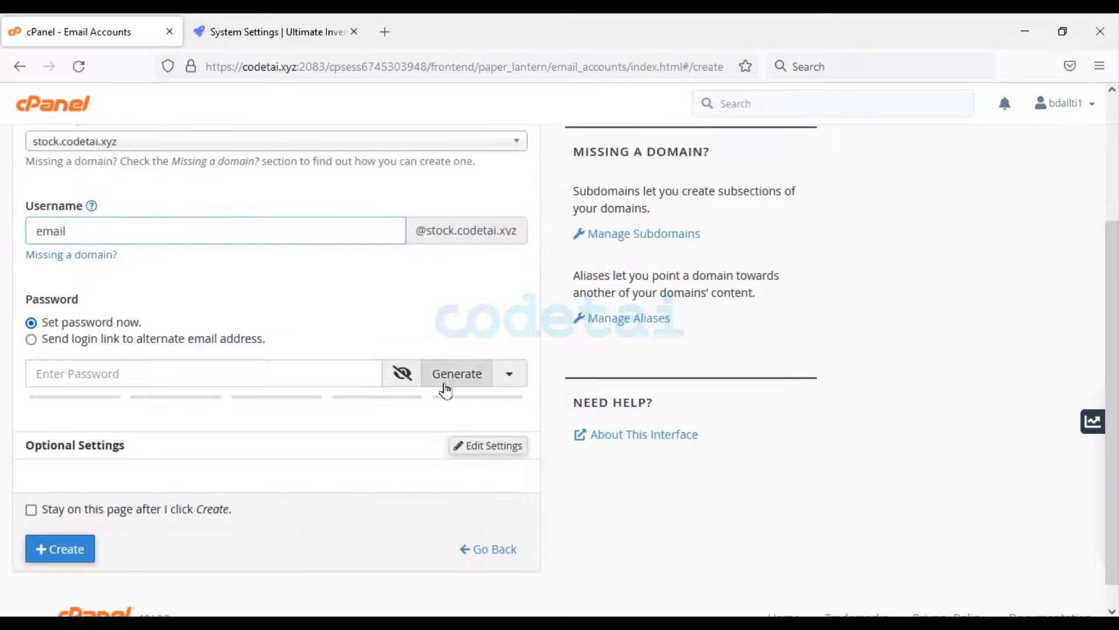
left_click(446, 388)
left_click_drag(280, 374, 28, 378)
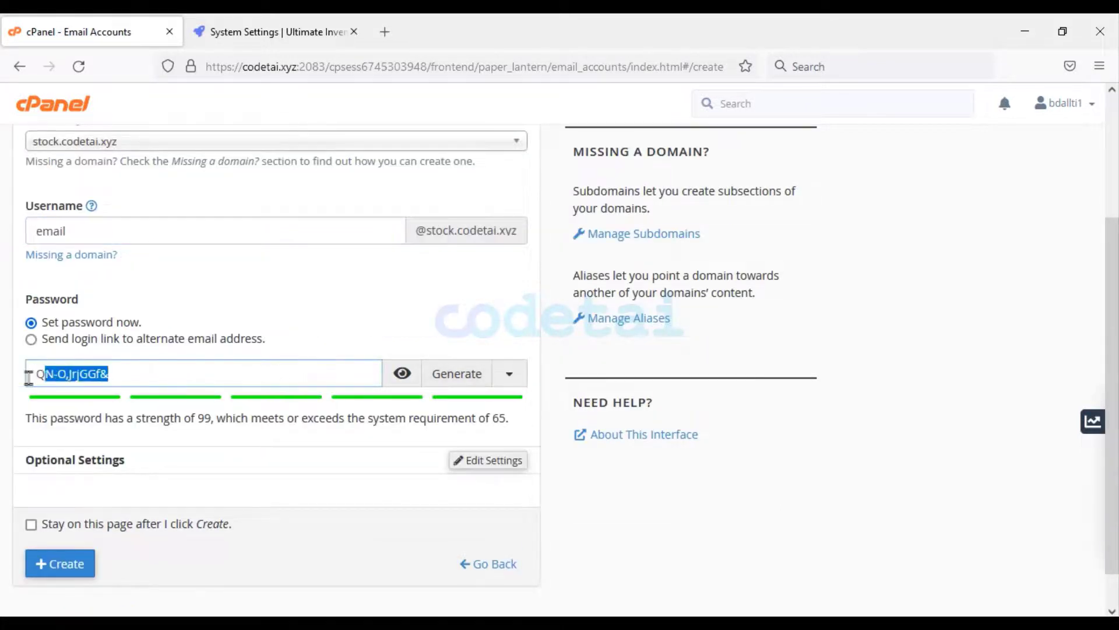
right_click(72, 379)
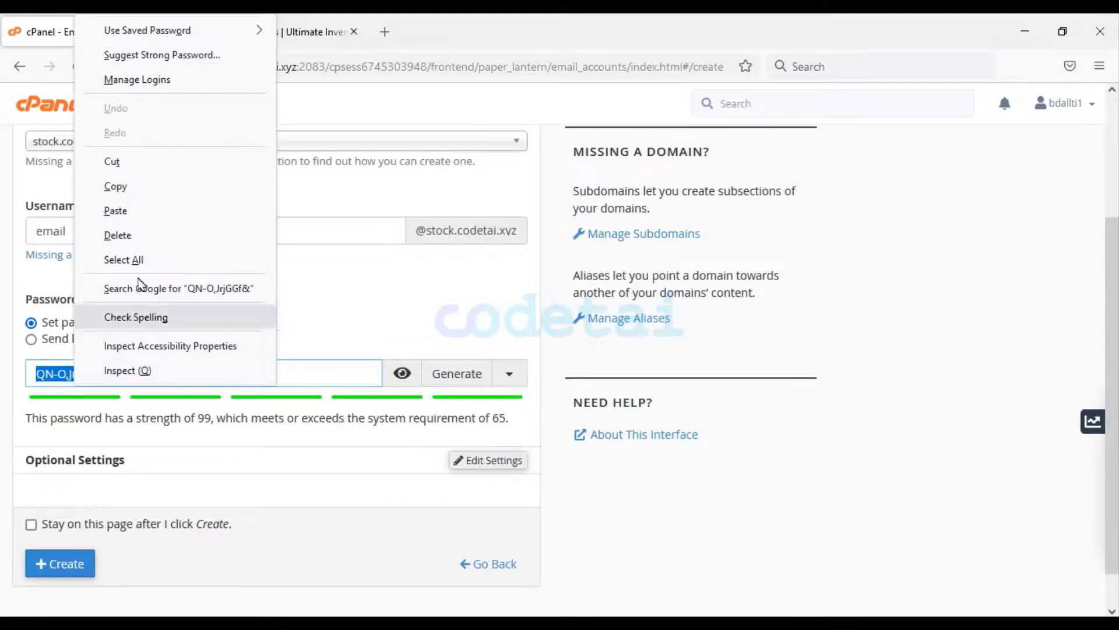
left_click(130, 185)
Paste the password into Stocky's SMTP Password field and create the cPanel email account
left_click(279, 22)
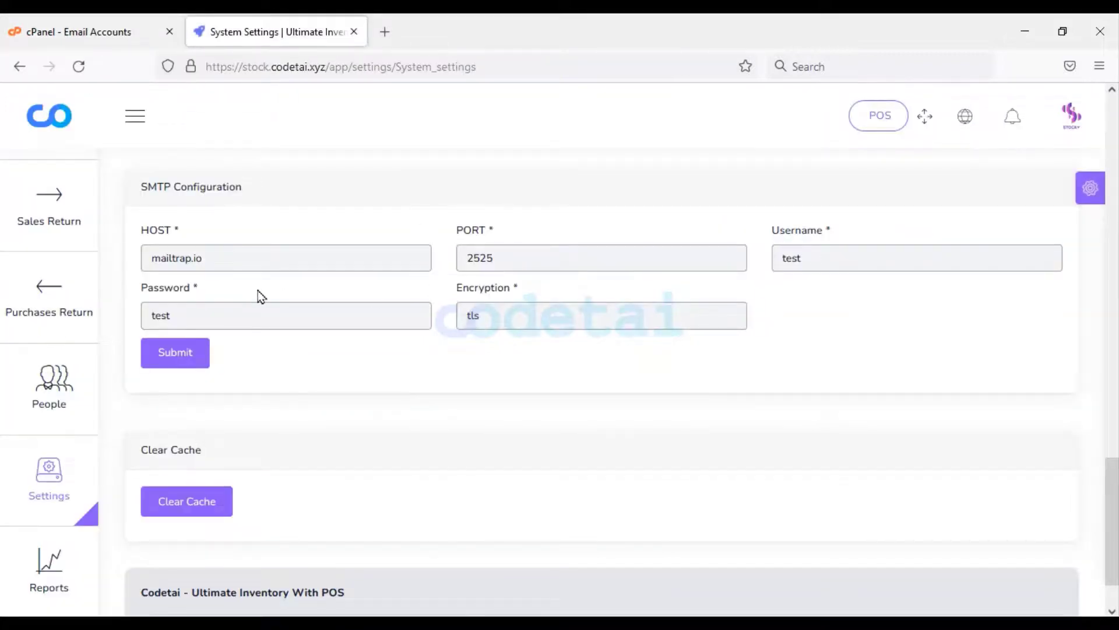
double_click(253, 313)
key("ctrl+v")
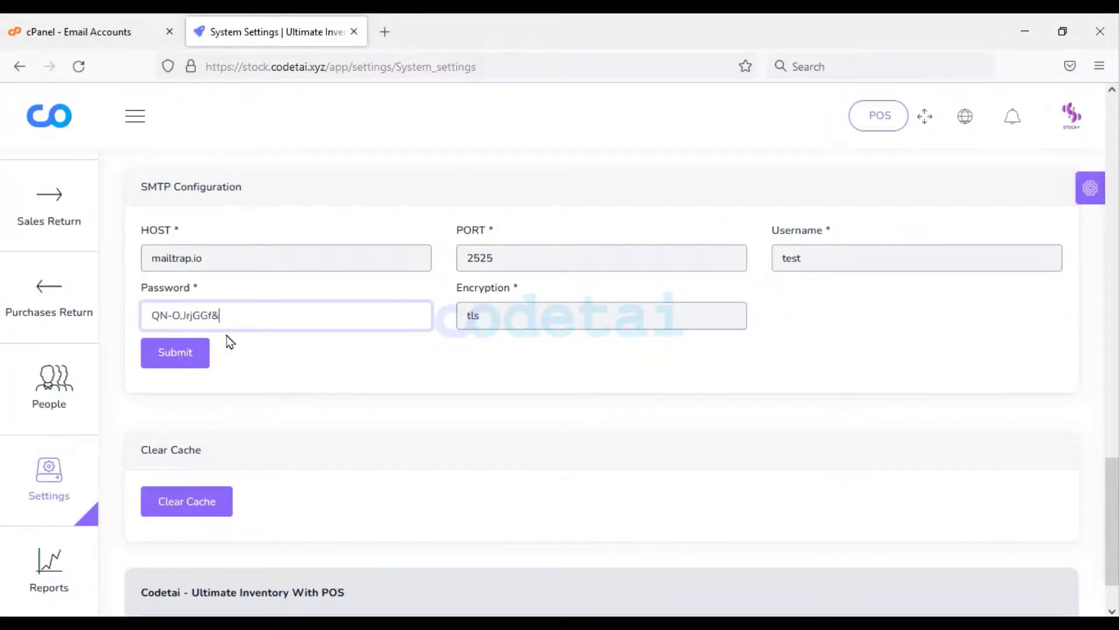
left_click(75, 32)
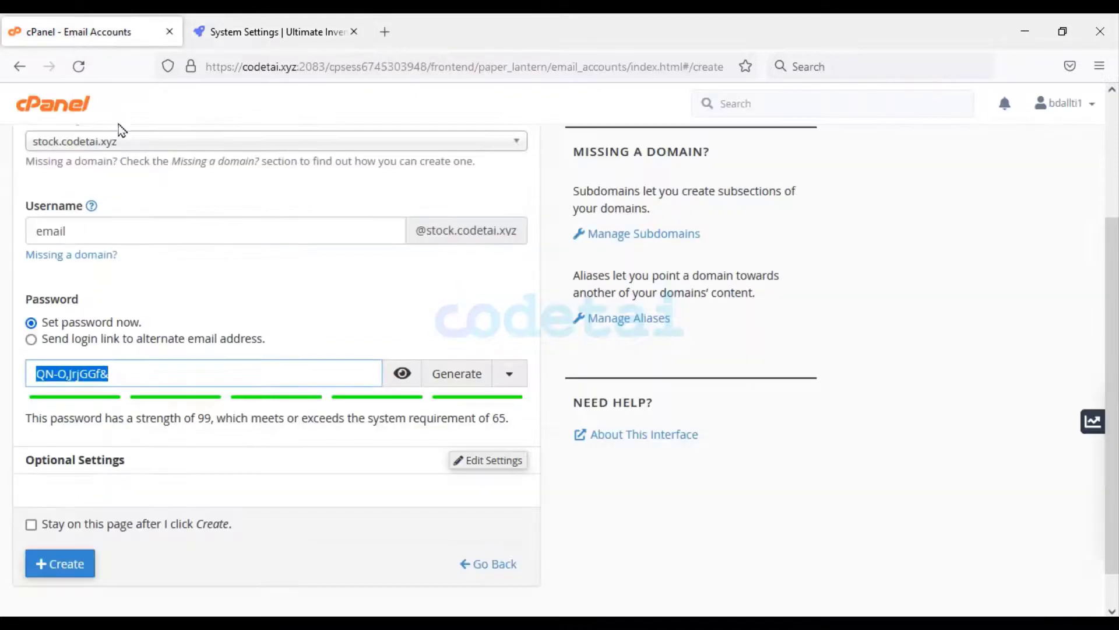
scroll(293, 565, "down", 1)
left_click(88, 535)
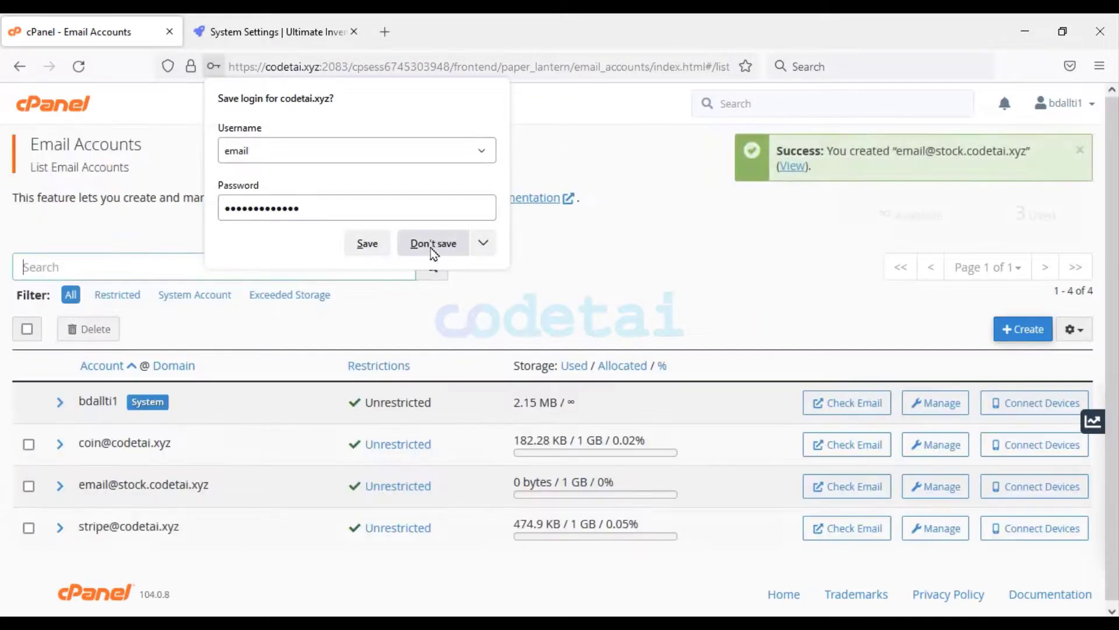
left_click(433, 244)
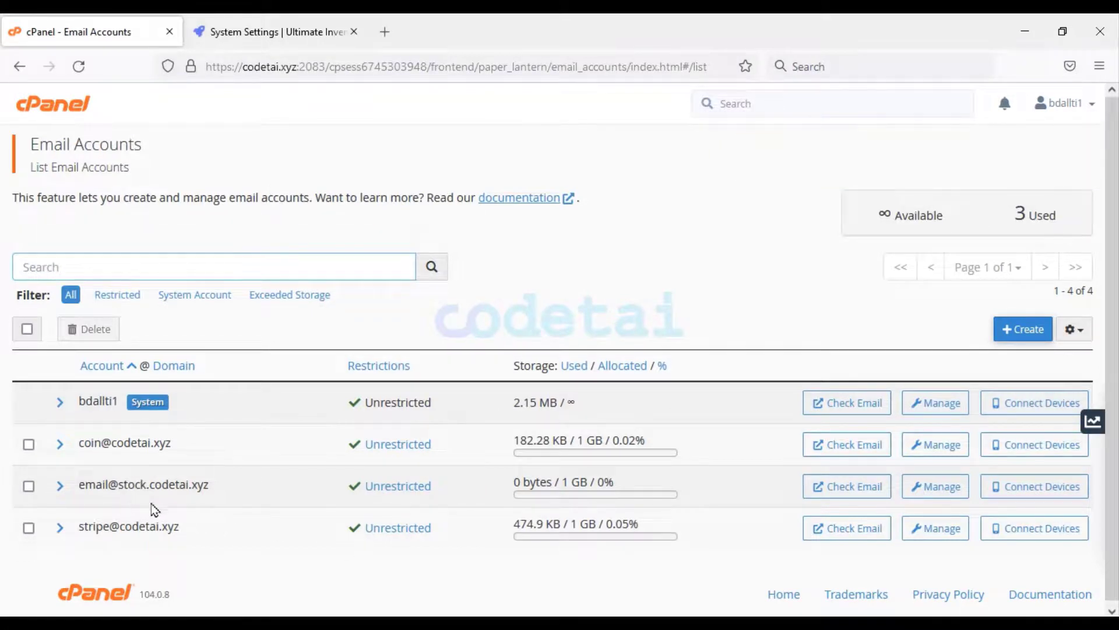
Copy the new mailbox address from cPanel's Connect Devices page into Stocky's SMTP username
left_click(1020, 495)
left_click_drag(250, 245, 160, 242)
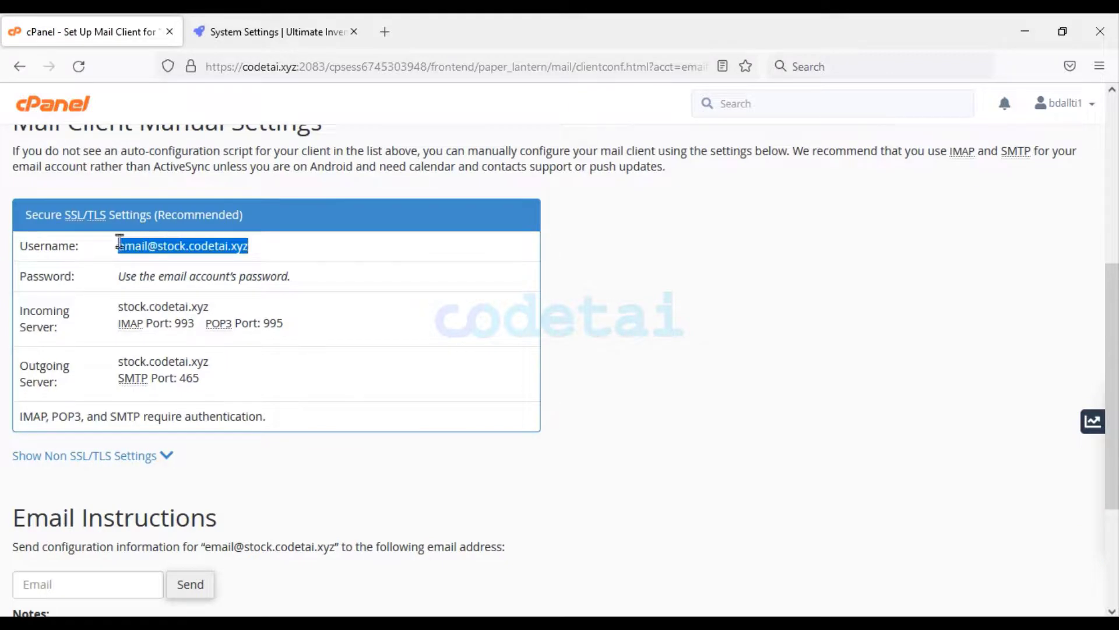
left_click(265, 31)
double_click(834, 260)
key("ctrl+v")
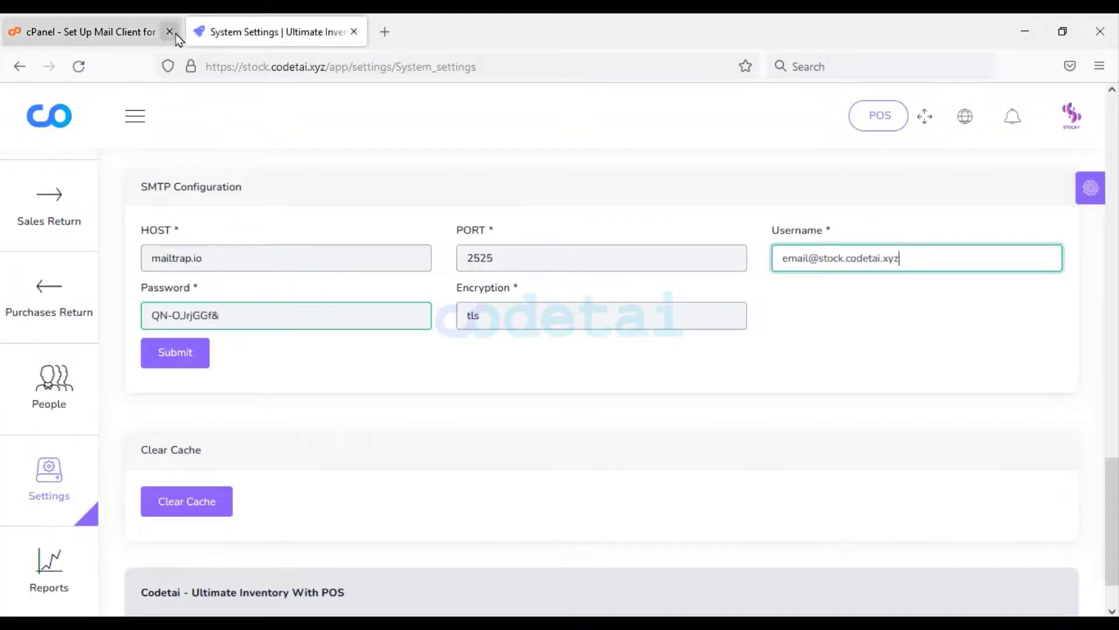
Replace the mailtrap.io SMTP host with the outgoing server stock.codetai.xyz
left_click(154, 31)
left_click_drag(212, 362, 206, 361)
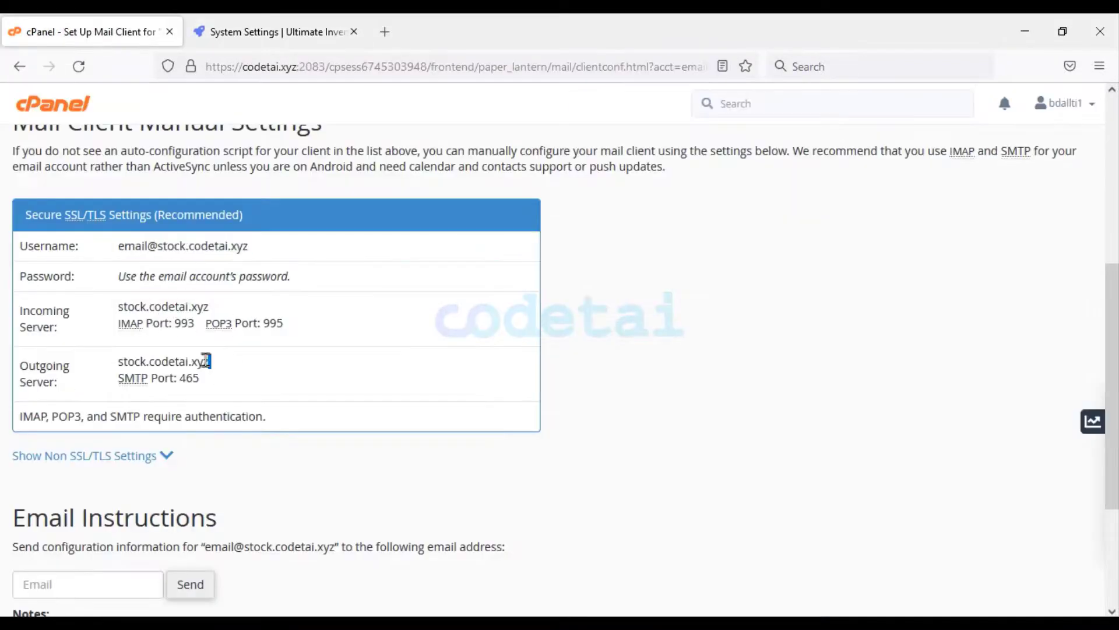
right_click(151, 365)
left_click(230, 187)
left_click(265, 31)
triple_click(317, 261)
key("ctrl+v")
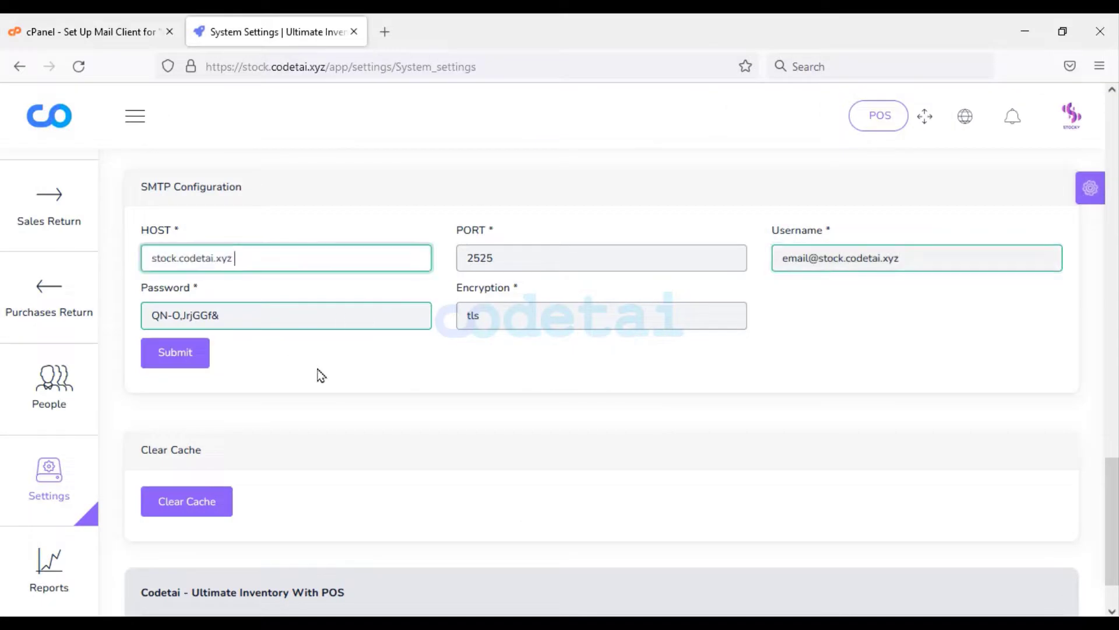
Change the SMTP port from 2525 to 465 and submit the SMTP Configuration
left_click(83, 35)
double_click(196, 377)
right_click(178, 372)
left_click(204, 381)
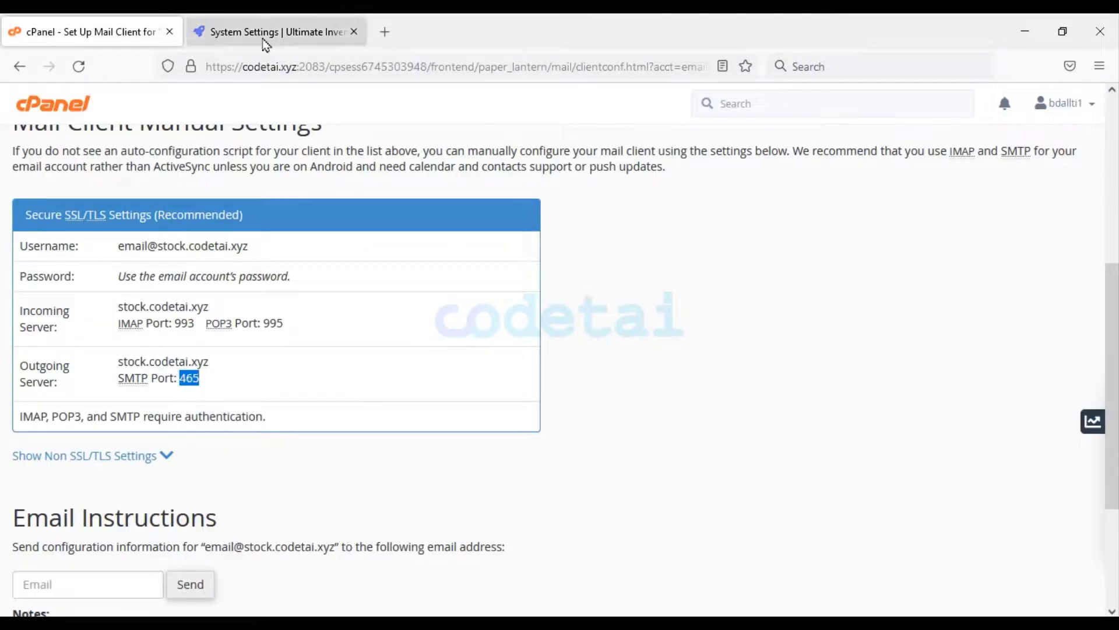
left_click(265, 34)
triple_click(550, 258)
key("ctrl+v")
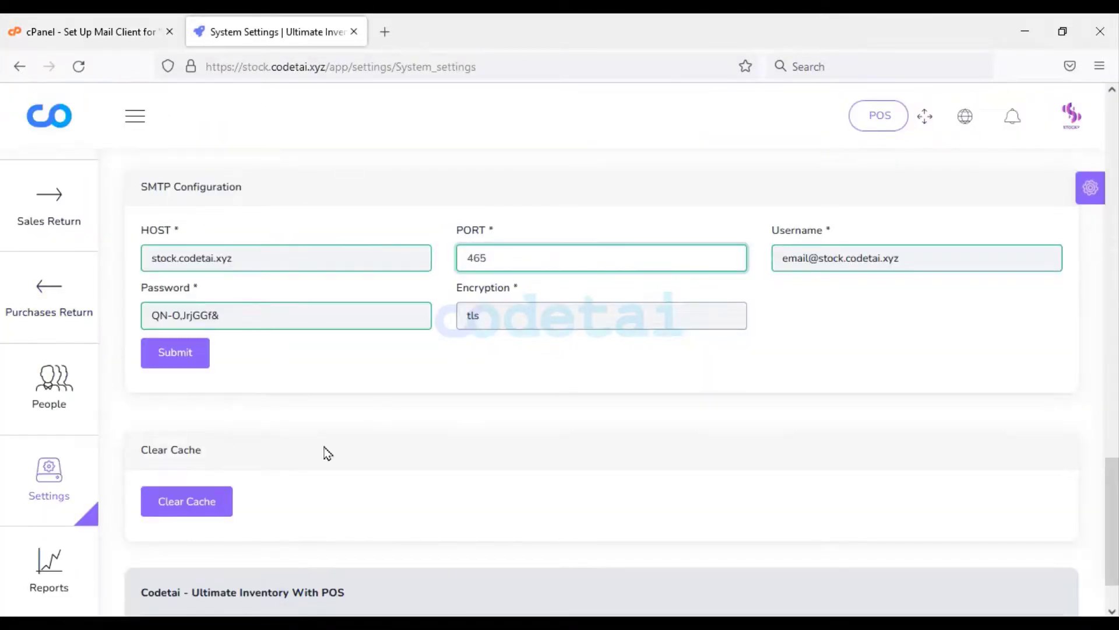
left_click(200, 365)
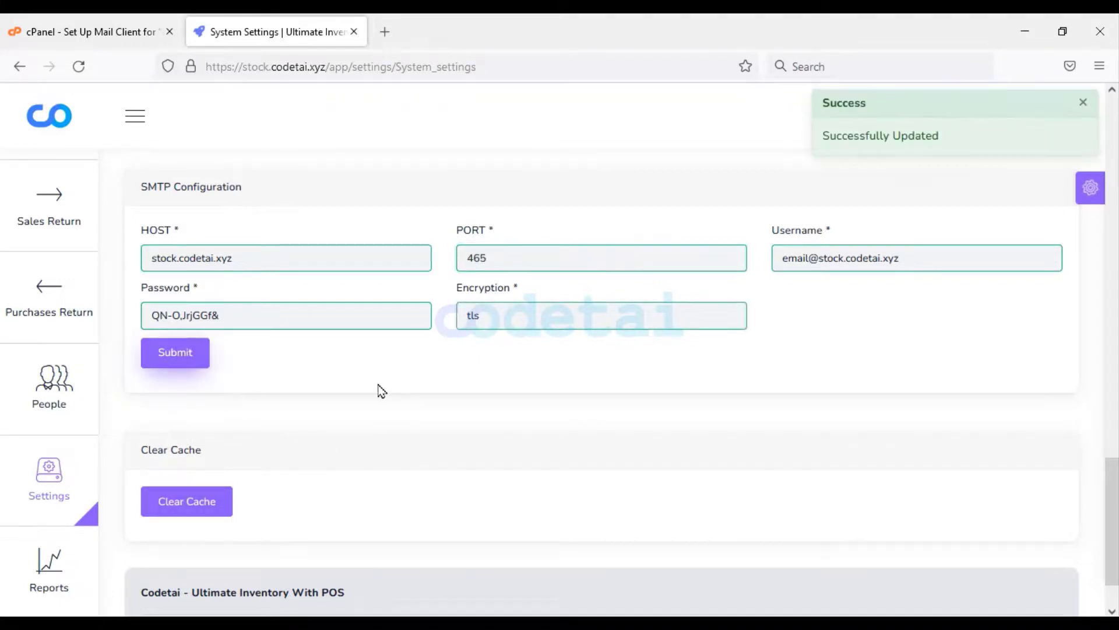
scroll(415, 495, "down", 1)
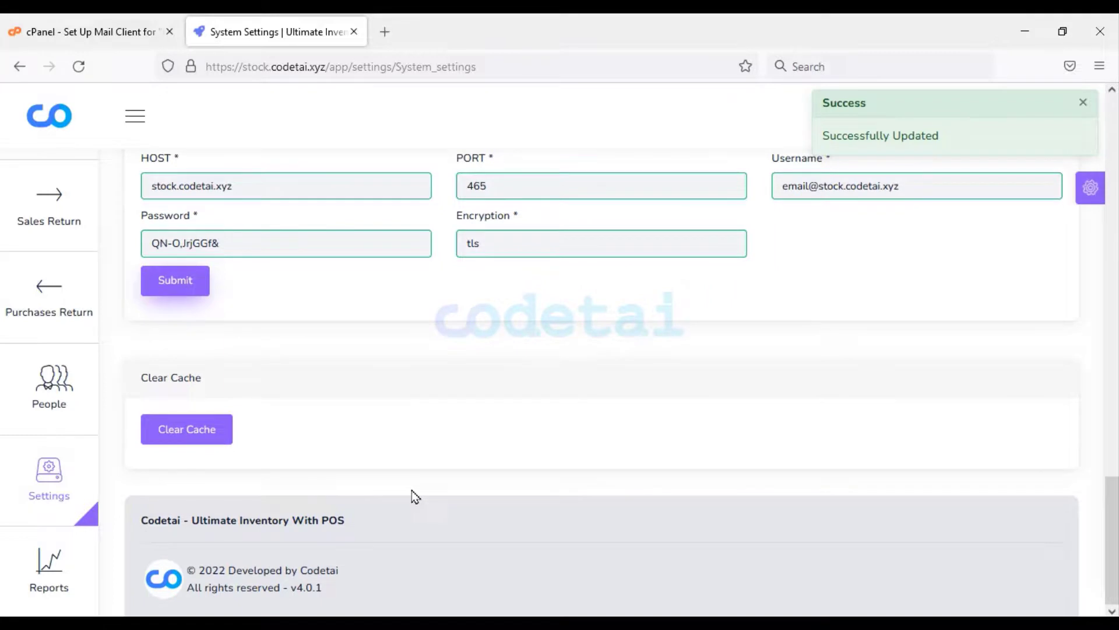
scroll(415, 496, "up", 1)
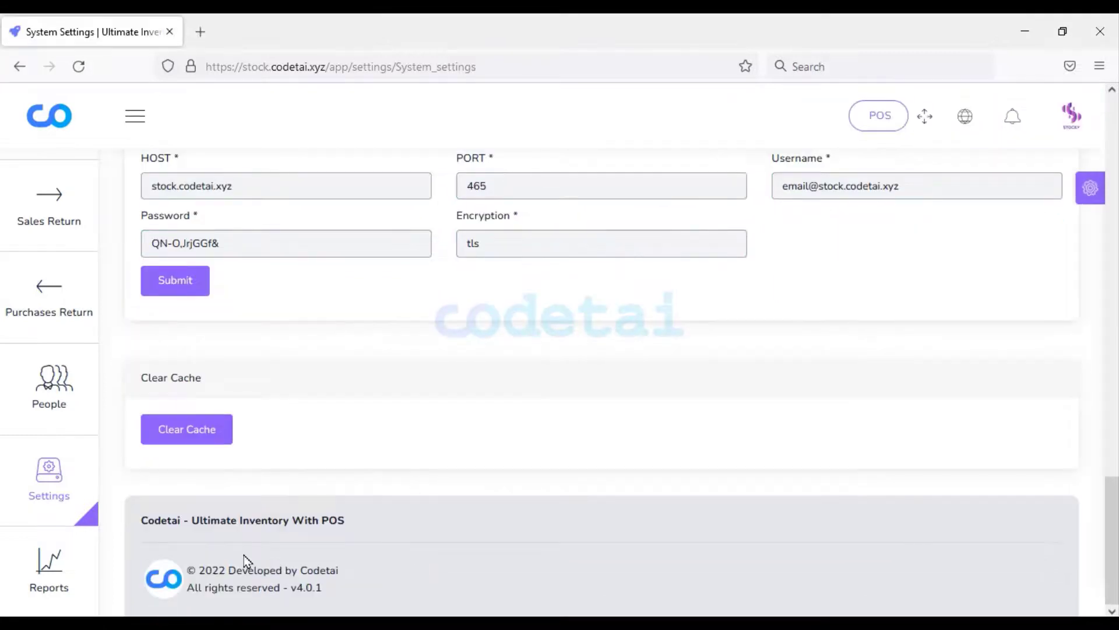
Browse Stocky's sidebar menus, then load the Dashboard showing ₹ 0.00 sales, purchase and return totals
mouse_move(68, 571)
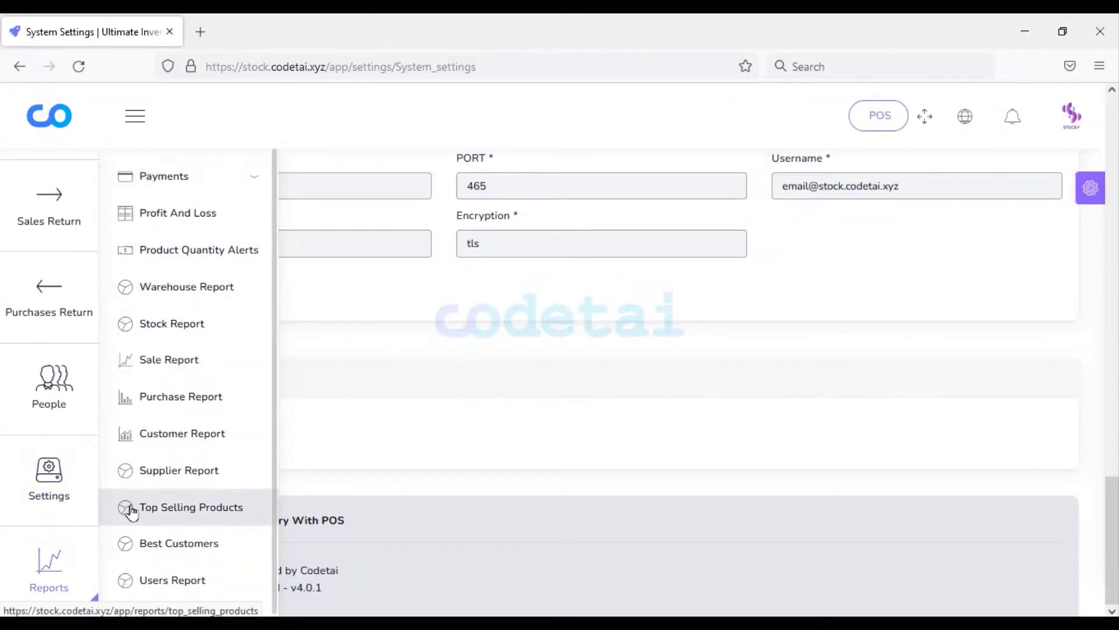
mouse_move(35, 382)
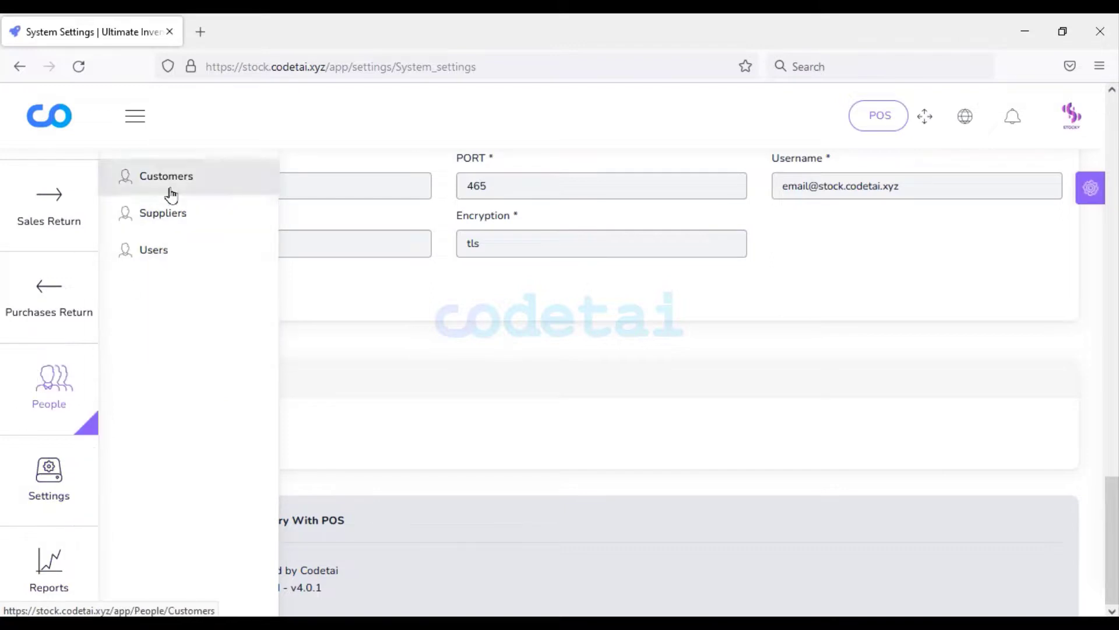
mouse_move(53, 300)
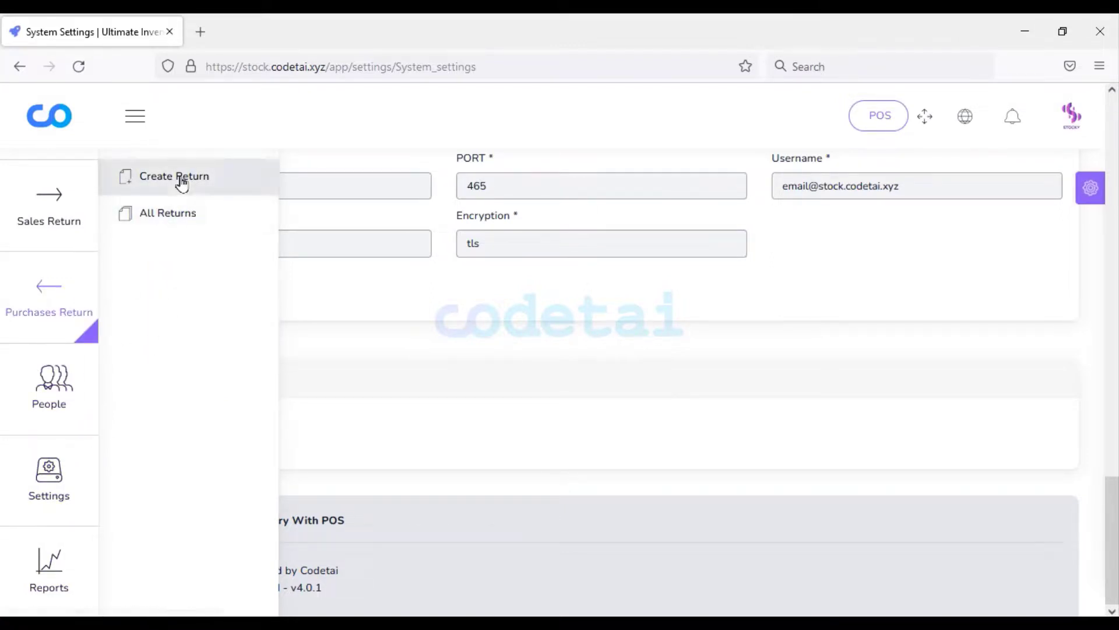
scroll(82, 210, "up", 1)
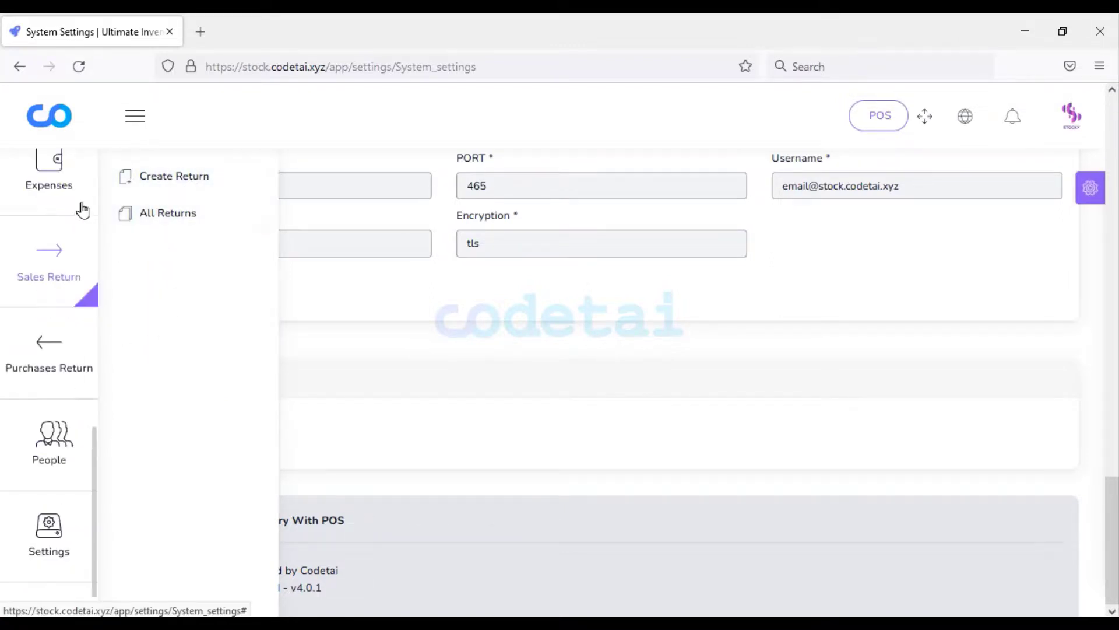
scroll(70, 262, "up", 1)
scroll(64, 349, "up", 1)
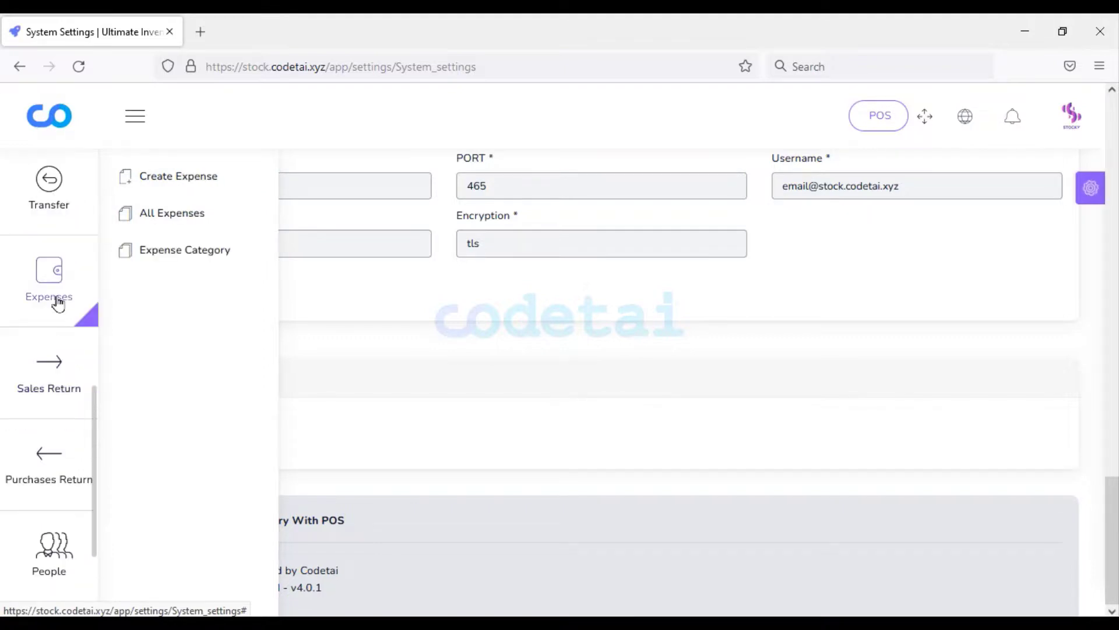
scroll(76, 245, "up", 1)
mouse_move(78, 239)
scroll(59, 268, "up", 2)
mouse_move(70, 268)
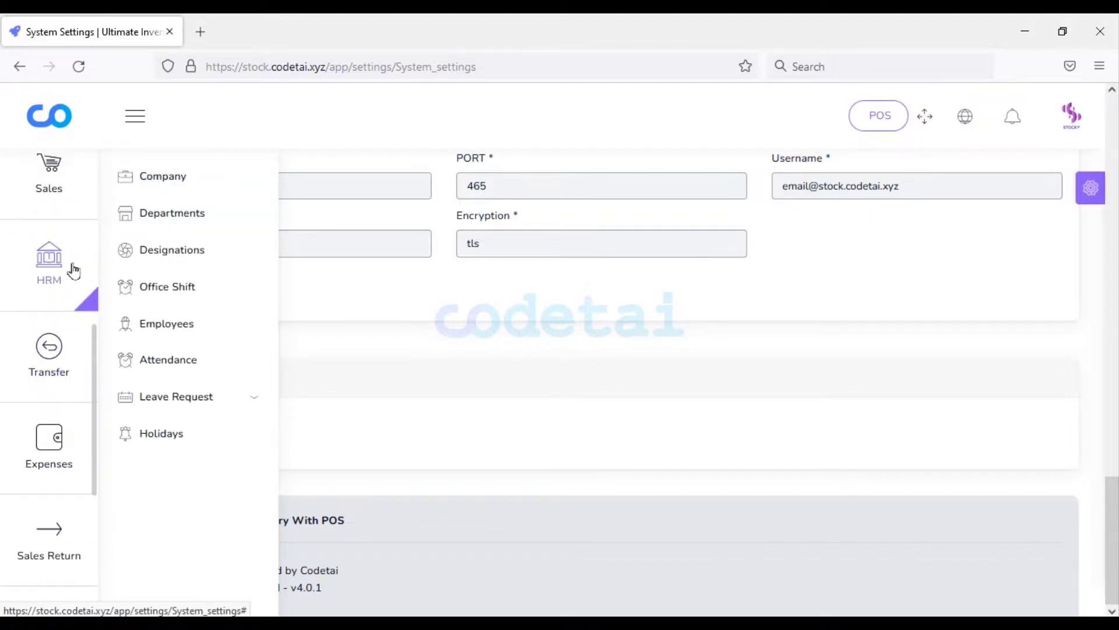
scroll(64, 262, "up", 1)
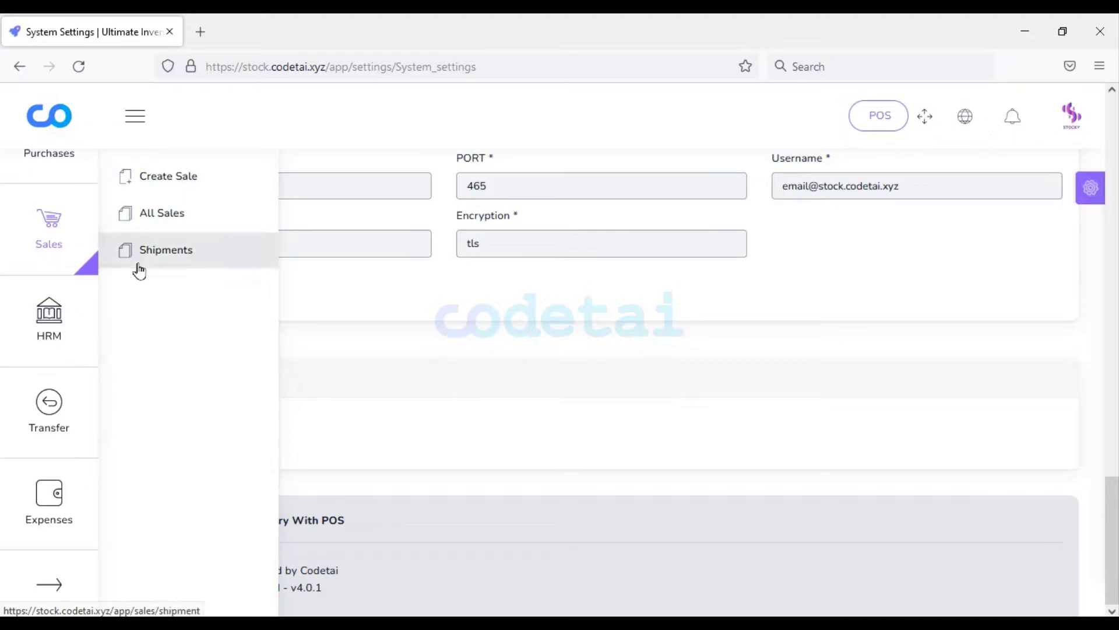
scroll(55, 257, "up", 1)
scroll(60, 223, "up", 2)
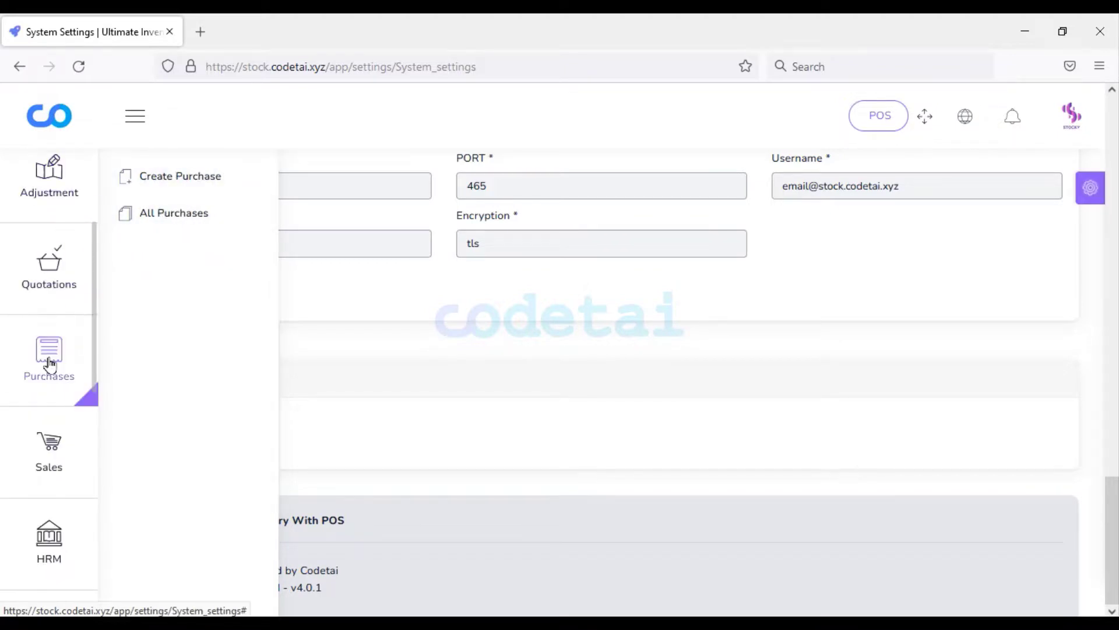
scroll(61, 242, "up", 1)
scroll(60, 219, "up", 1)
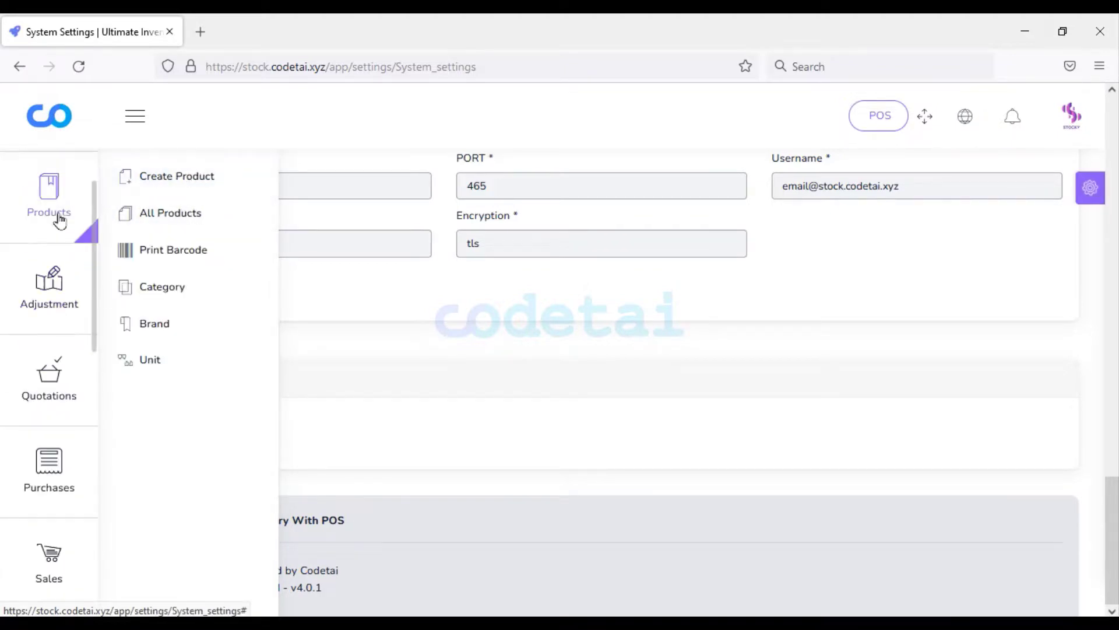
scroll(72, 201, "up", 1)
scroll(69, 172, "up", 1)
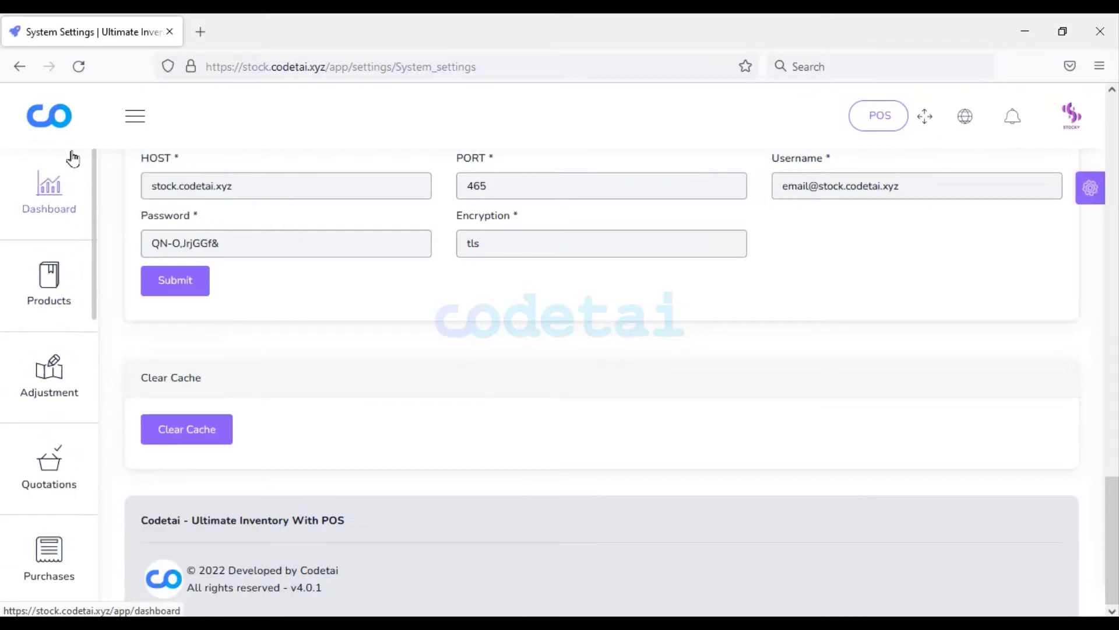
left_click(55, 114)
left_click(443, 274)
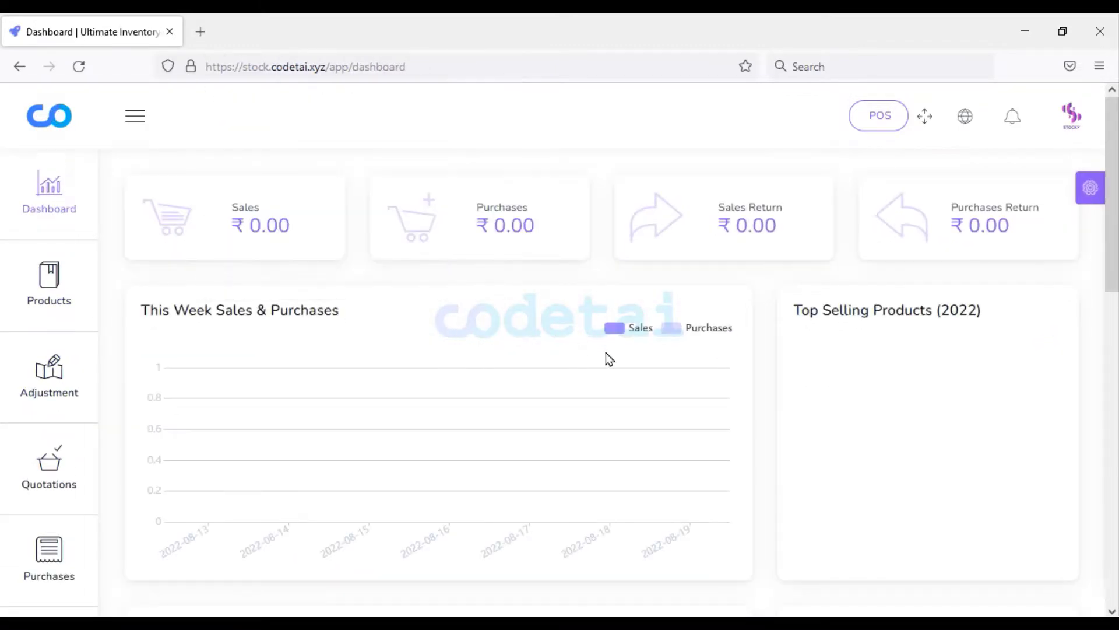
scroll(676, 350, "down", 3)
scroll(673, 373, "down", 5)
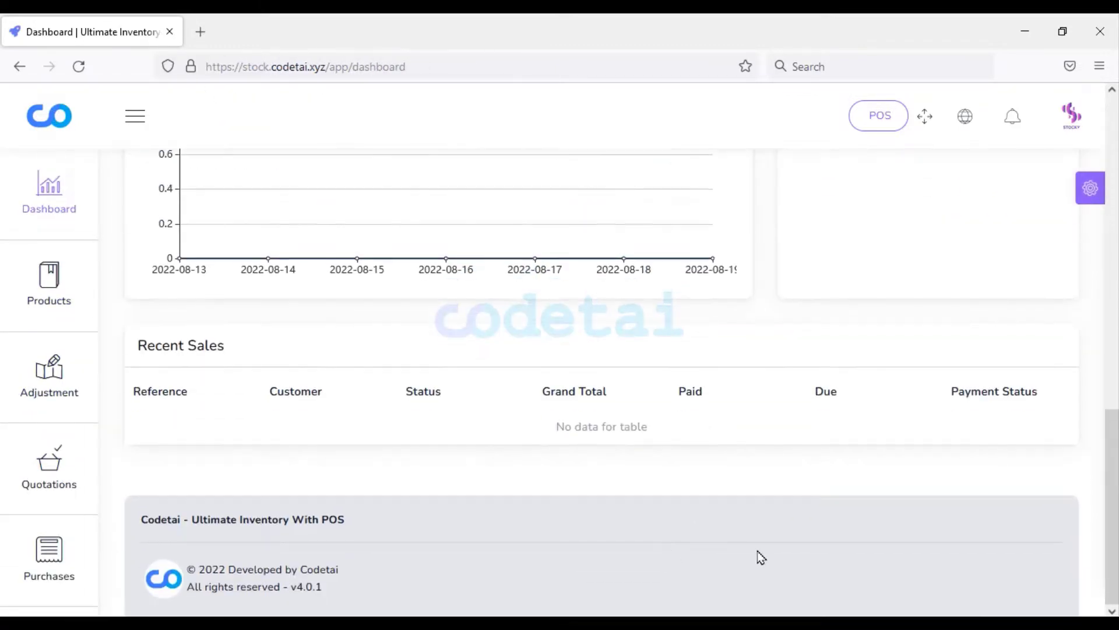
scroll(760, 555, "up", 7)
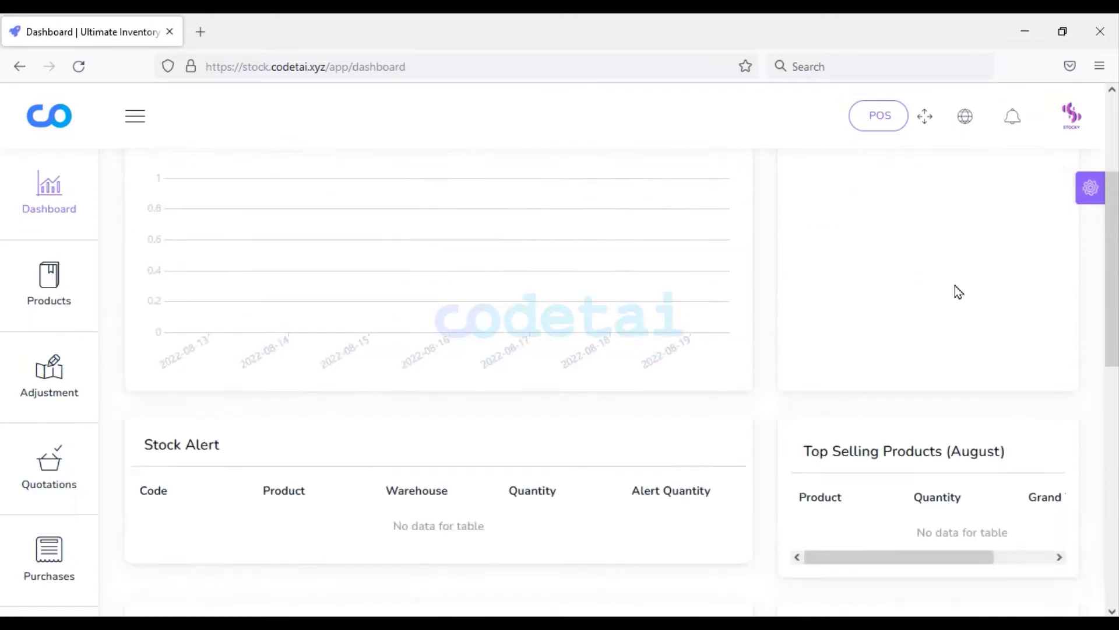
left_click(878, 120)
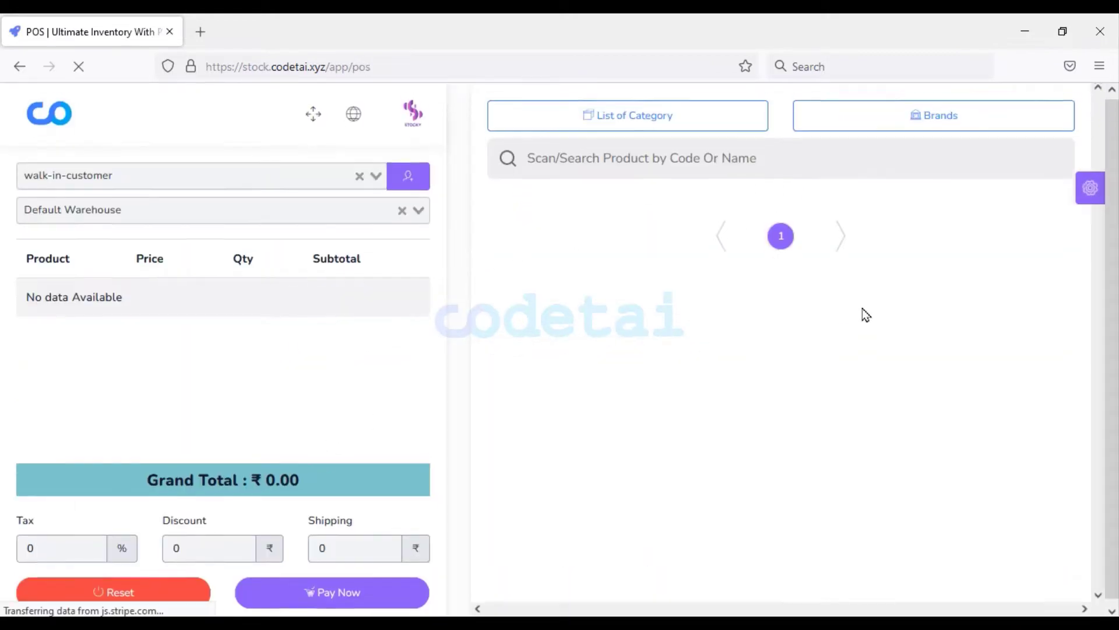
left_click(314, 116)
key("Escape")
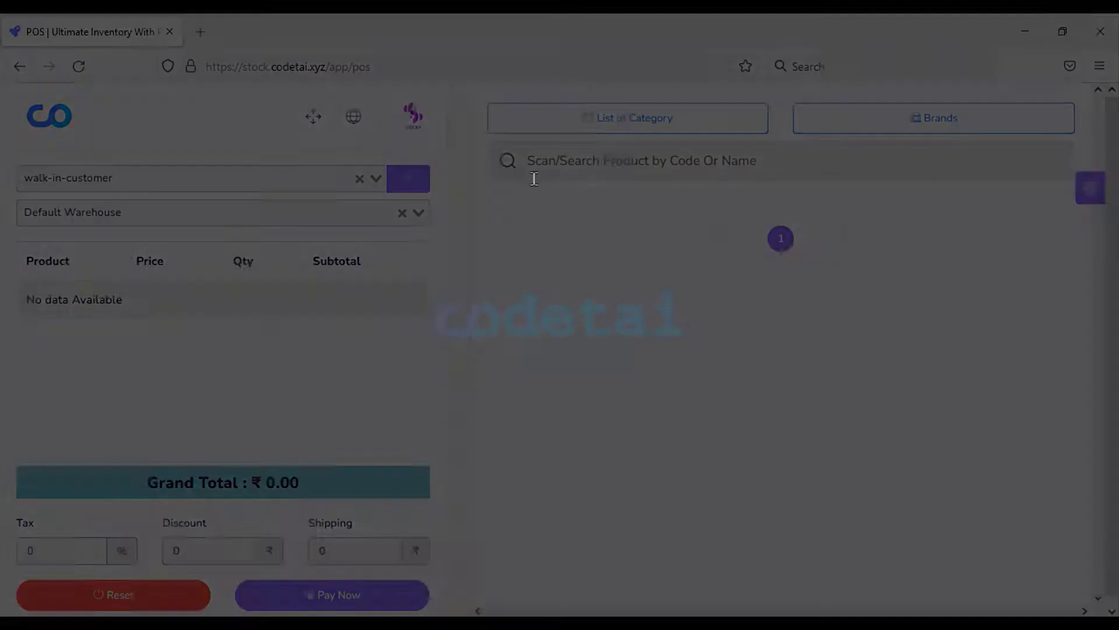
key("alt+Left")
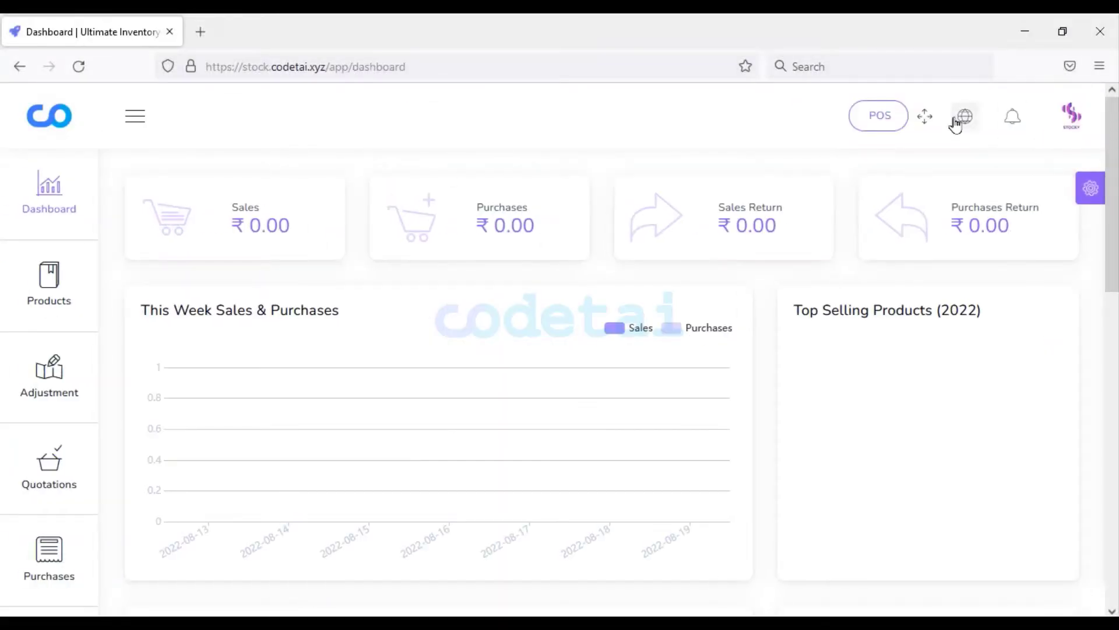
left_click(963, 117)
left_click(959, 128)
scroll(490, 502, "down", 10)
scroll(595, 559, "up", 7)
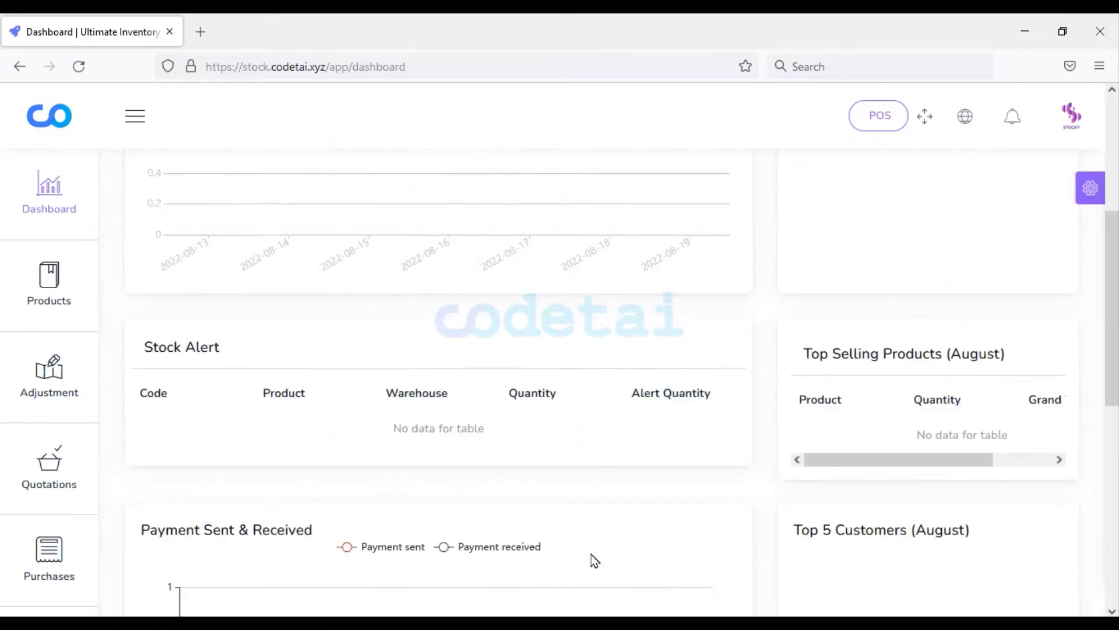
scroll(595, 560, "up", 5)
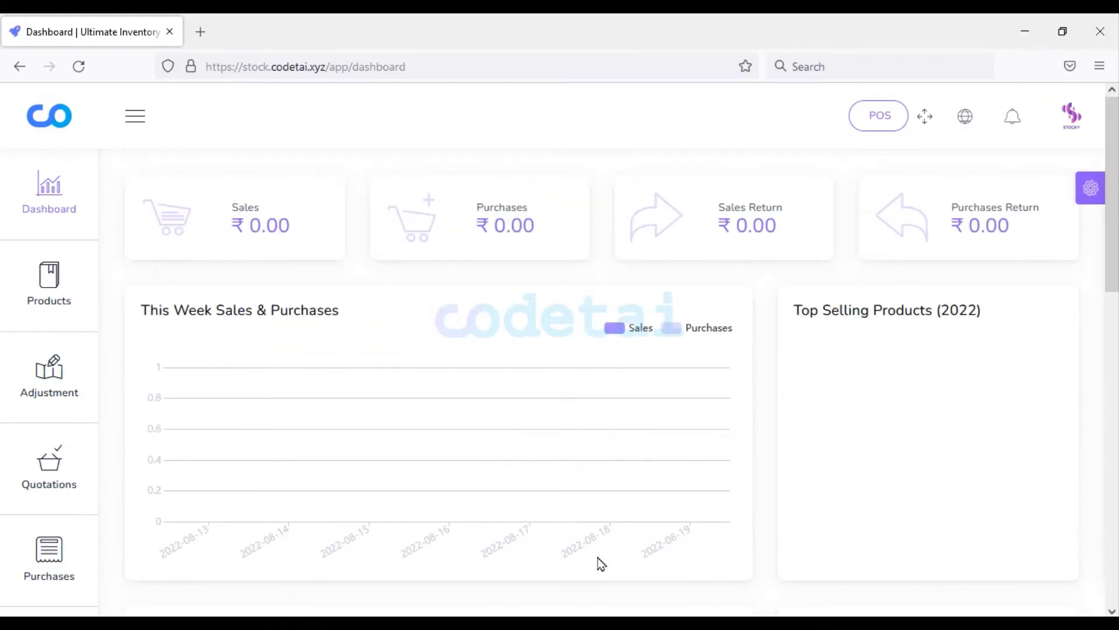